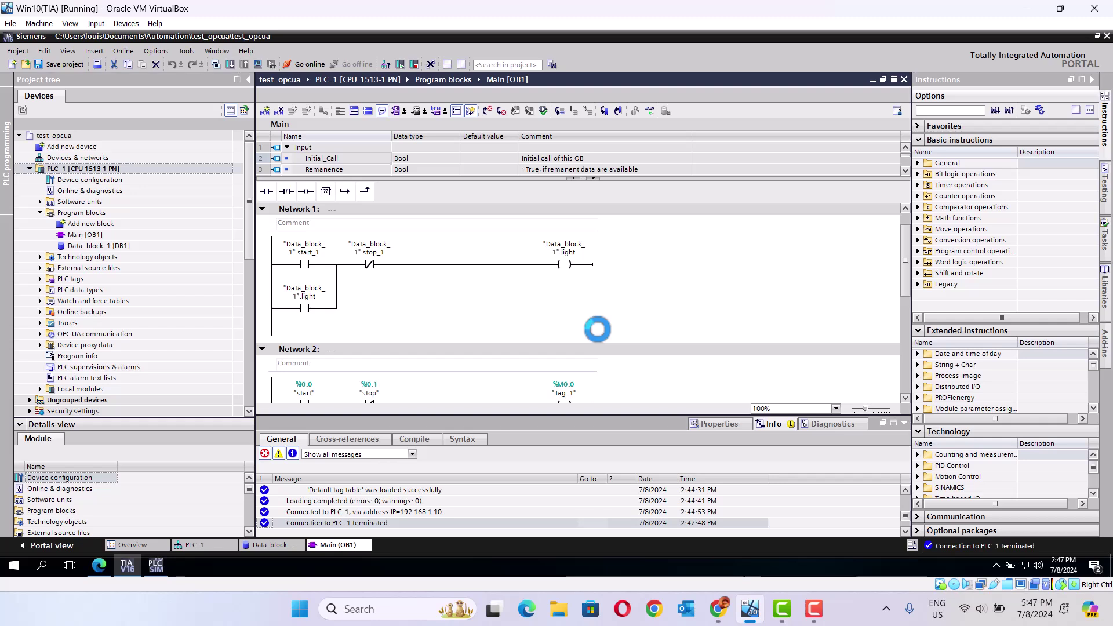
Examine the start/stop ladder logic in Network 1 of Main [OB1] and the tags of Data_block_1.
{"action": "mouse_move", "coordinate": [817, 611]}
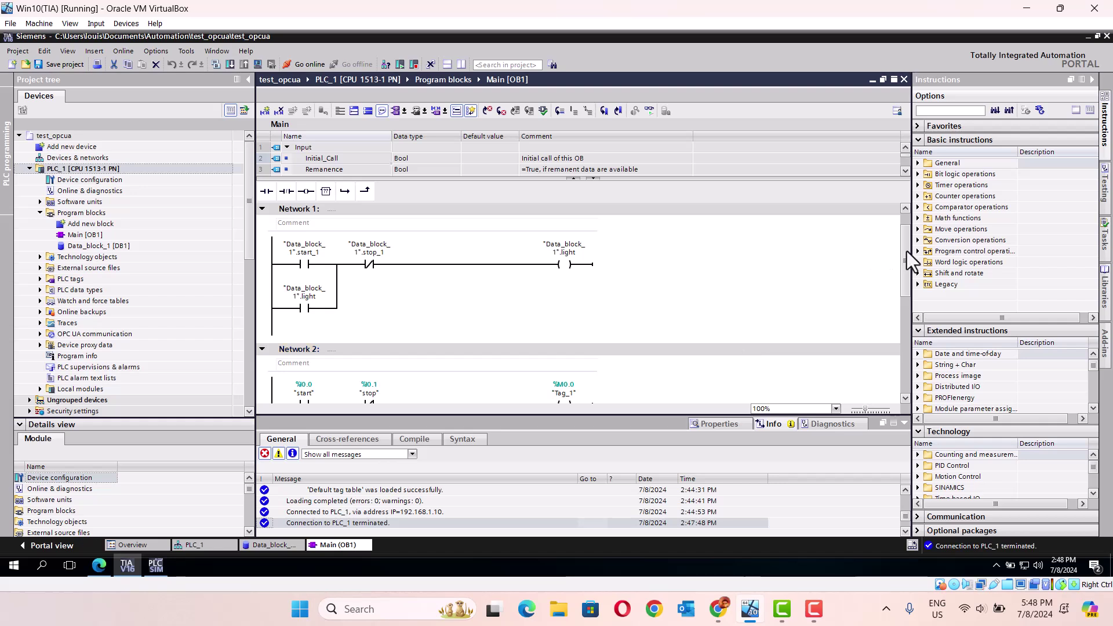
{"action": "left_click_drag", "start_coordinate": [906, 252], "coordinate": [906, 221]}
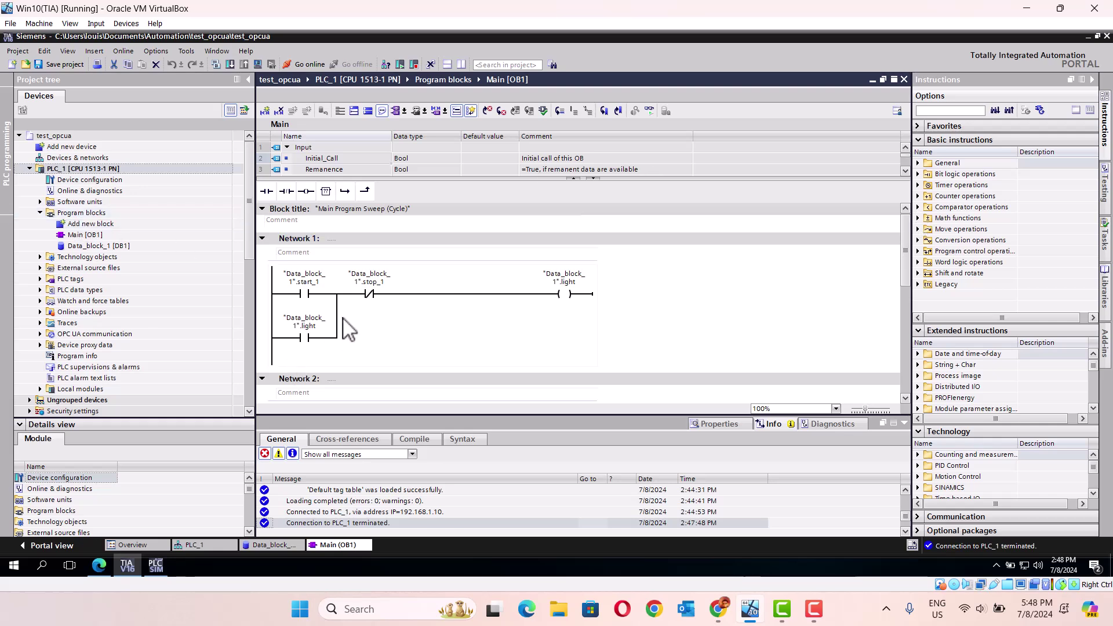
{"action": "left_click", "coordinate": [99, 247]}
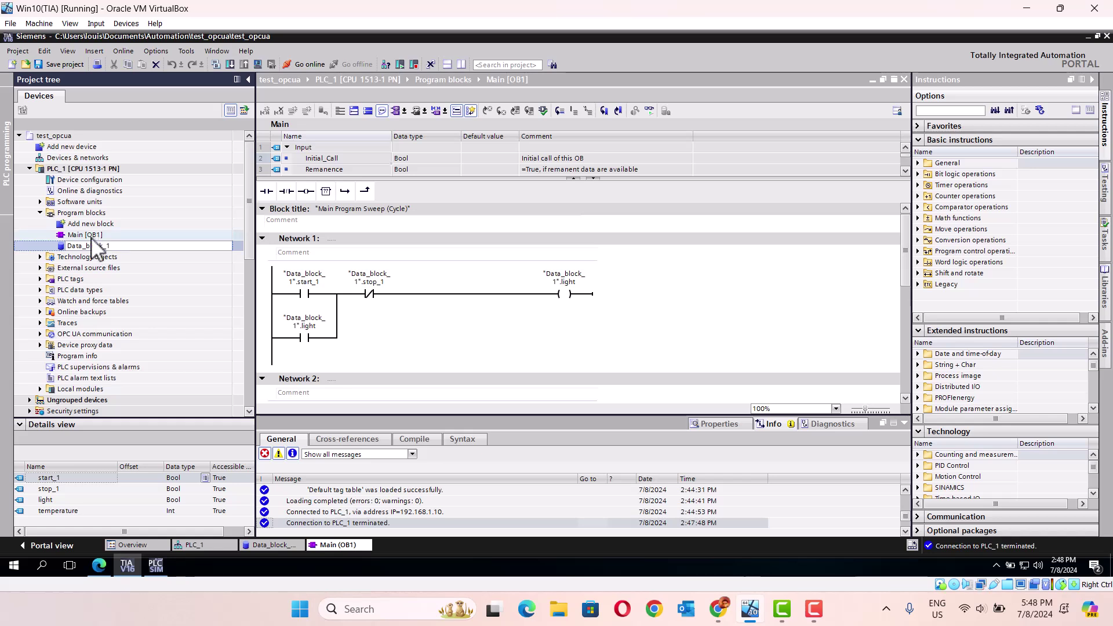
{"action": "left_click", "coordinate": [91, 236]}
{"action": "left_click", "coordinate": [331, 302]}
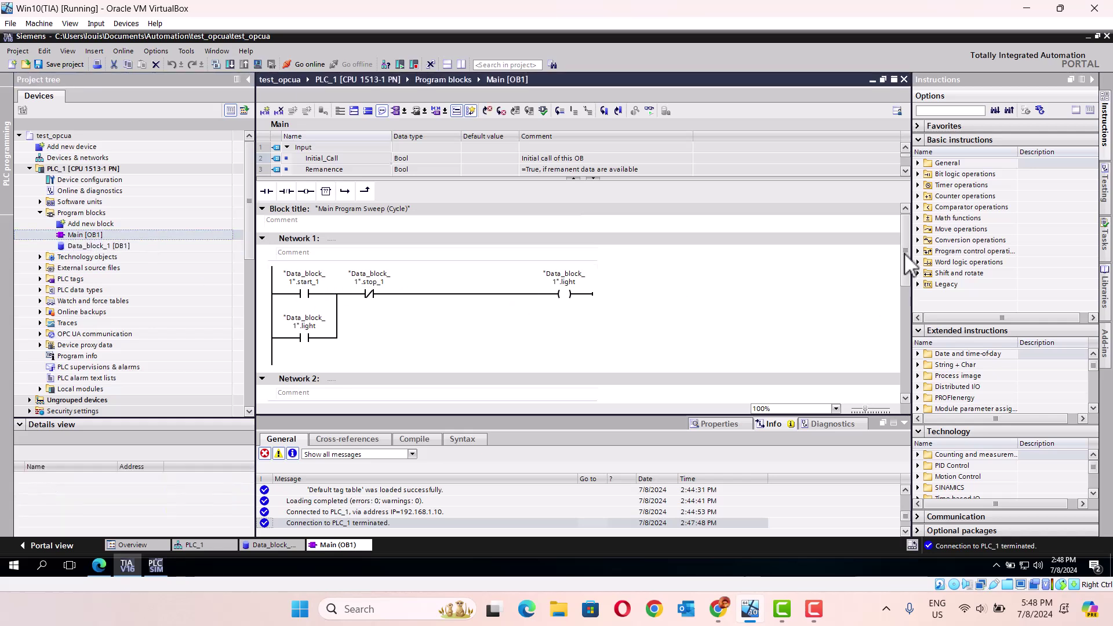
{"action": "mouse_move", "coordinate": [905, 261]}
{"action": "left_mouse_down"}
{"action": "mouse_move", "coordinate": [905, 287]}
{"action": "mouse_move", "coordinate": [901, 248]}
{"action": "left_mouse_up"}
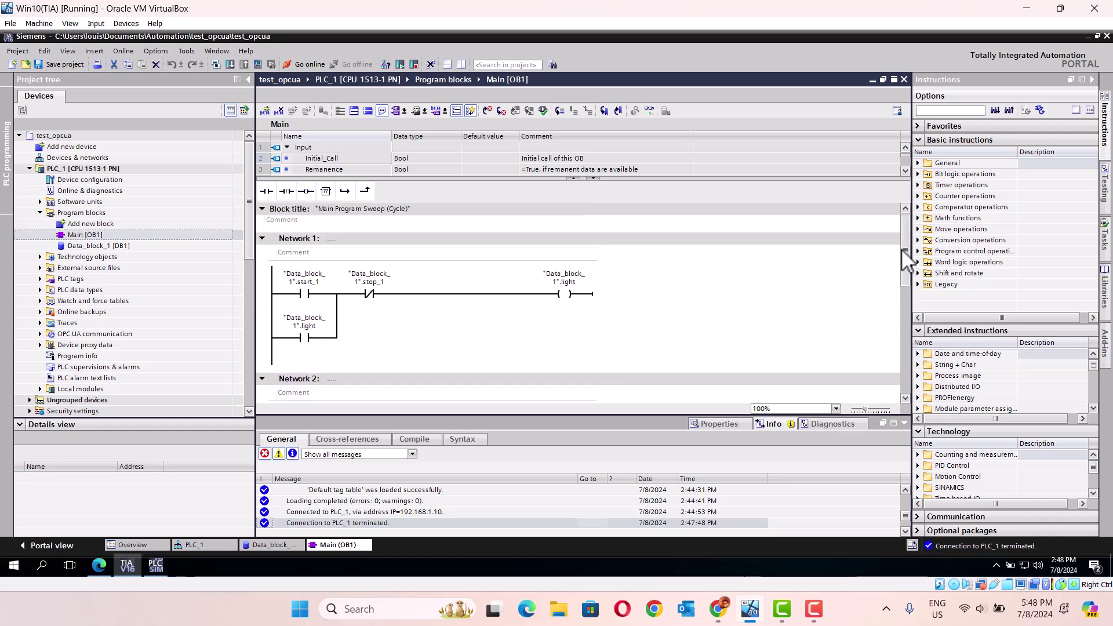
View the Ethernet addresses of PLC_1's PROFINET interface and compare them with the opcua instance in S7-PLCSIM Advanced.
{"action": "double_click", "coordinate": [82, 180]}
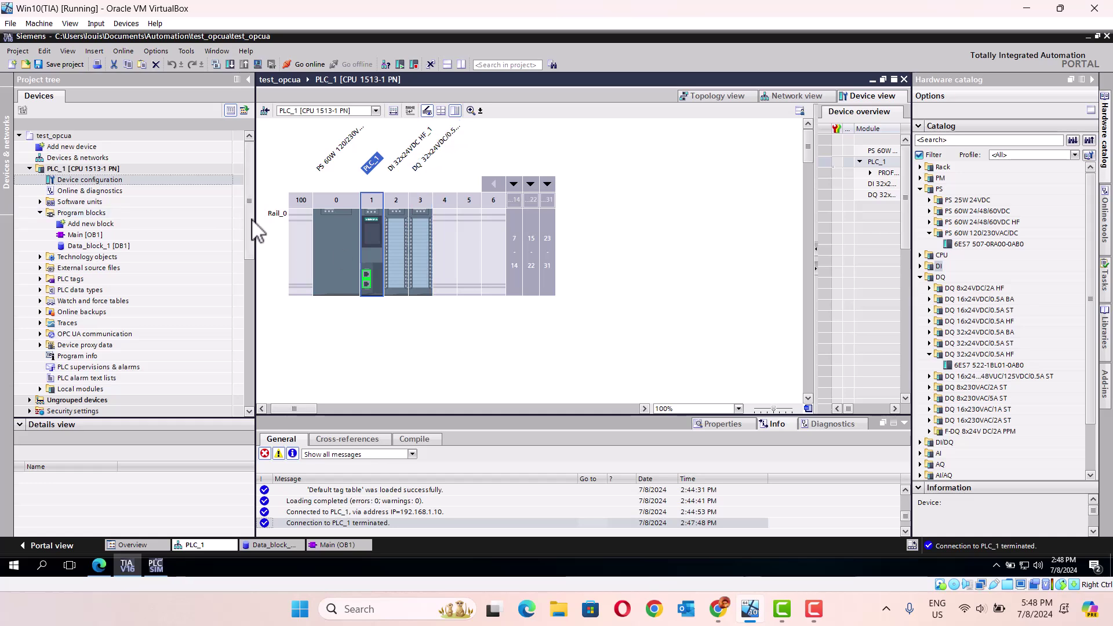
{"action": "mouse_move", "coordinate": [251, 219]}
{"action": "left_mouse_down"}
{"action": "mouse_move", "coordinate": [253, 258]}
{"action": "mouse_move", "coordinate": [259, 200]}
{"action": "left_mouse_up"}
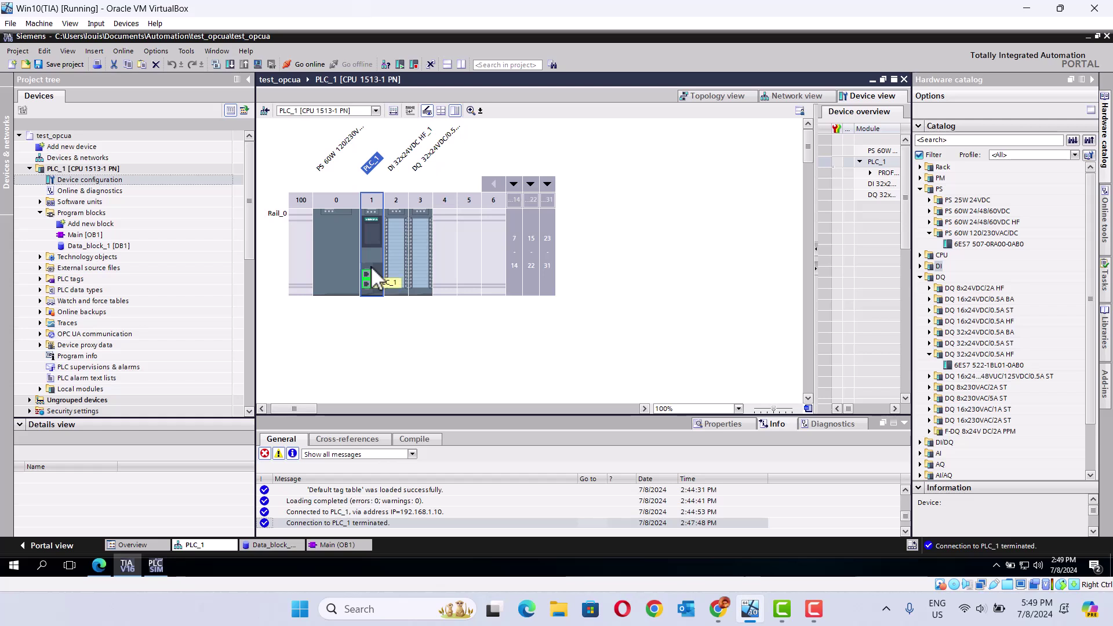
{"action": "mouse_move", "coordinate": [371, 266]}
{"action": "left_click", "coordinate": [375, 265]}
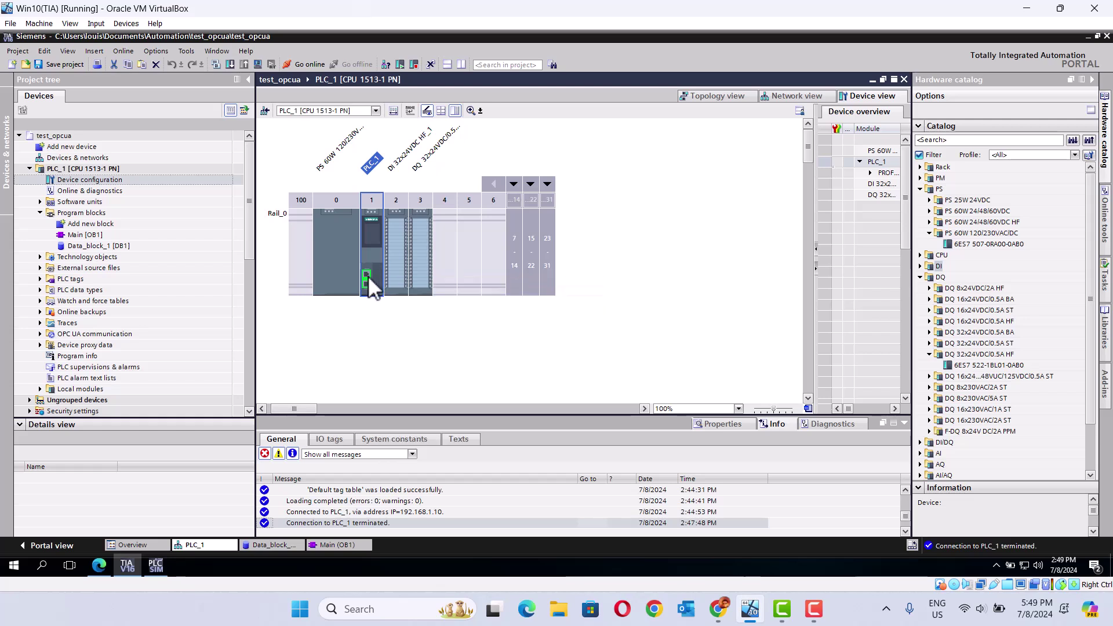
{"action": "double_click", "coordinate": [367, 276]}
{"action": "left_click", "coordinate": [367, 276]}
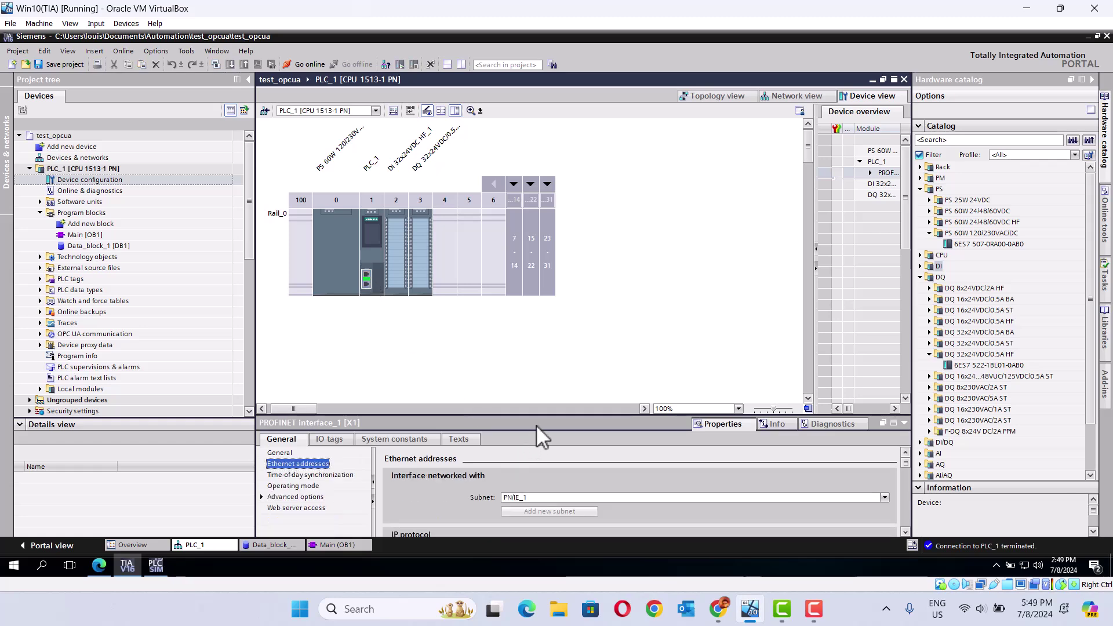
{"action": "left_click_drag", "start_coordinate": [542, 416], "coordinate": [550, 338]}
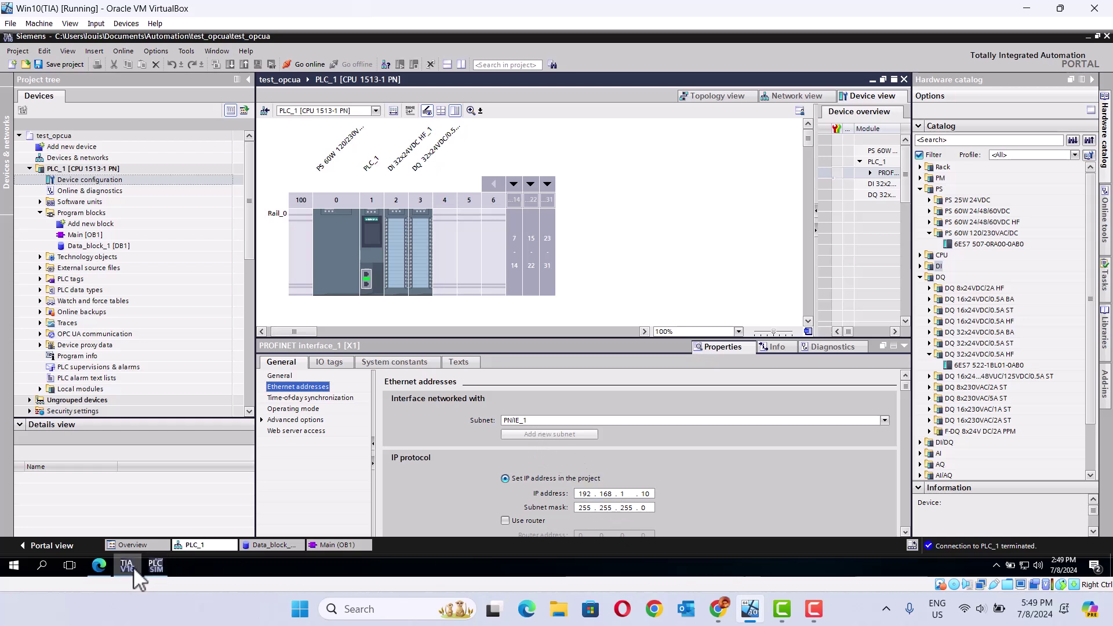
{"action": "left_click", "coordinate": [156, 567]}
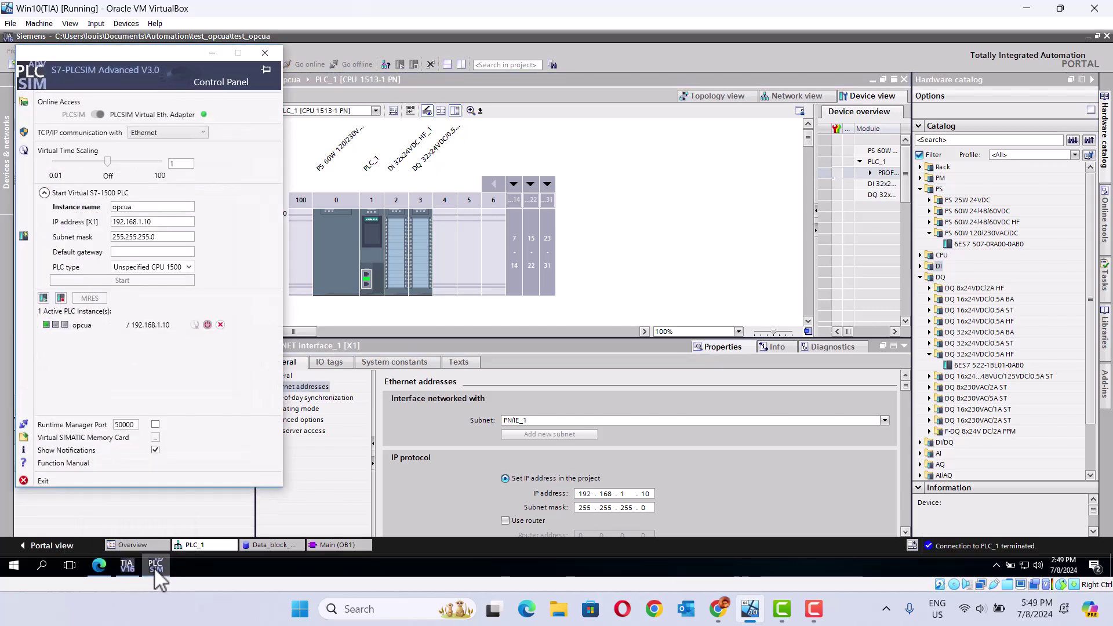
{"action": "left_click", "coordinate": [212, 54]}
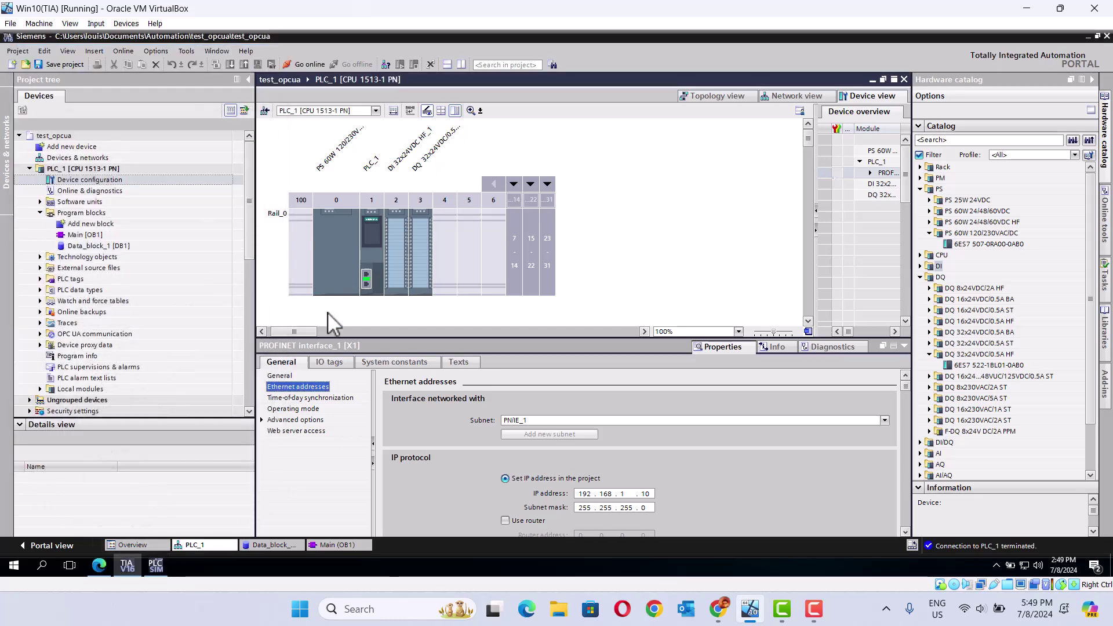
Enable "Support simulation during block compilation" in the protection properties of the test_opcua project.
{"action": "left_click", "coordinate": [57, 137]}
{"action": "right_click", "coordinate": [58, 137]}
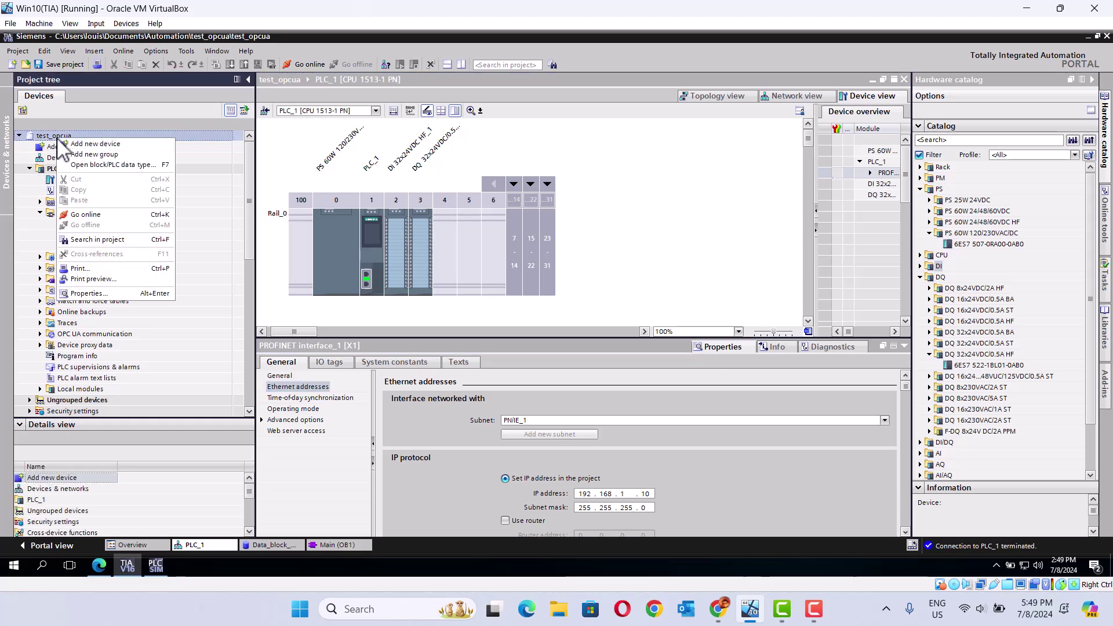
{"action": "left_click", "coordinate": [110, 294]}
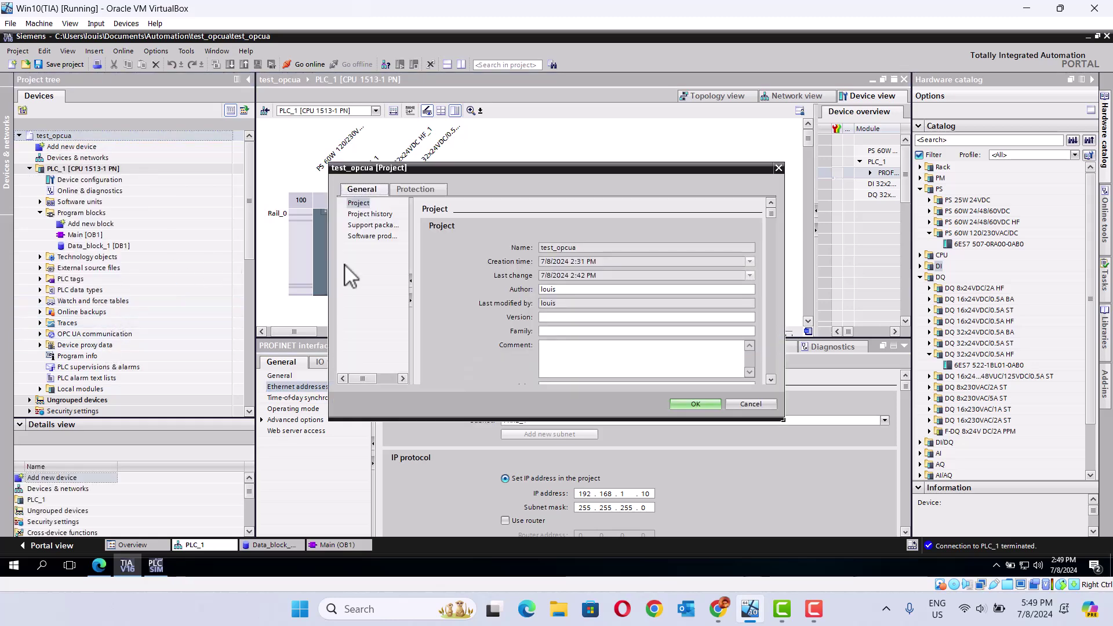
{"action": "left_click", "coordinate": [415, 189]}
{"action": "left_click", "coordinate": [479, 247]}
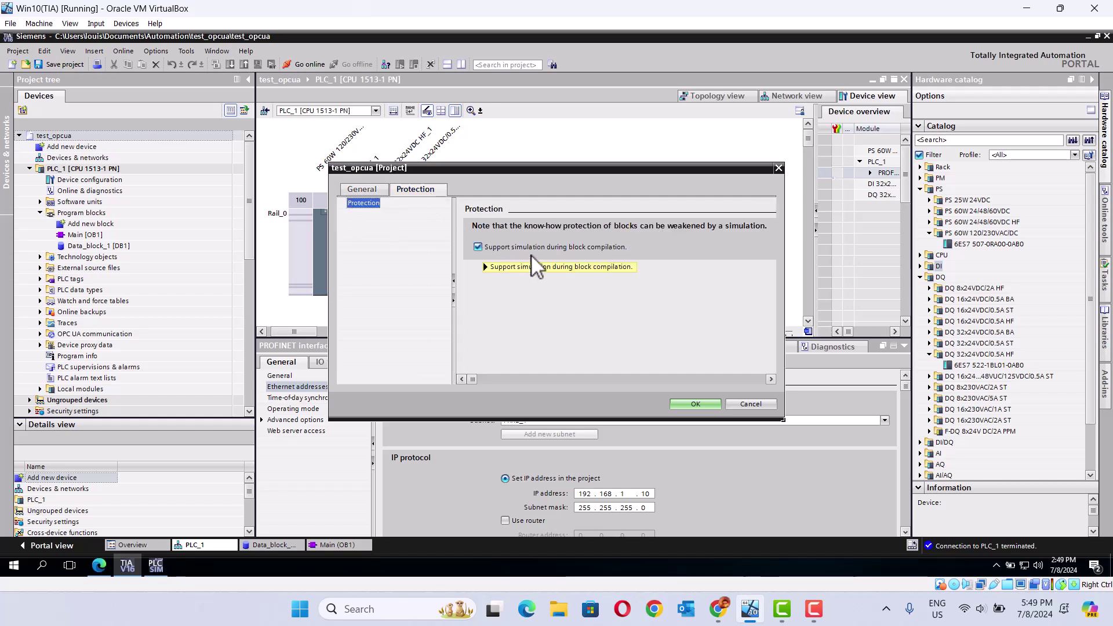
{"action": "left_click", "coordinate": [696, 404]}
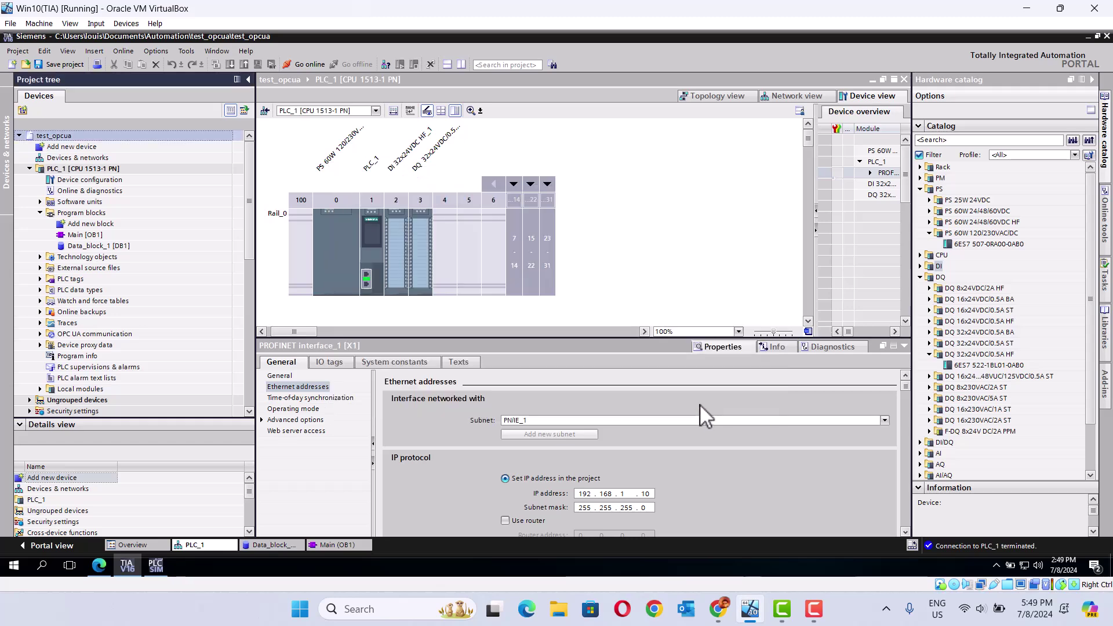
Open PLC_1's properties and check the OPC UA server activation and server address.
{"action": "left_click", "coordinate": [68, 169]}
{"action": "right_click", "coordinate": [68, 169]}
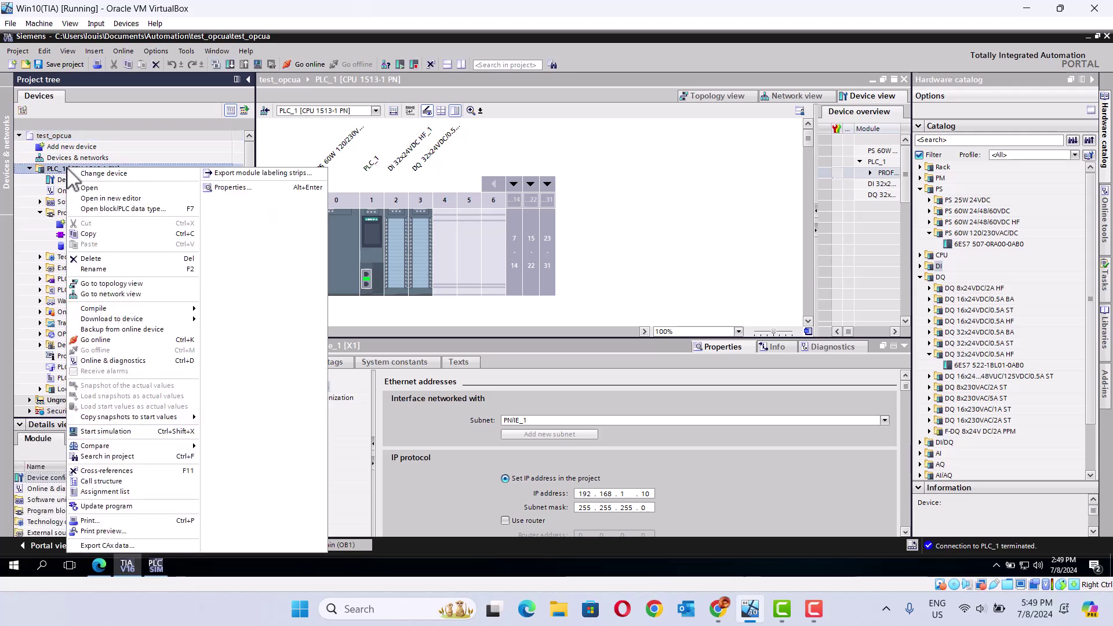
{"action": "left_click", "coordinate": [234, 199]}
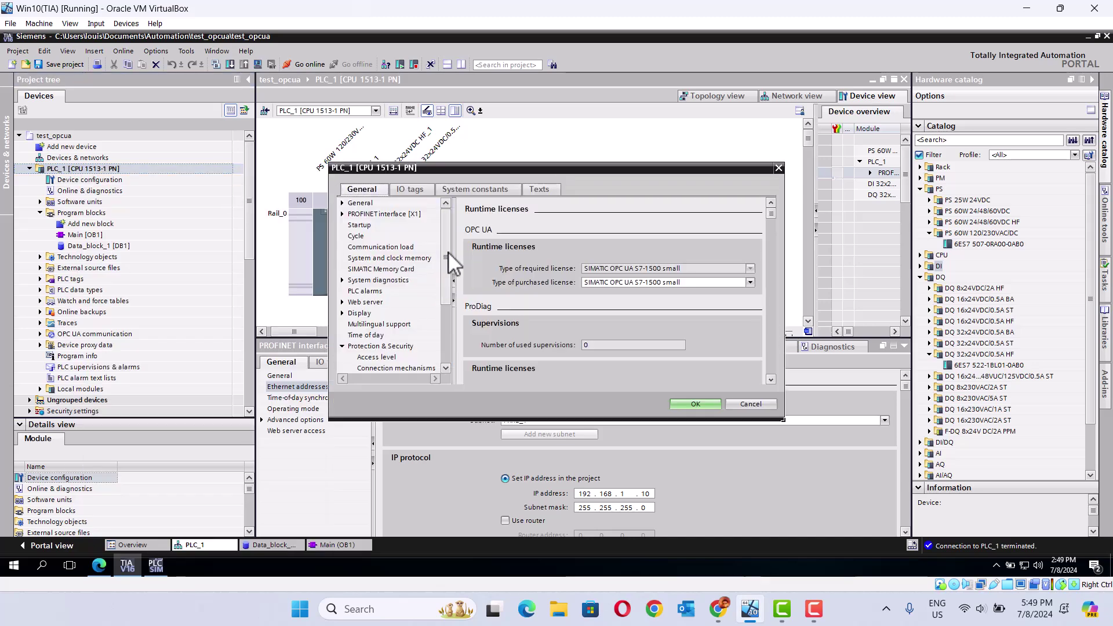
{"action": "left_click_drag", "start_coordinate": [448, 252], "coordinate": [453, 309]}
{"action": "left_click", "coordinate": [363, 303]}
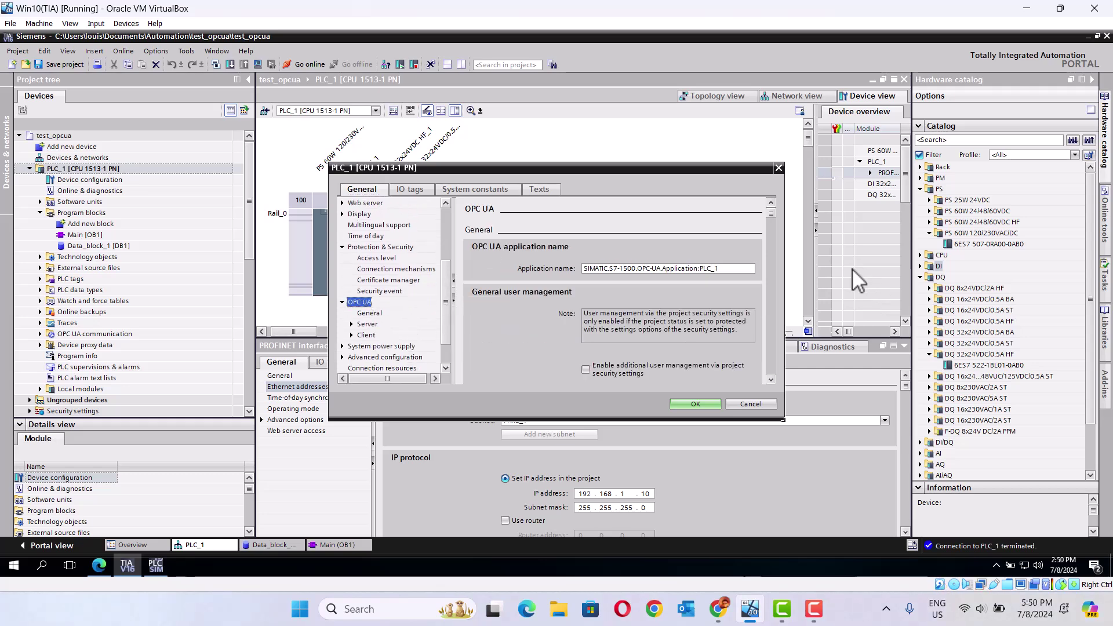
{"action": "left_click", "coordinate": [771, 380]}
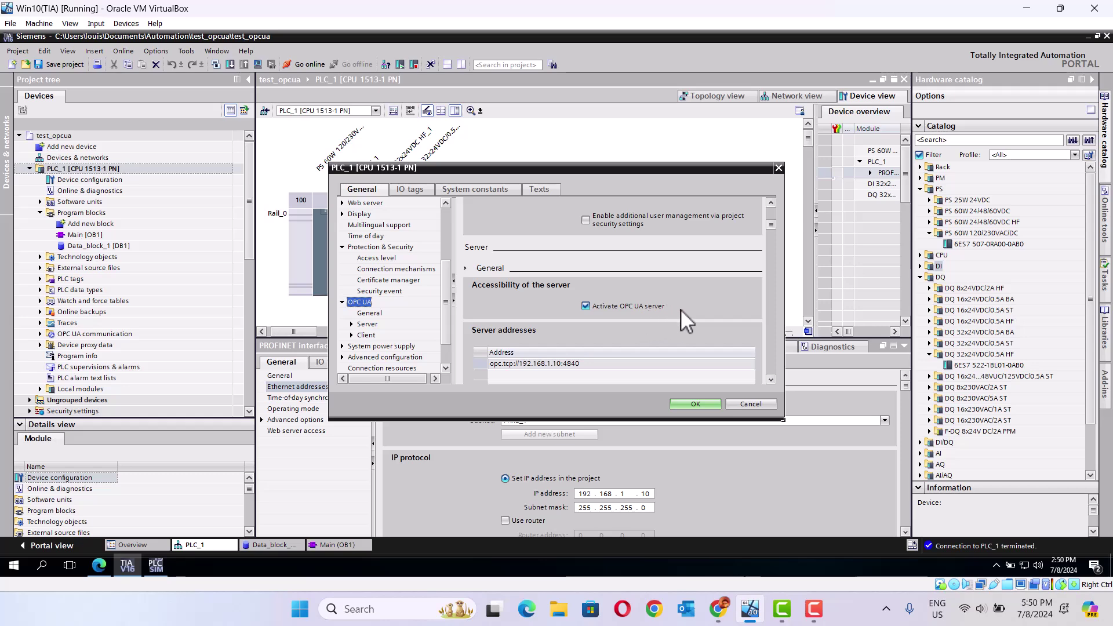
{"action": "left_click", "coordinate": [770, 379]}
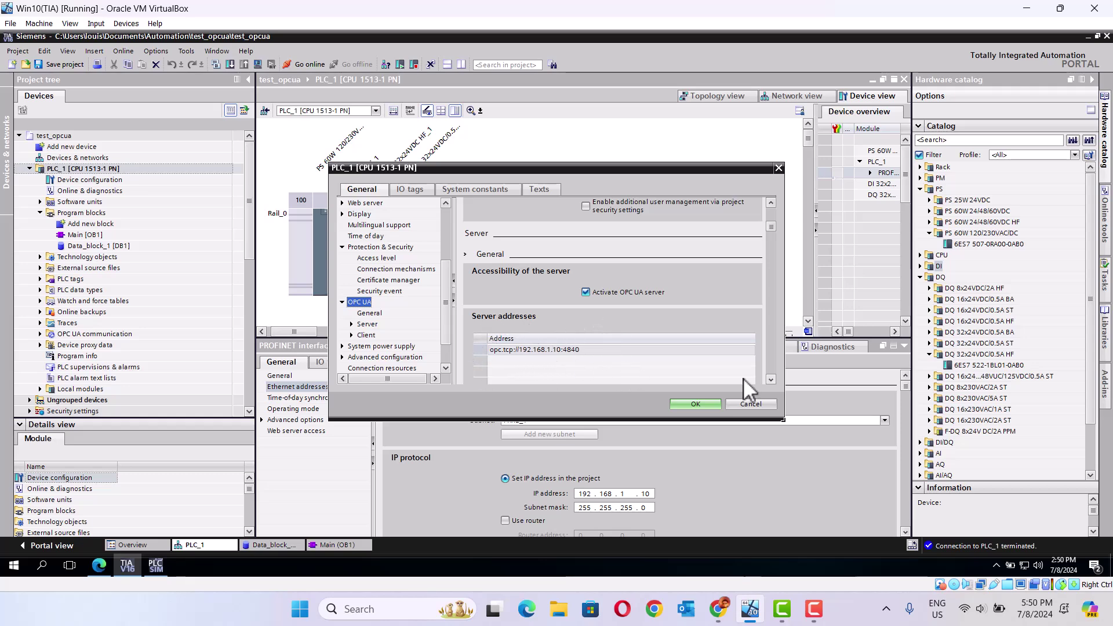
{"action": "left_click", "coordinate": [771, 379]}
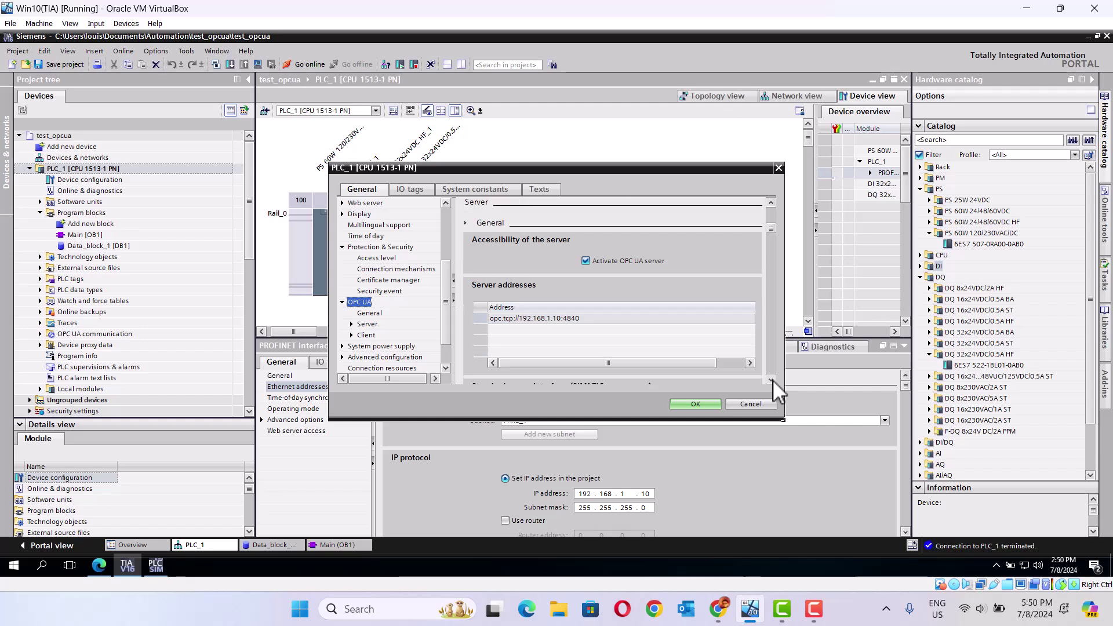
{"action": "scroll", "coordinate": [442, 336], "scroll_direction": "down", "scroll_amount": 1}
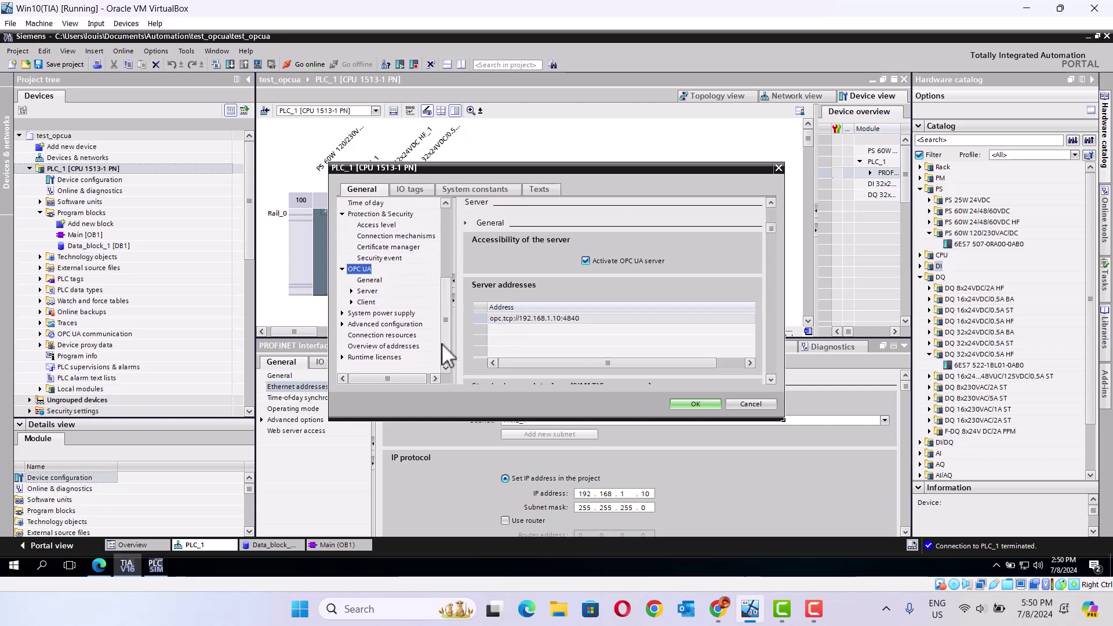
Review PLC_1's runtime licenses for OPC UA, ProDiag and Energy Suite.
{"action": "left_click", "coordinate": [379, 358]}
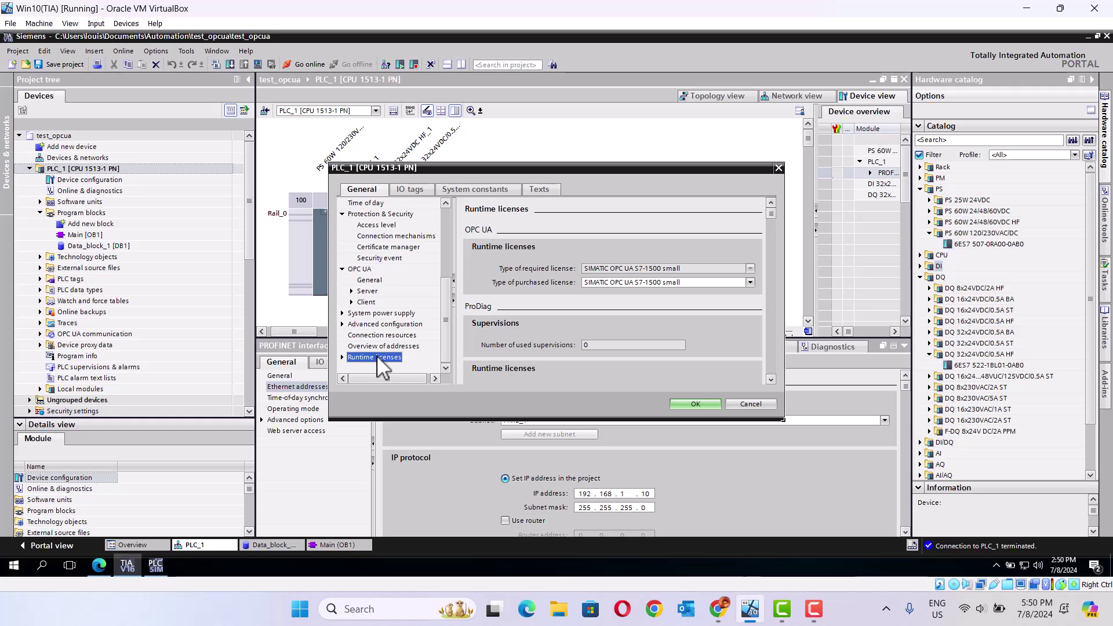
{"action": "left_click", "coordinate": [771, 380]}
{"action": "left_click", "coordinate": [771, 379]}
{"action": "left_click", "coordinate": [771, 380]}
{"action": "left_click", "coordinate": [771, 380]}
{"action": "left_click", "coordinate": [771, 379]}
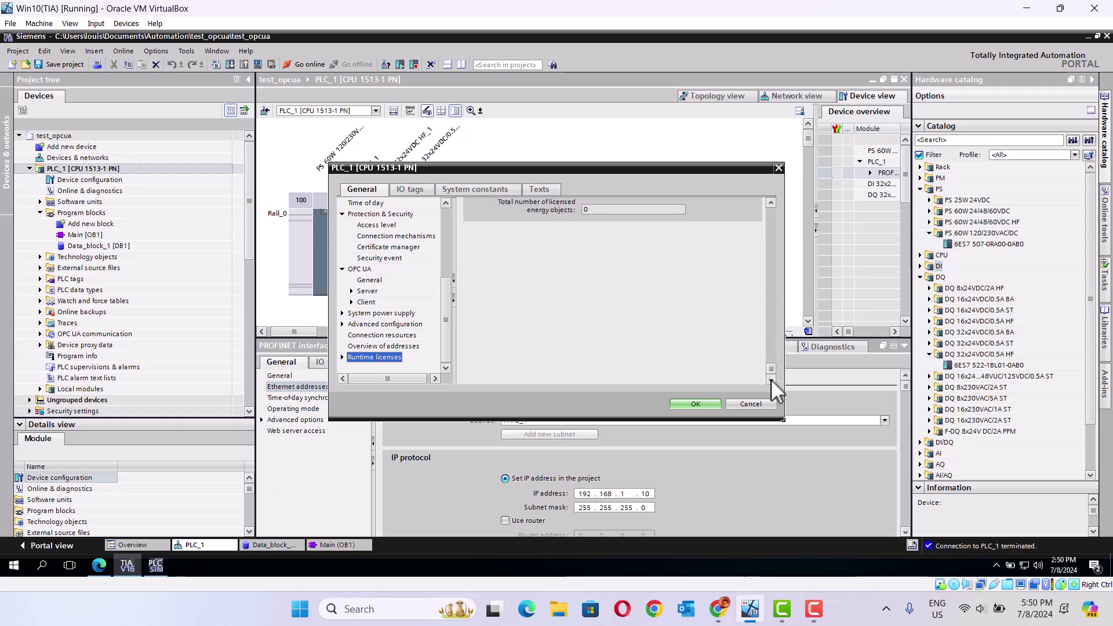
{"action": "left_click", "coordinate": [771, 326]}
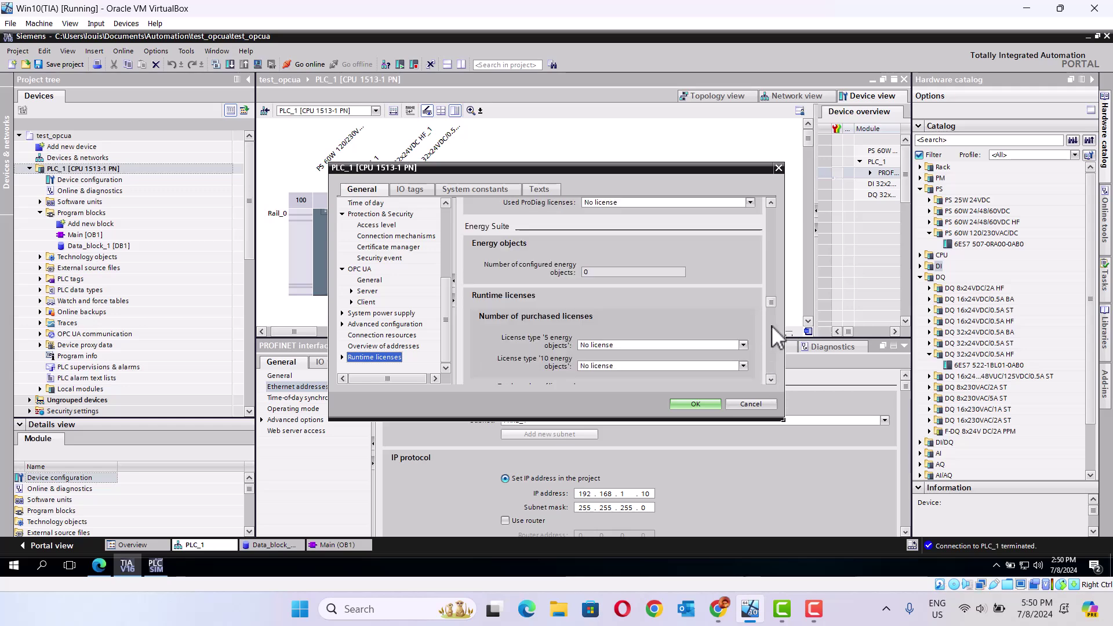
{"action": "left_click", "coordinate": [342, 357]}
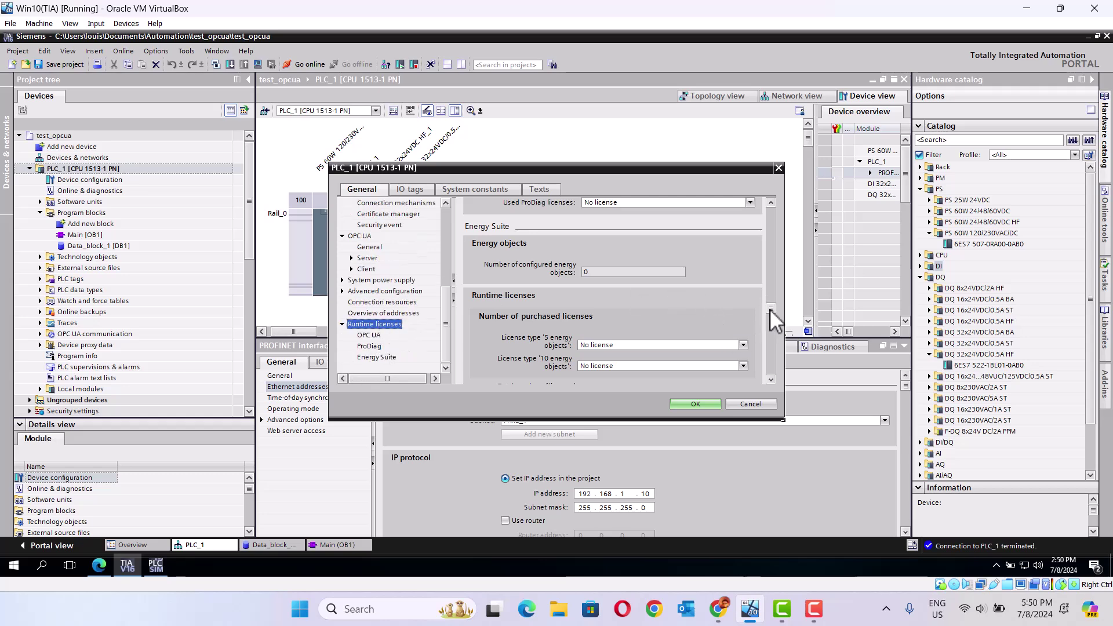
{"action": "left_click_drag", "start_coordinate": [770, 309], "coordinate": [771, 314]}
{"action": "left_click", "coordinate": [771, 378]}
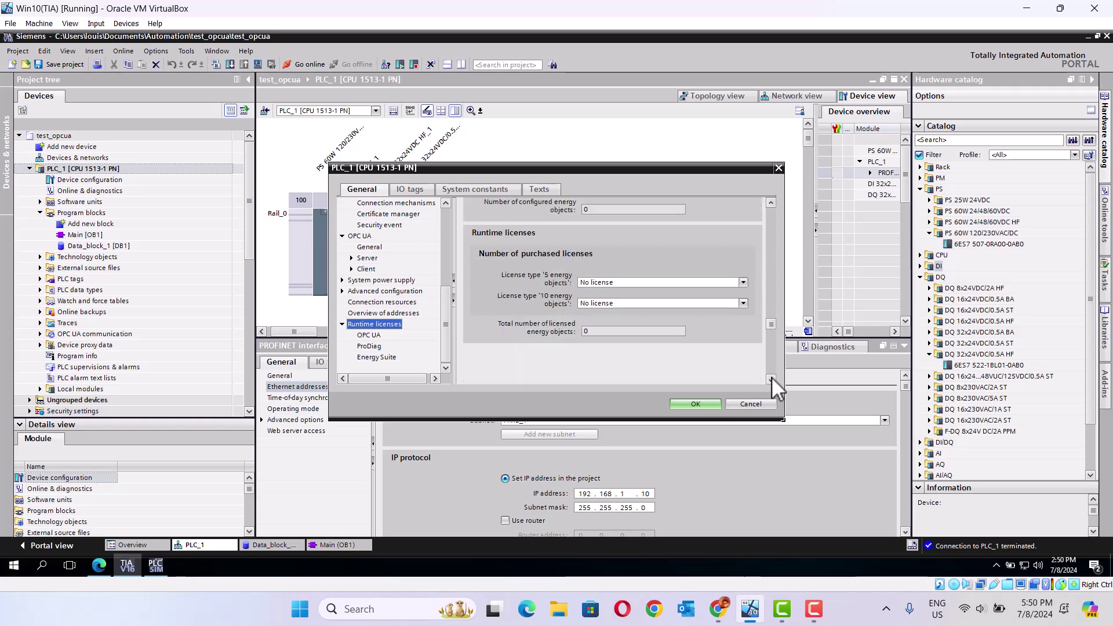
{"action": "left_click", "coordinate": [771, 378]}
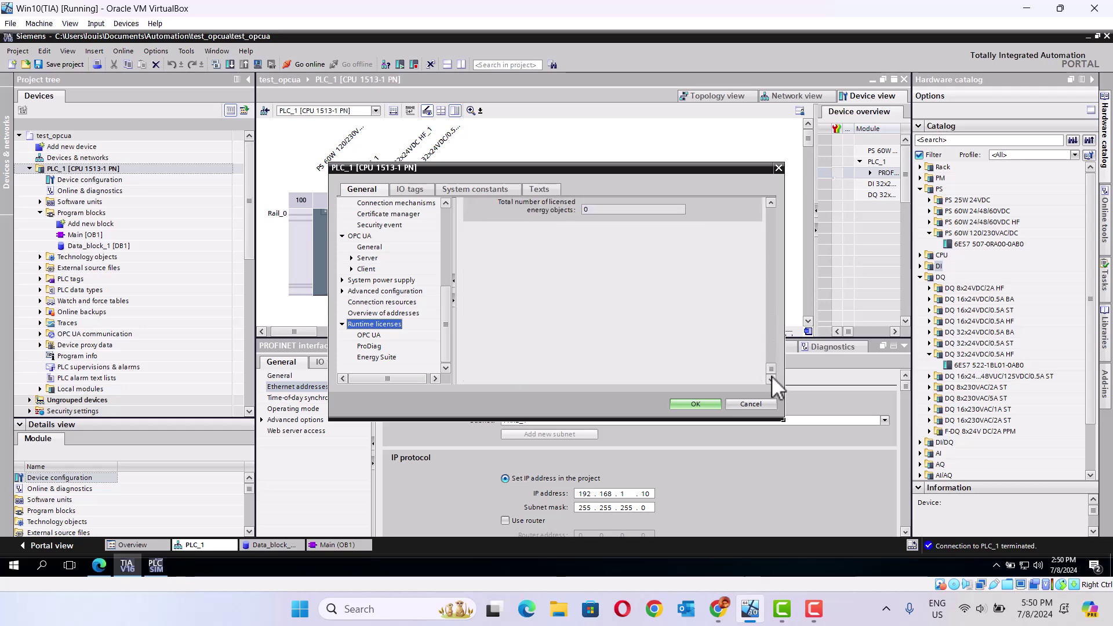
{"action": "left_click_drag", "start_coordinate": [771, 367], "coordinate": [770, 225]}
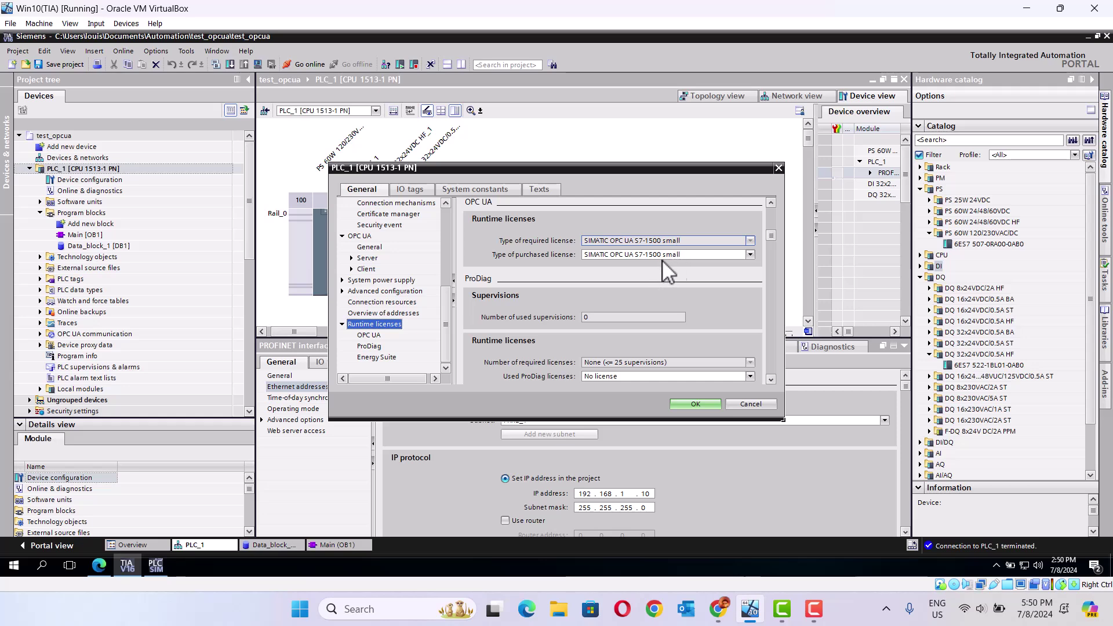
Set the purchased OPC UA license type to SIMATIC OPC UA S7-1500 small and apply PLC_1's properties.
{"action": "left_click", "coordinate": [751, 255]}
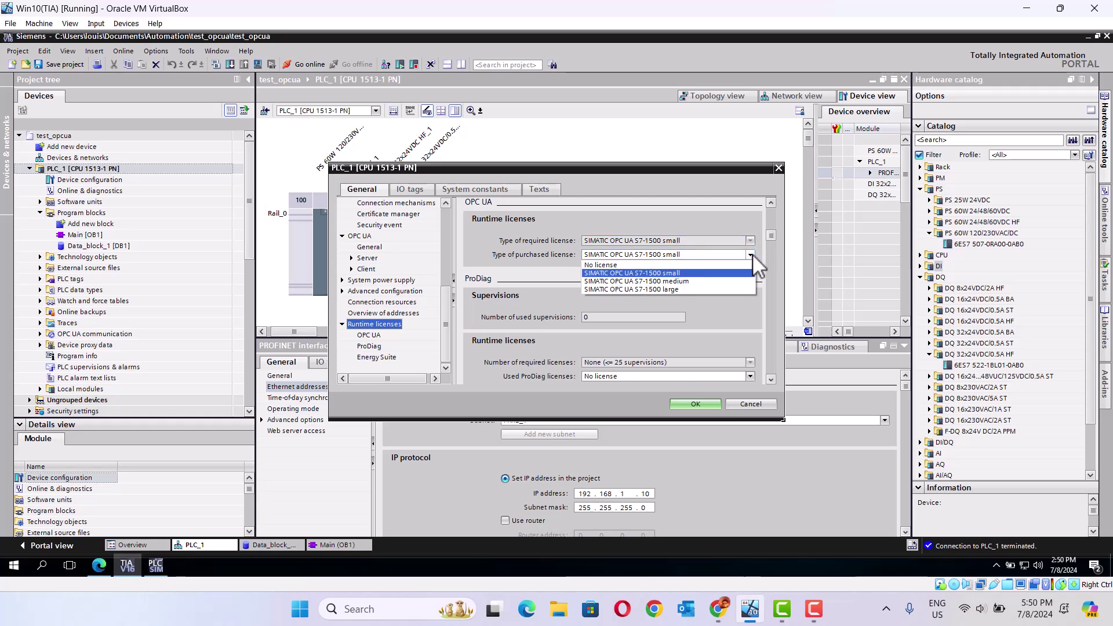
{"action": "left_click", "coordinate": [605, 261]}
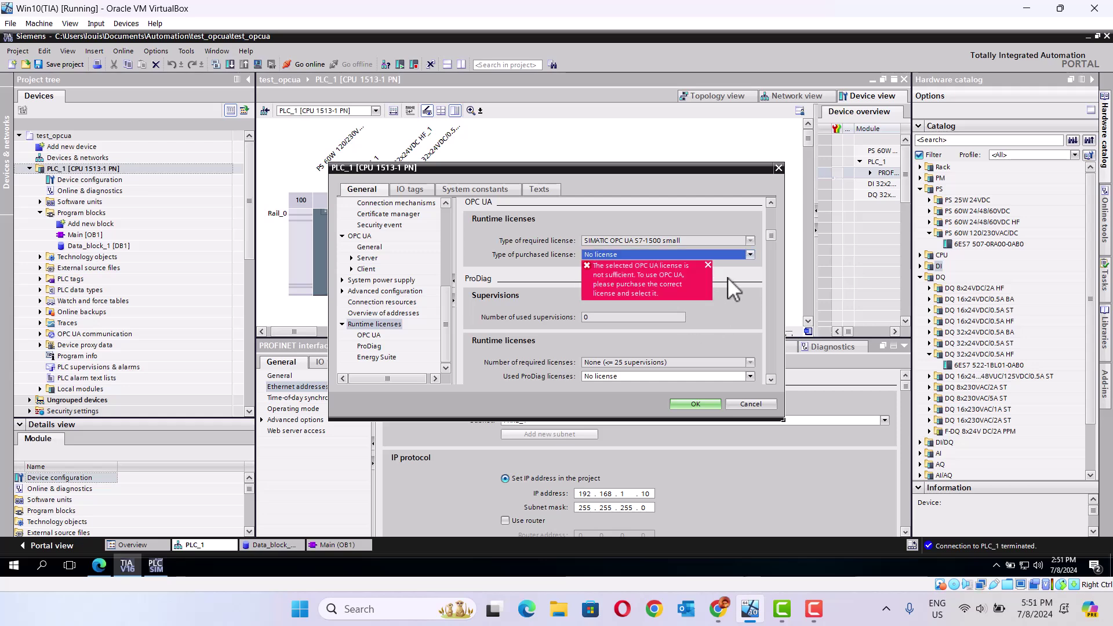
{"action": "left_click", "coordinate": [751, 254]}
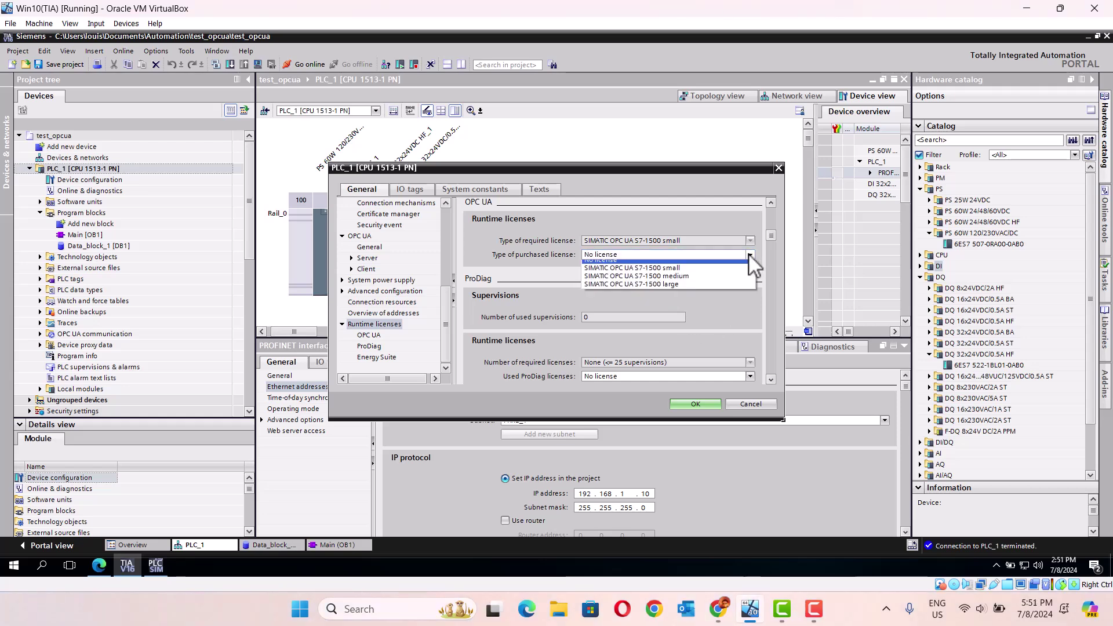
{"action": "left_click", "coordinate": [668, 272]}
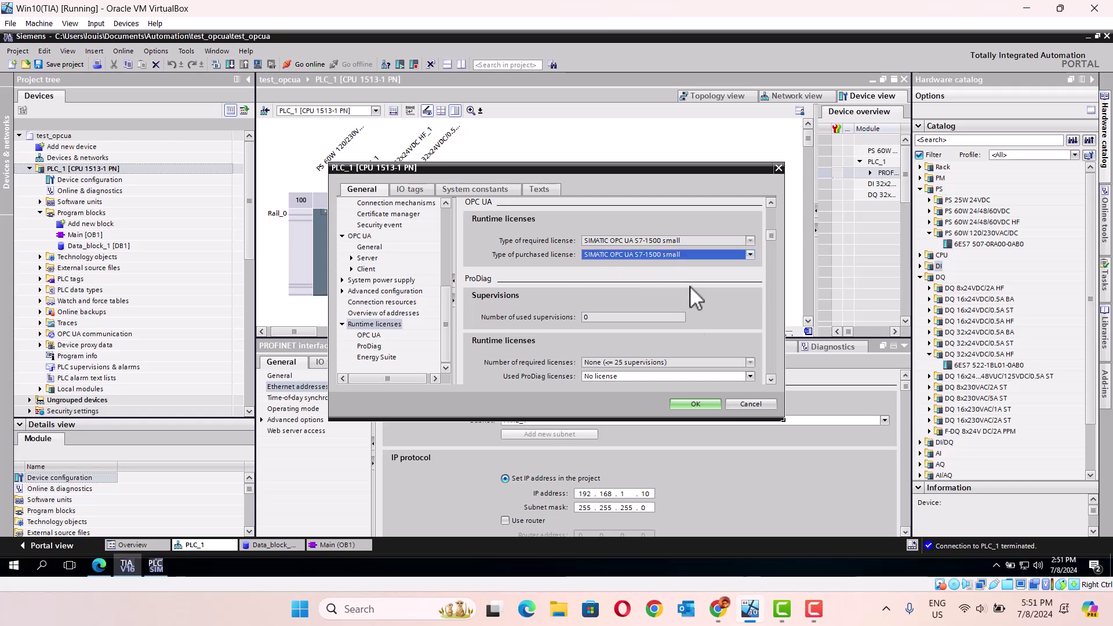
{"action": "left_click", "coordinate": [697, 404]}
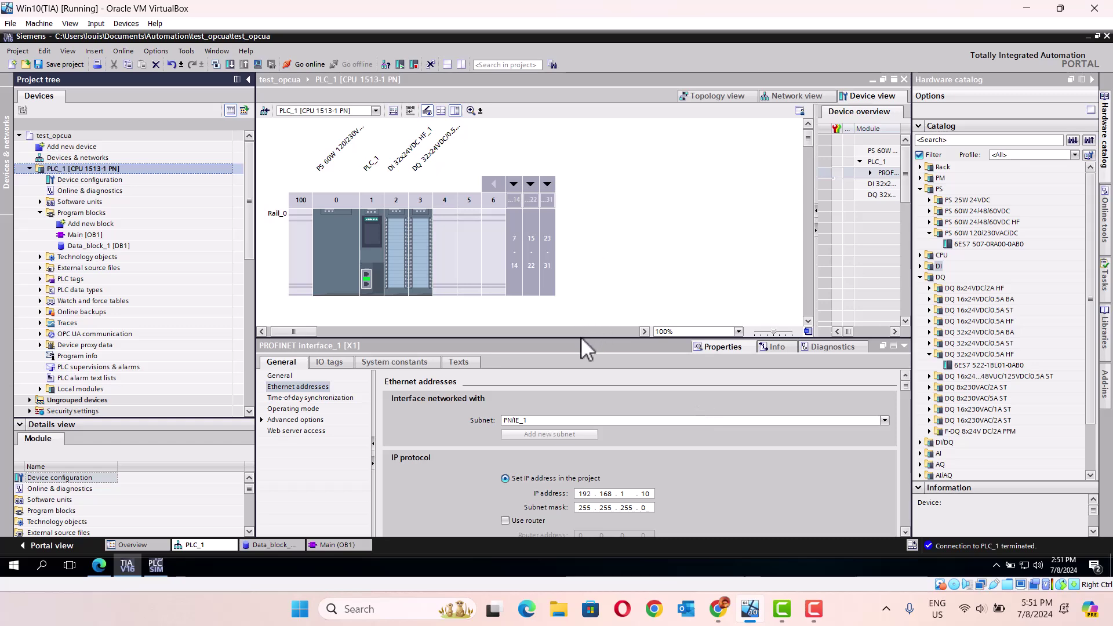
Open the Main [OB1] block of PLC_1 and review its ladder networks.
{"action": "left_click_drag", "start_coordinate": [580, 339], "coordinate": [586, 456]}
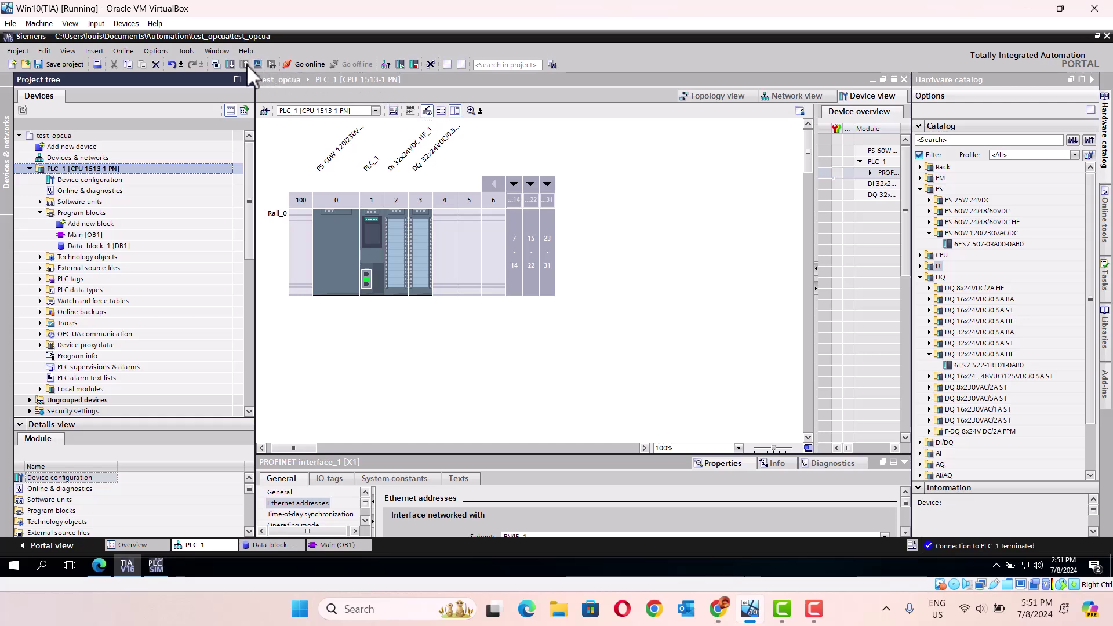
{"action": "left_click", "coordinate": [87, 235]}
{"action": "double_click", "coordinate": [87, 236]}
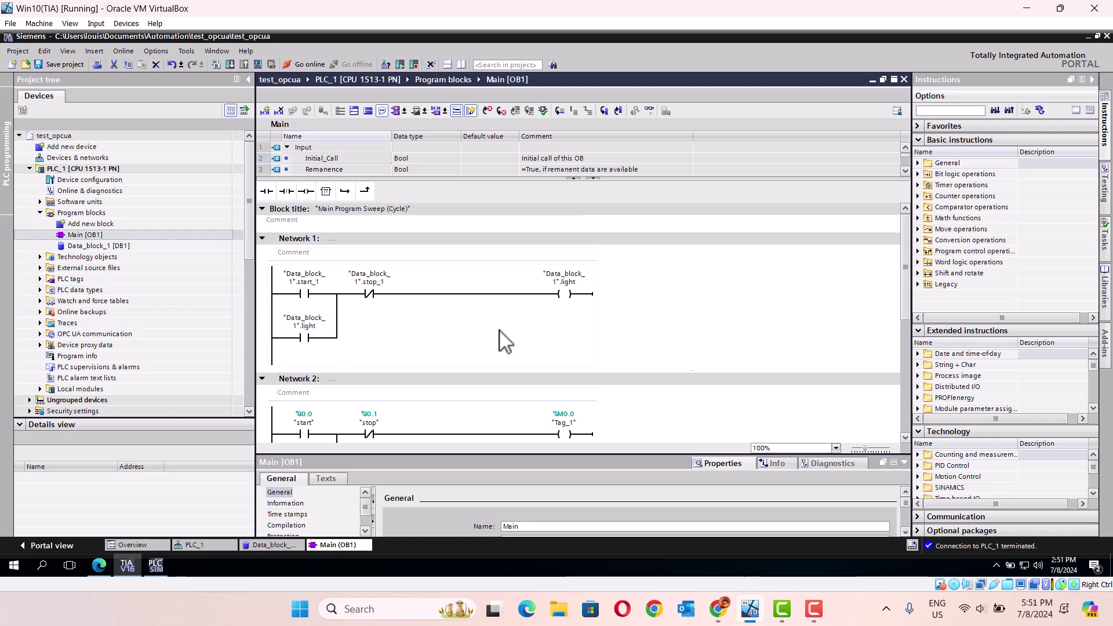
{"action": "scroll", "coordinate": [905, 302], "scroll_direction": "down", "scroll_amount": 3}
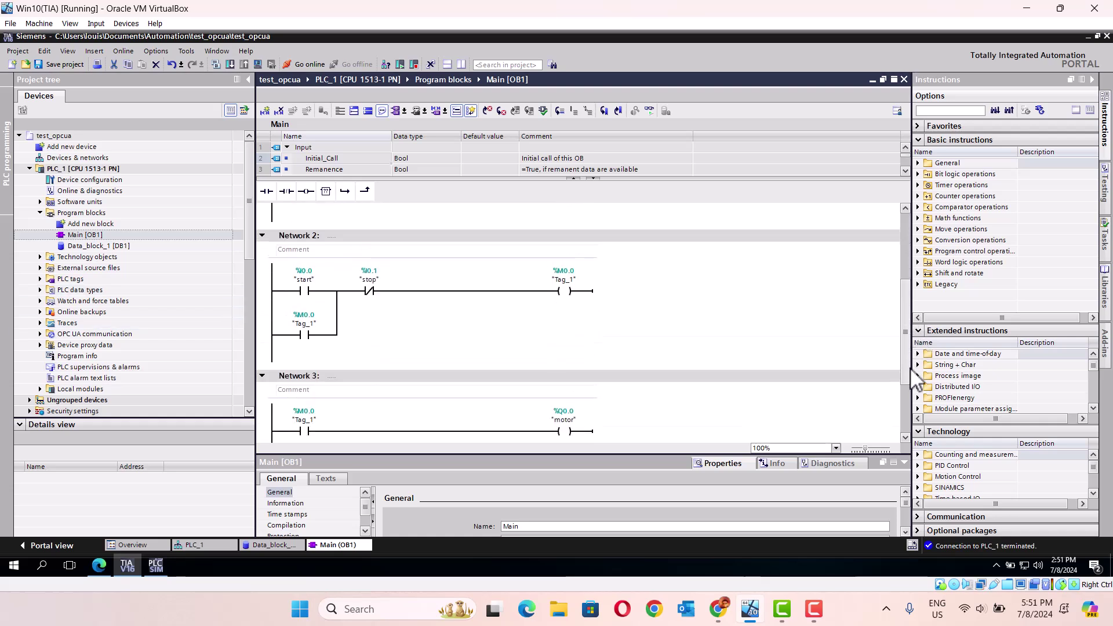
Download the project to the simulated PLC_1 and turn on online monitoring of the Main block.
{"action": "left_click", "coordinate": [230, 64]}
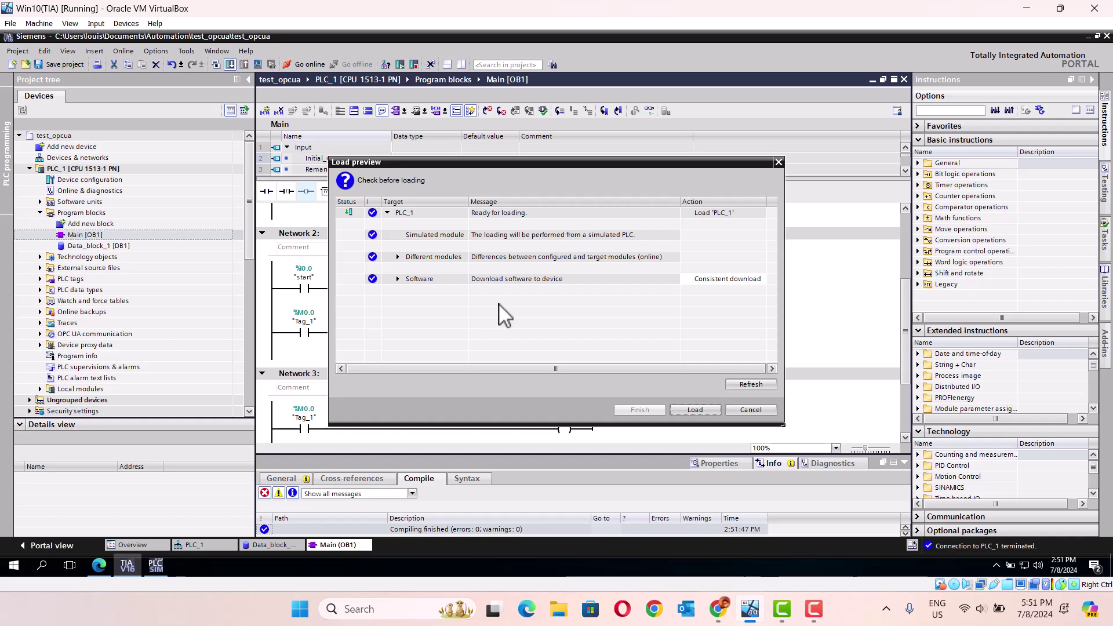
{"action": "left_click", "coordinate": [692, 409]}
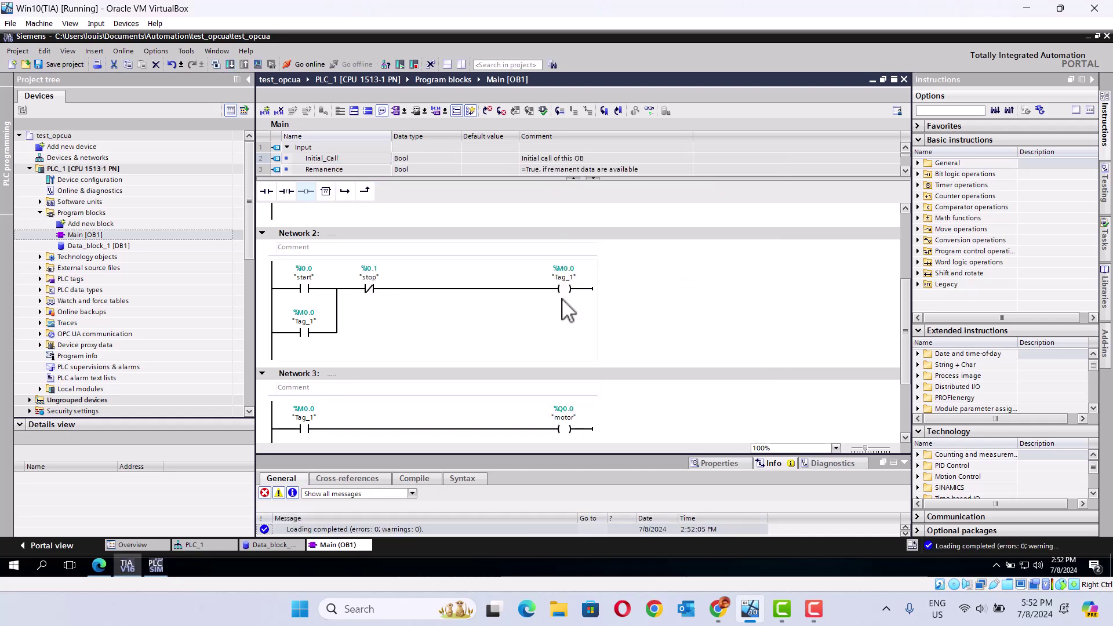
{"action": "left_click", "coordinate": [651, 110]}
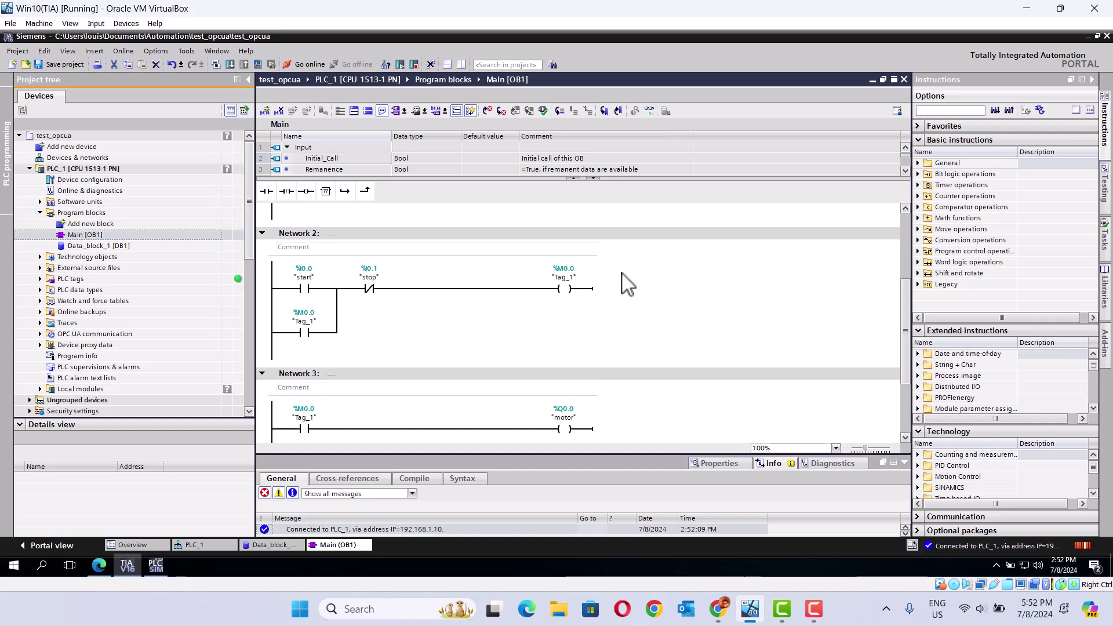
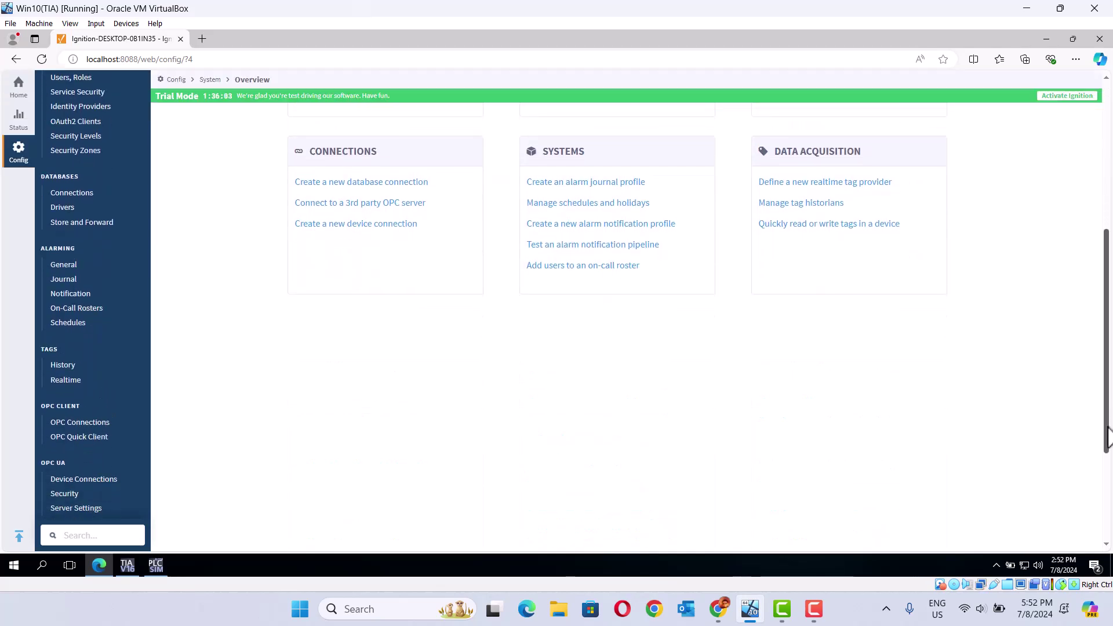
Switch to the Ignition gateway and start a new OPC connection of type OPC UA.
{"action": "left_click", "coordinate": [96, 429]}
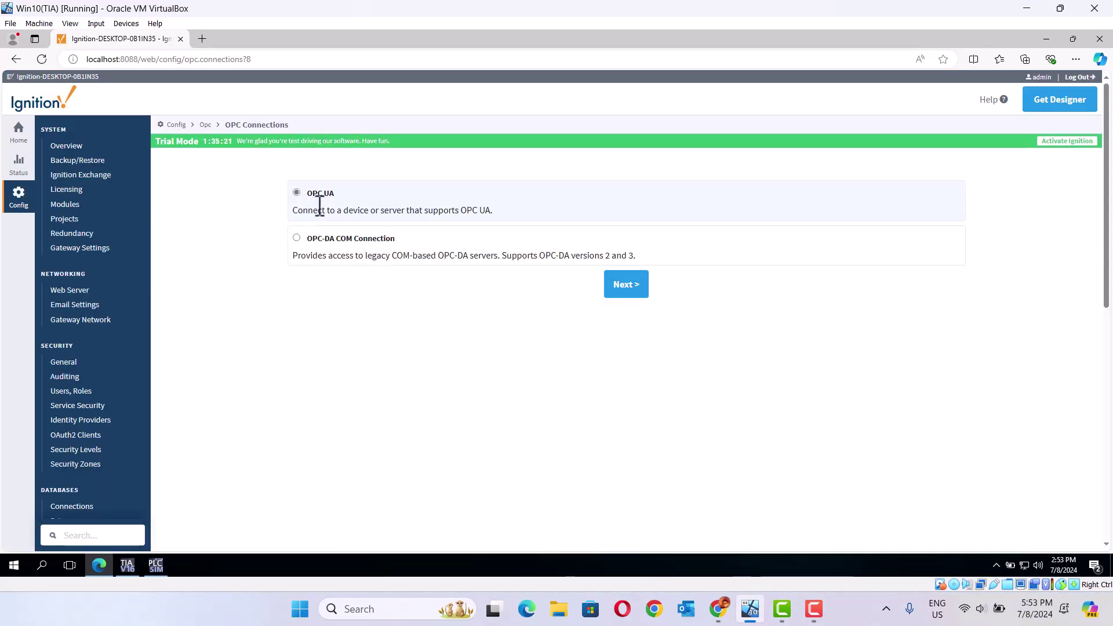
{"action": "left_click", "coordinate": [626, 285]}
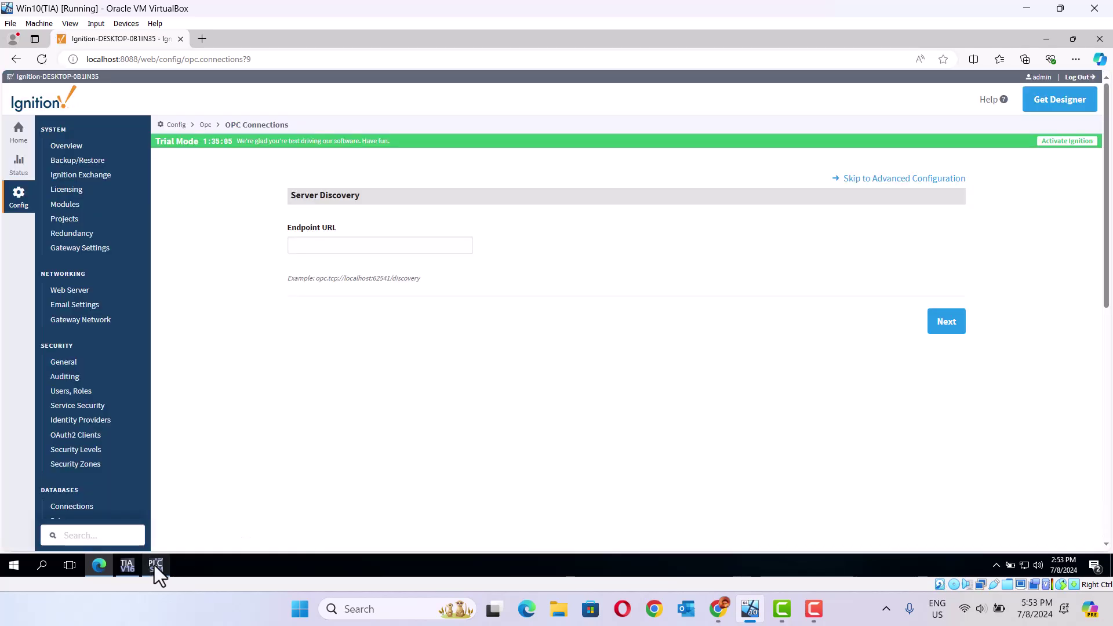
Switch to TIA Portal and copy the OPC UA server address opc.tcp://192.168.1.10:4840 from PLC_1's properties.
{"action": "left_click", "coordinate": [128, 573]}
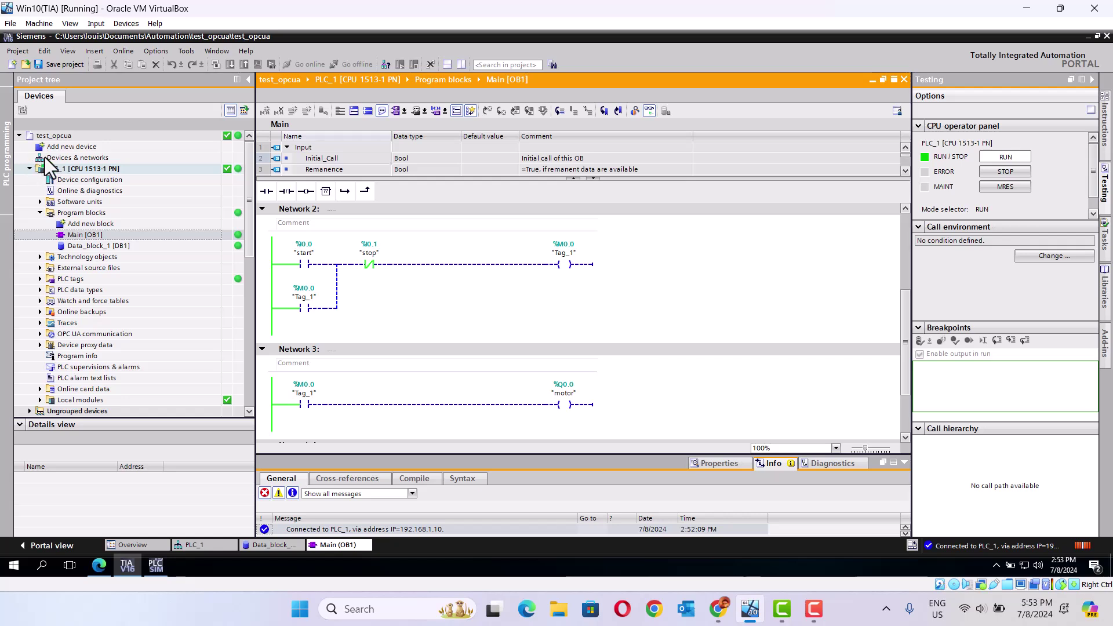
{"action": "right_click", "coordinate": [70, 168]}
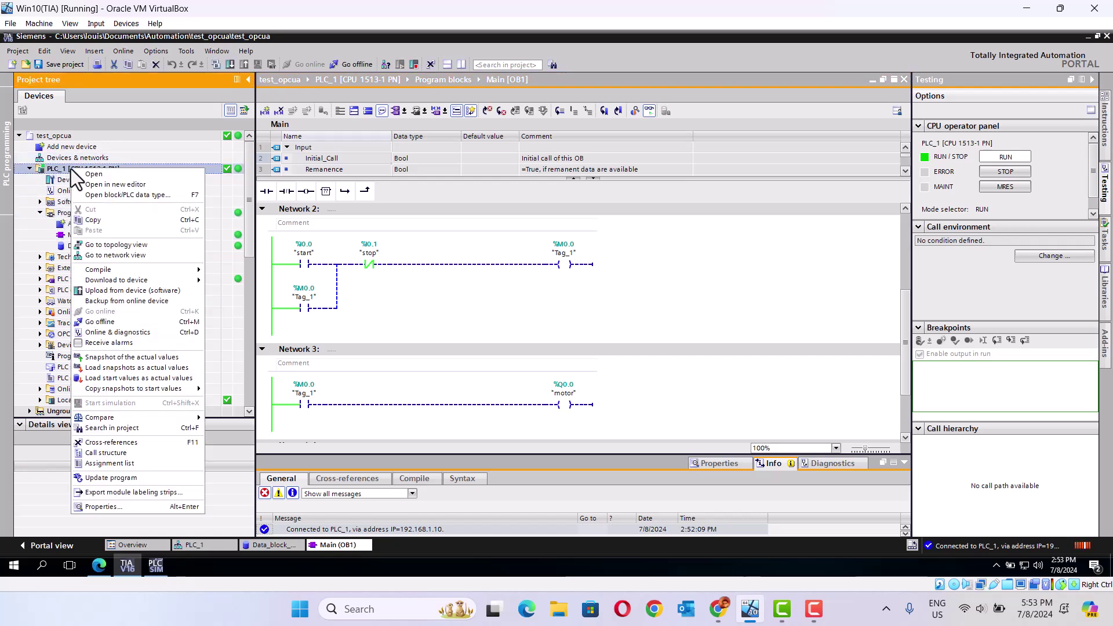
{"action": "left_click", "coordinate": [108, 511]}
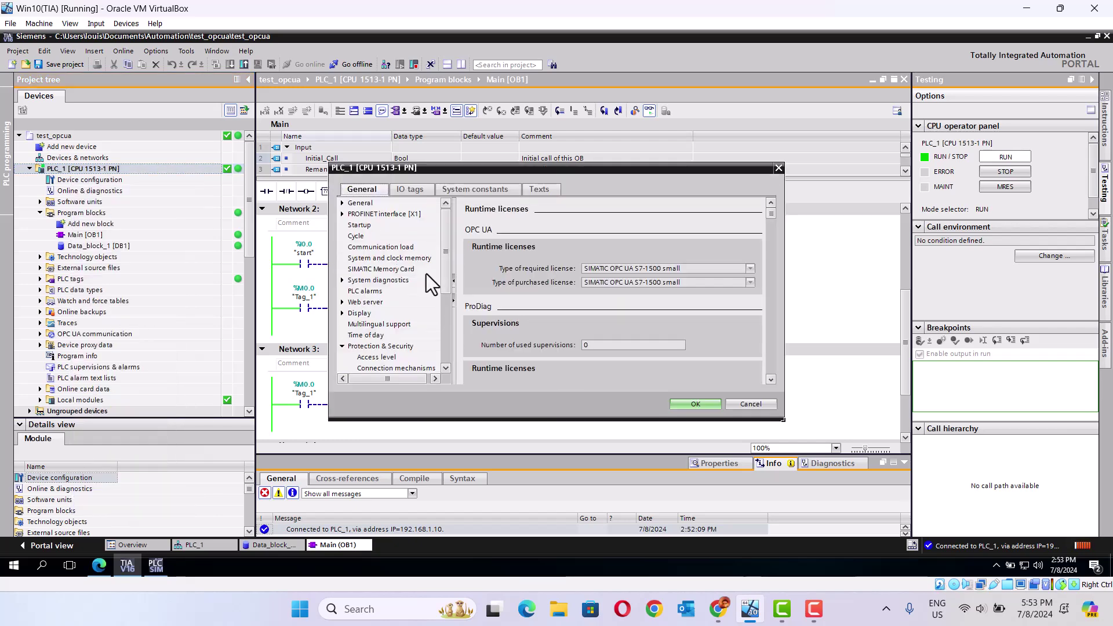
{"action": "left_click_drag", "start_coordinate": [448, 282], "coordinate": [454, 340]}
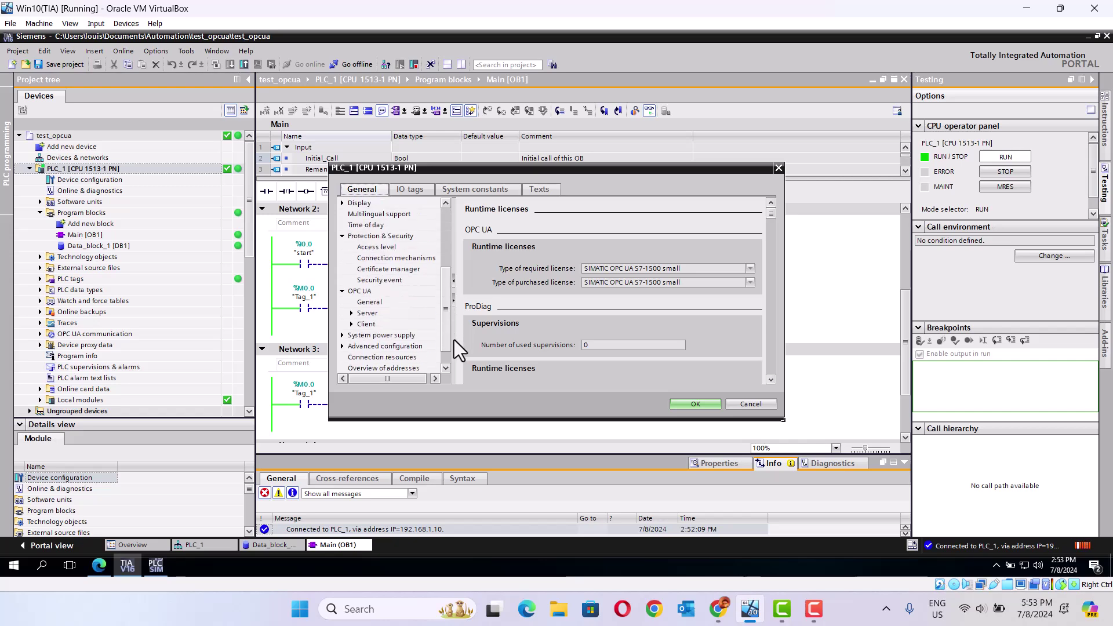
{"action": "left_click", "coordinate": [366, 291]}
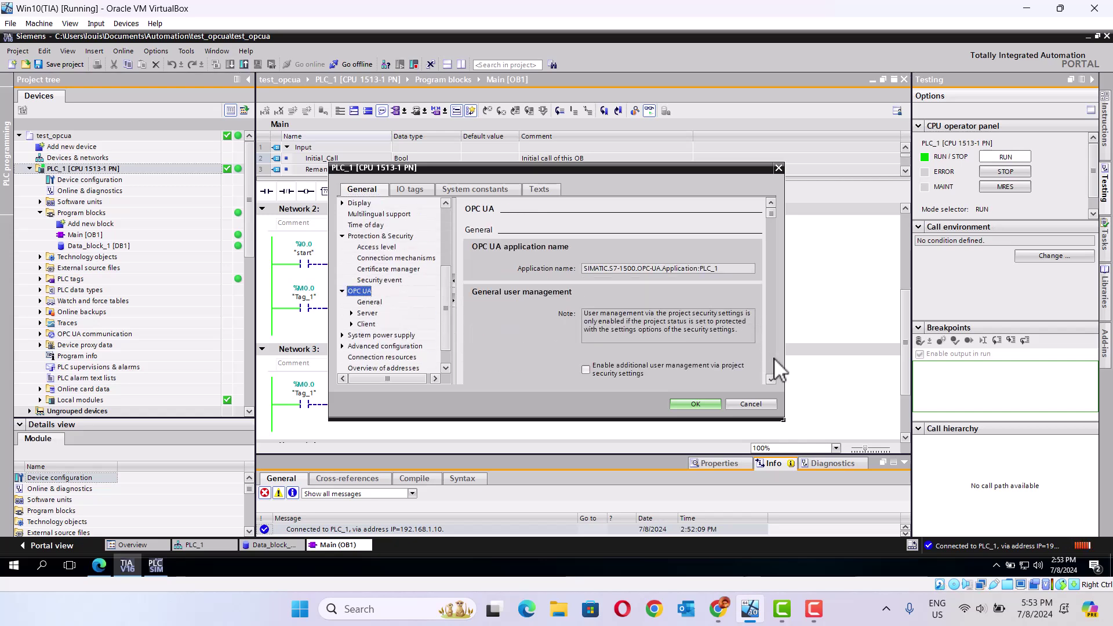
{"action": "scroll", "coordinate": [776, 360], "scroll_direction": "down", "scroll_amount": 3}
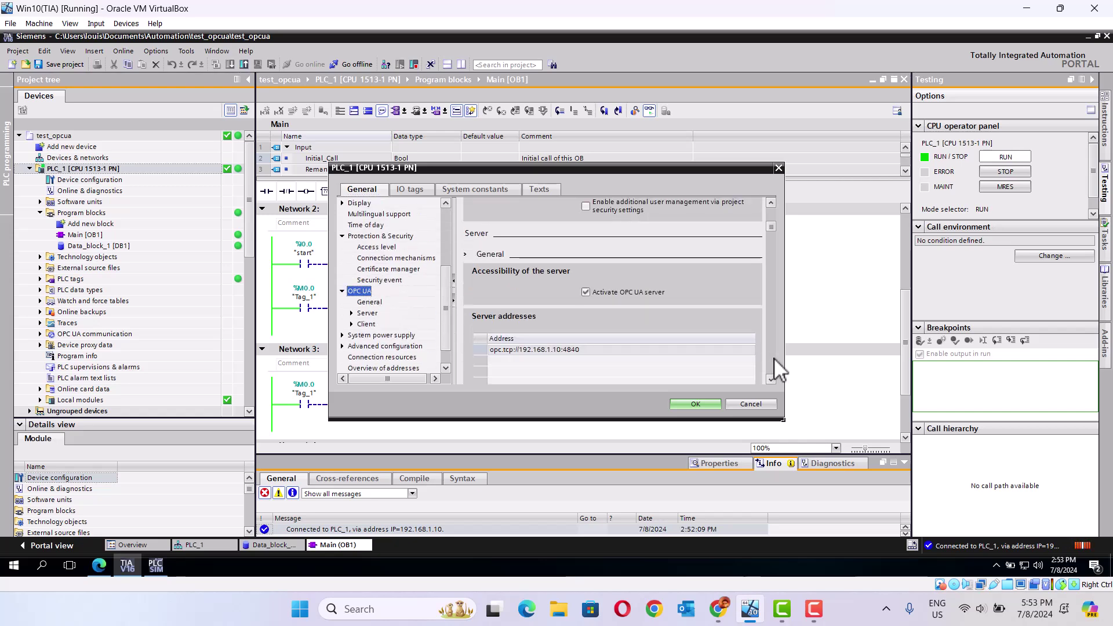
{"action": "left_click", "coordinate": [551, 350]}
{"action": "left_click", "coordinate": [552, 349]}
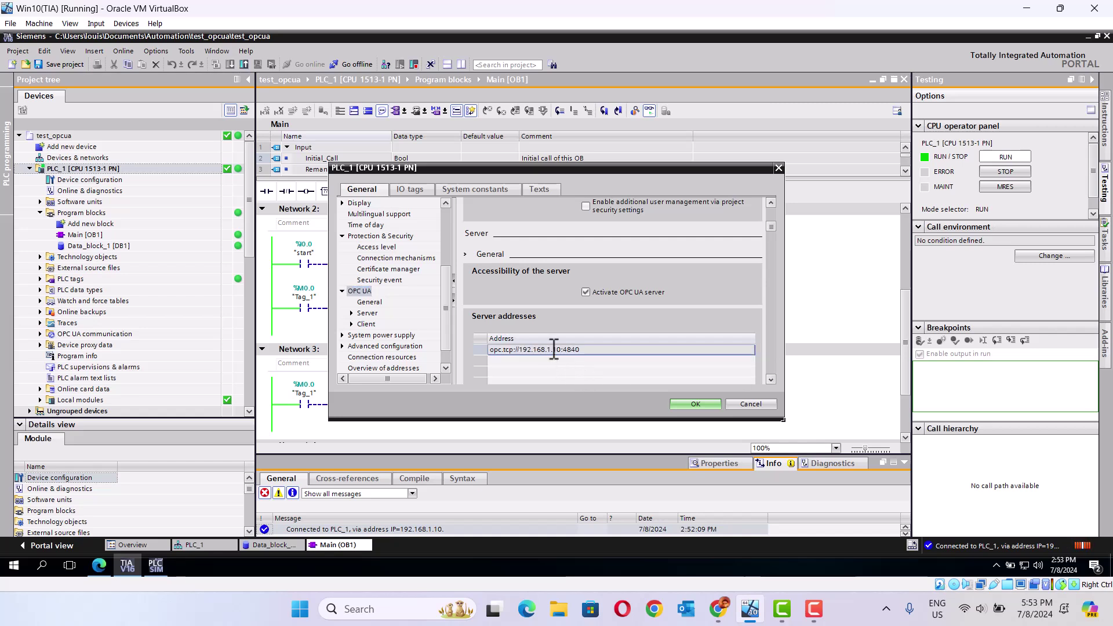
{"action": "double_click", "coordinate": [554, 349]}
{"action": "right_click", "coordinate": [554, 349]}
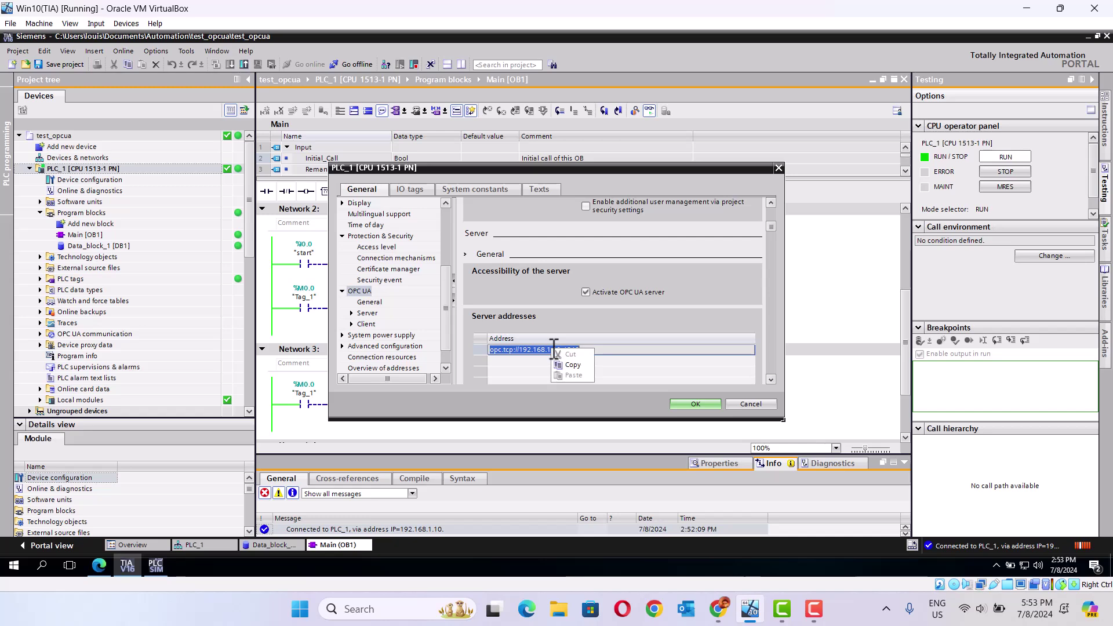
{"action": "left_click", "coordinate": [568, 365]}
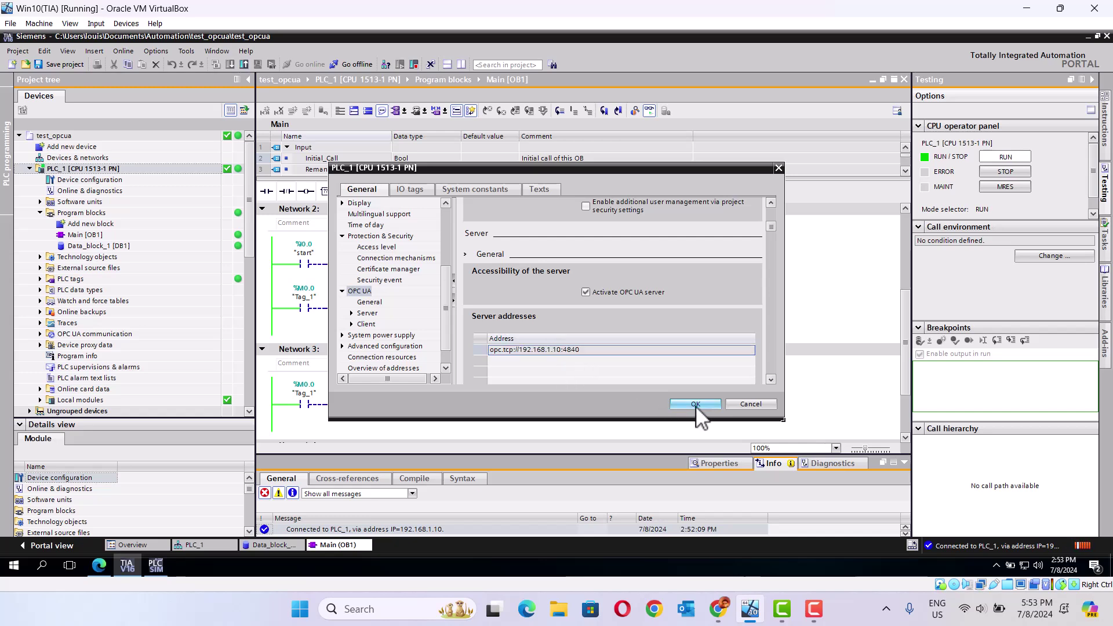
{"action": "left_click", "coordinate": [696, 404]}
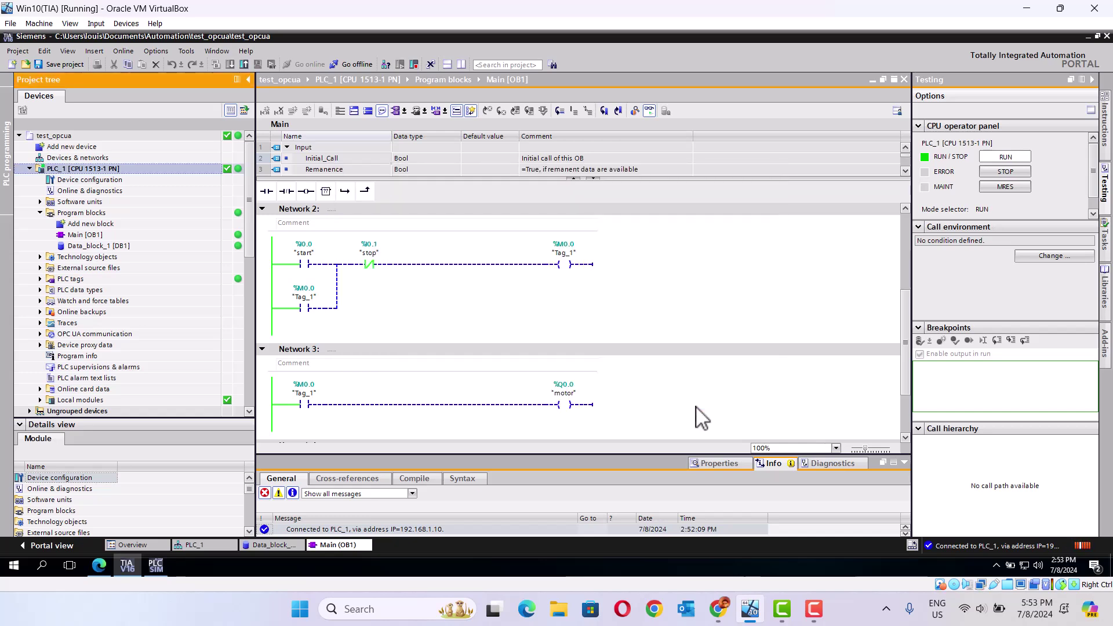
Back in Ignition, use opc.tcp://192.168.1.10:4840 as the endpoint URL, choose the PLC_1 server and proceed through the certificate page.
{"action": "left_click", "coordinate": [96, 562]}
{"action": "left_click", "coordinate": [307, 246]}
{"action": "right_click", "coordinate": [306, 246]}
{"action": "left_click", "coordinate": [332, 316]}
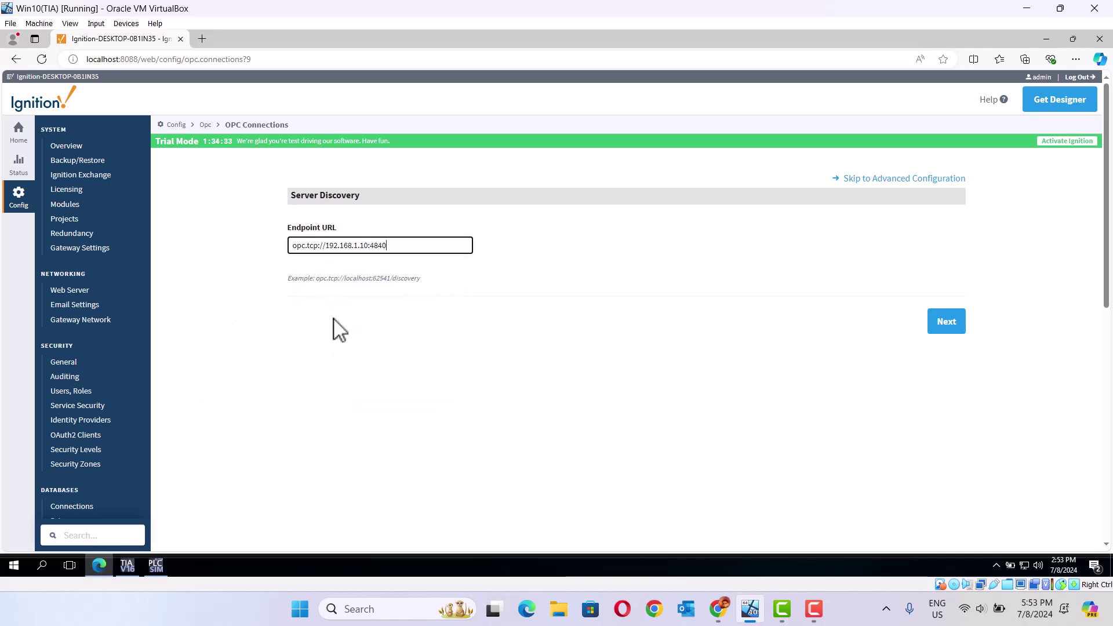
{"action": "left_click", "coordinate": [944, 324]}
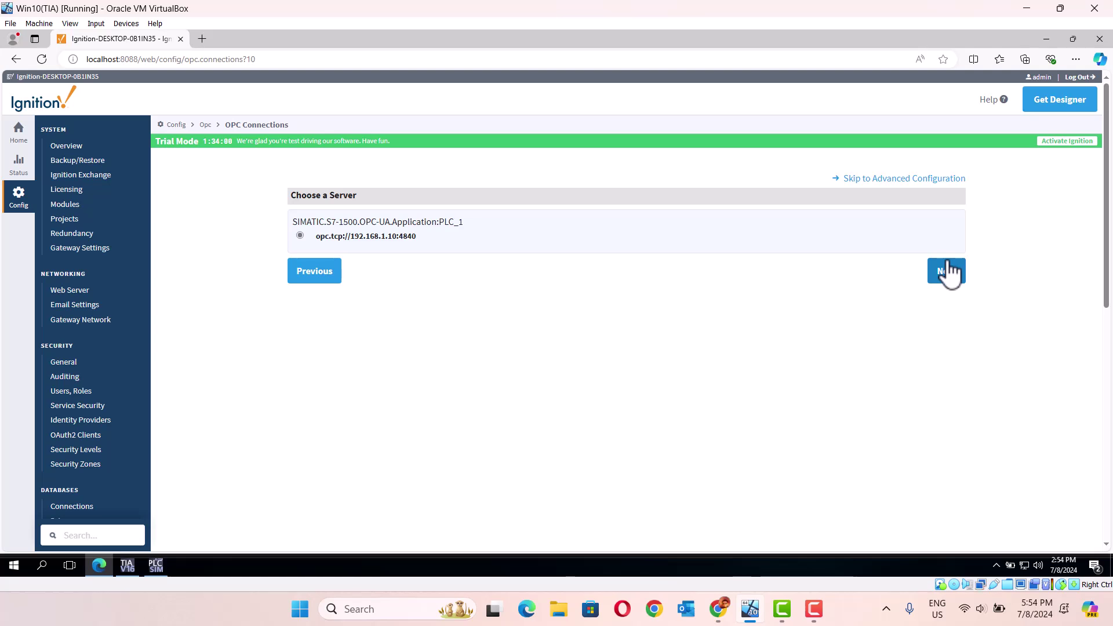
{"action": "left_click", "coordinate": [949, 268]}
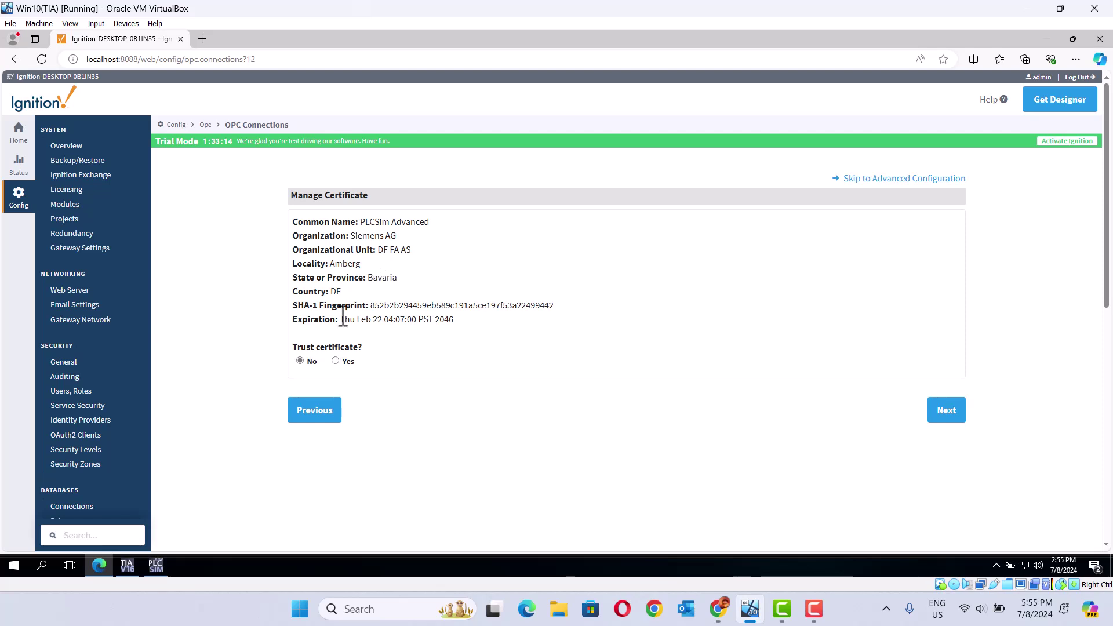
{"action": "left_click", "coordinate": [948, 419]}
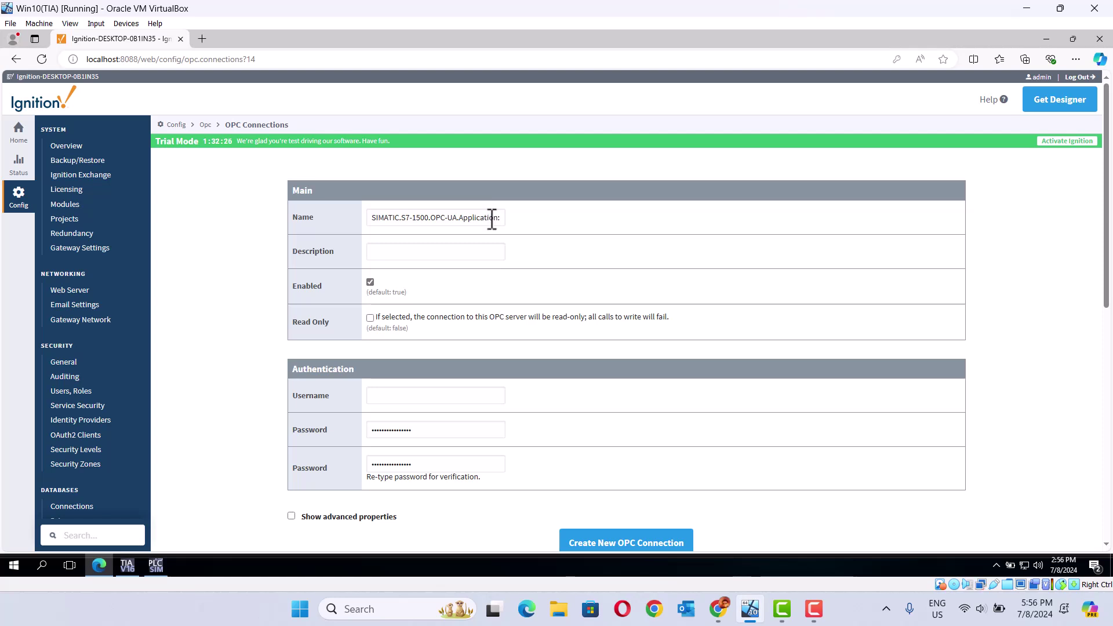
Name the connection "s7-1500 OPCUA" and create it.
{"action": "left_click", "coordinate": [492, 219]}
{"action": "key", "text": "BackSpace"}
{"action": "key", "text": "BackSpace"}
{"action": "key", "text": "BackSpace"}
{"action": "key", "text": "BackSpace"}
{"action": "key", "text": "BackSpace"}
{"action": "key", "text": "BackSpace"}
{"action": "key", "text": "BackSpace"}
{"action": "key", "text": "BackSpace"}
{"action": "key", "text": "BackSpace"}
{"action": "key", "text": "BackSpace"}
{"action": "key", "text": "BackSpace"}
{"action": "key", "text": "BackSpace"}
{"action": "key", "text": "BackSpace"}
{"action": "key", "text": "BackSpace"}
{"action": "key", "text": "BackSpace"}
{"action": "key", "text": "BackSpace"}
{"action": "key", "text": "BackSpace"}
{"action": "key", "text": "BackSpace"}
{"action": "key", "text": "BackSpace"}
{"action": "key", "text": "BackSpace"}
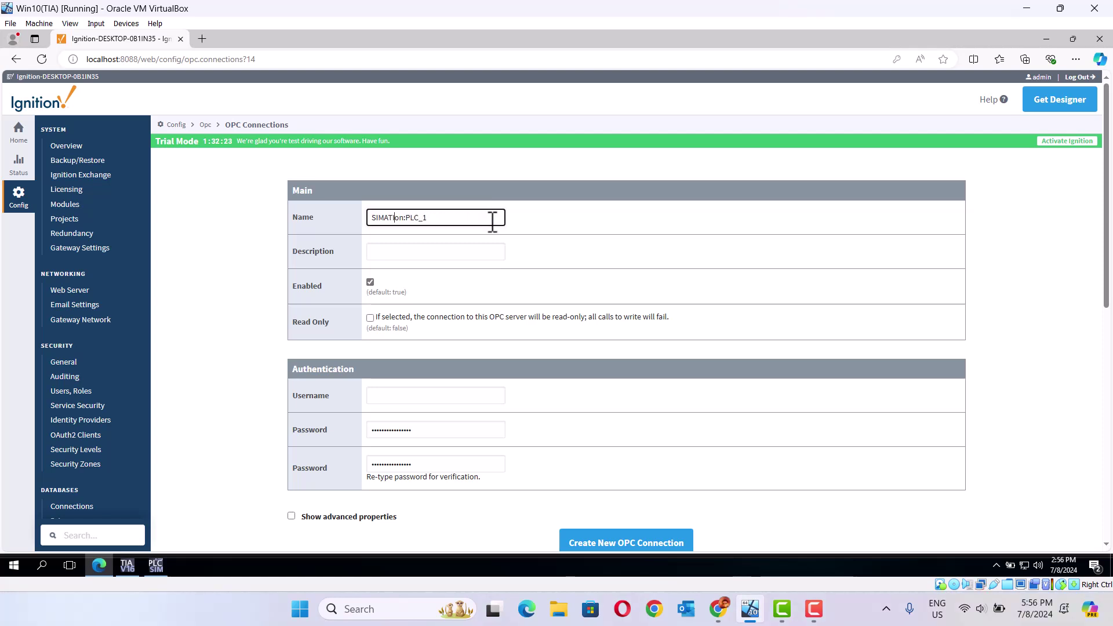
{"action": "left_click", "coordinate": [475, 219]}
{"action": "key", "text": "BackSpace"}
{"action": "key", "text": "BackSpace"}
{"action": "key", "text": "BackSpace"}
{"action": "key", "text": "BackSpace"}
{"action": "key", "text": "BackSpace"}
{"action": "key", "text": "BackSpace"}
{"action": "key", "text": "BackSpace"}
{"action": "key", "text": "BackSpace"}
{"action": "key", "text": "BackSpace"}
{"action": "key", "text": "BackSpace"}
{"action": "key", "text": "BackSpace"}
{"action": "key", "text": "BackSpace"}
{"action": "key", "text": "BackSpace"}
{"action": "key", "text": "BackSpace"}
{"action": "type", "text": "s7-"}
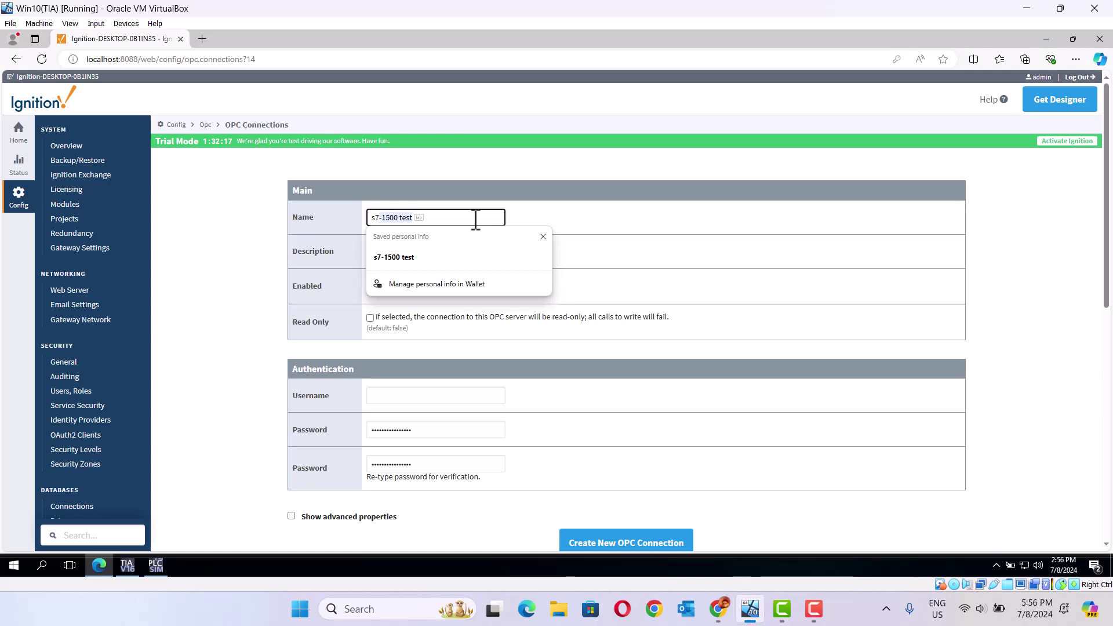
{"action": "type", "text": "1500"}
{"action": "key", "text": "BackSpace"}
{"action": "key", "text": "BackSpace"}
{"action": "type", "text": "o"}
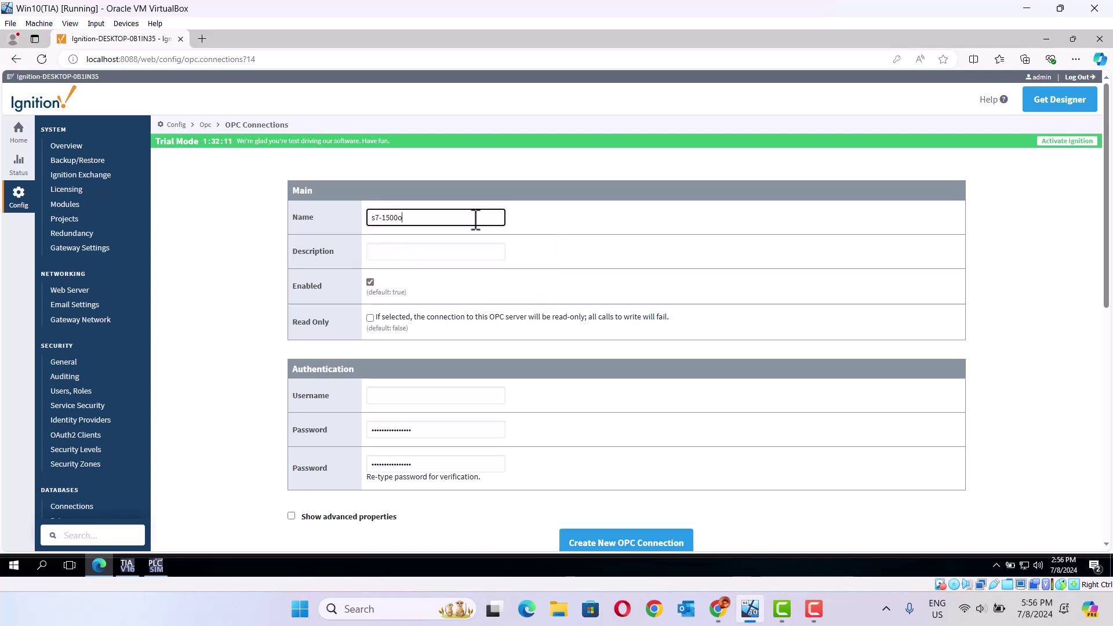
{"action": "key", "text": "BackSpace"}
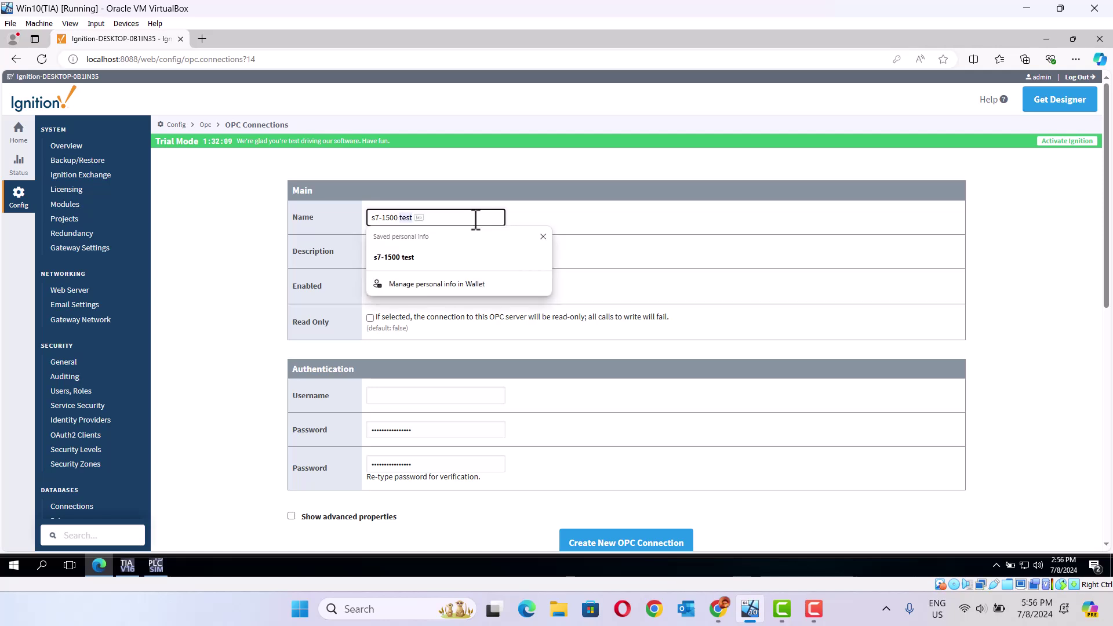
{"action": "type", "text": "OPCUA"}
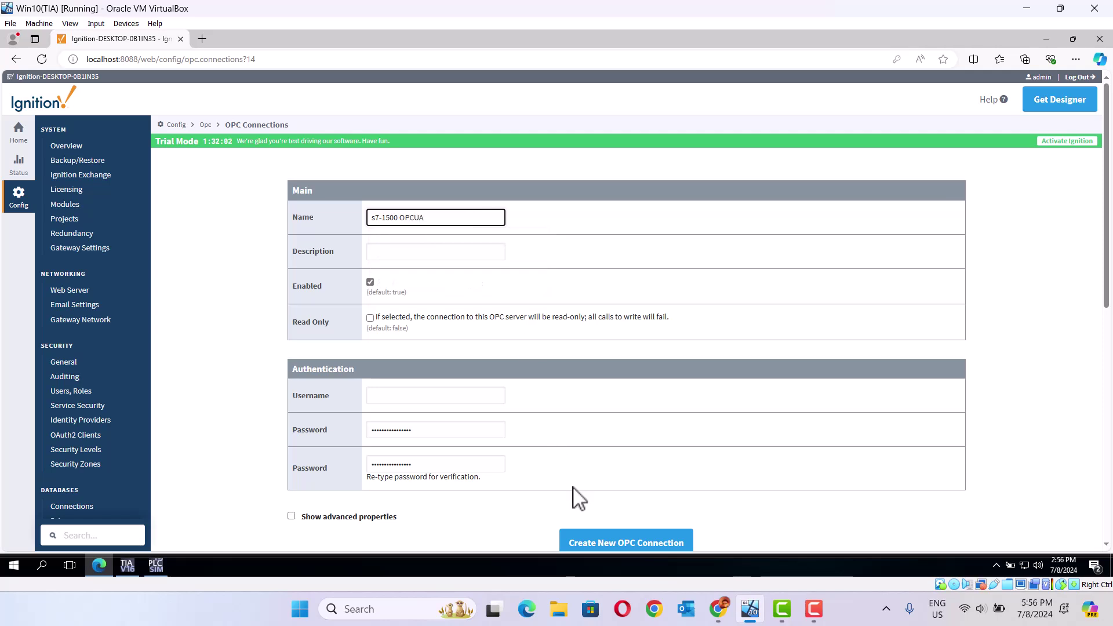
{"action": "left_click", "coordinate": [623, 544]}
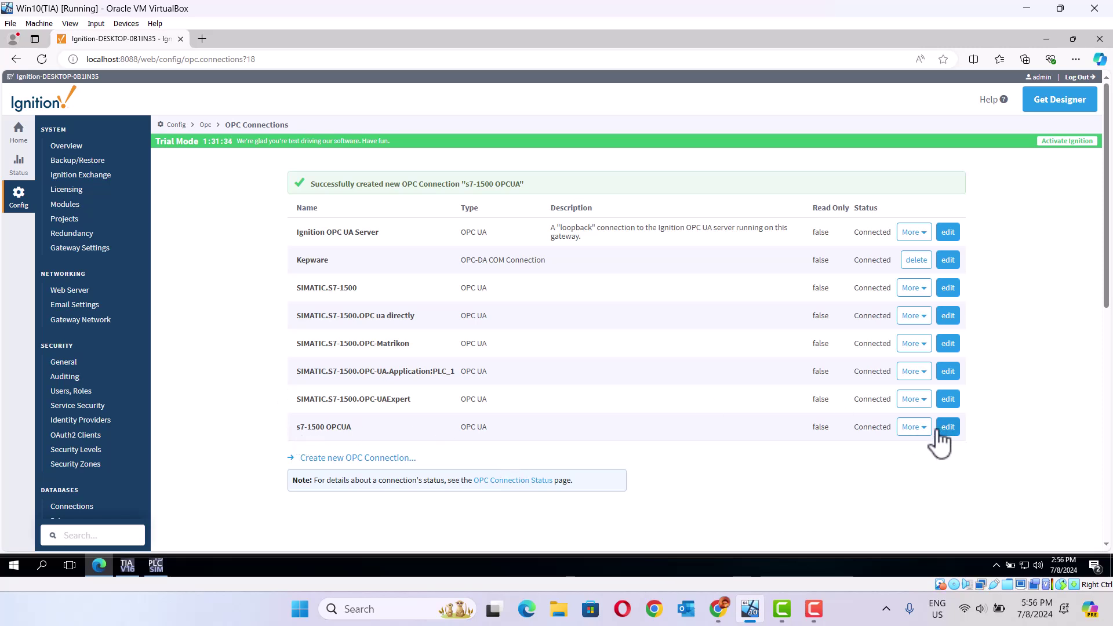
Browse the s7-1500 OPCUA server in the OPC Quick Client down to the tags of PLC_1's global Data_block_1.
{"action": "left_click_drag", "start_coordinate": [1107, 301], "coordinate": [1107, 448]}
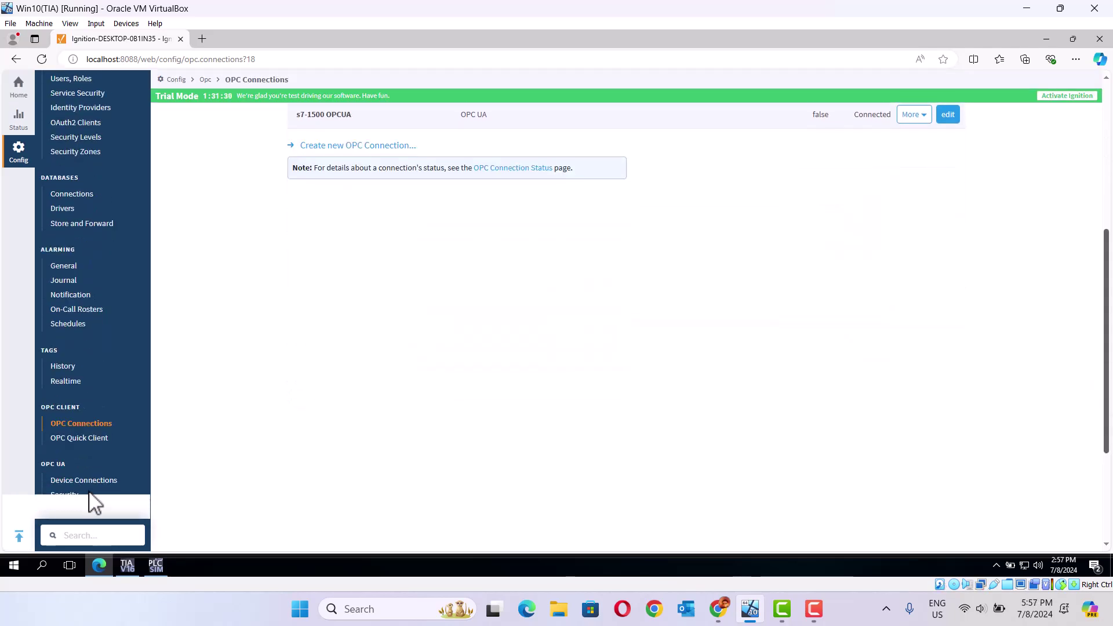
{"action": "left_click", "coordinate": [92, 439]}
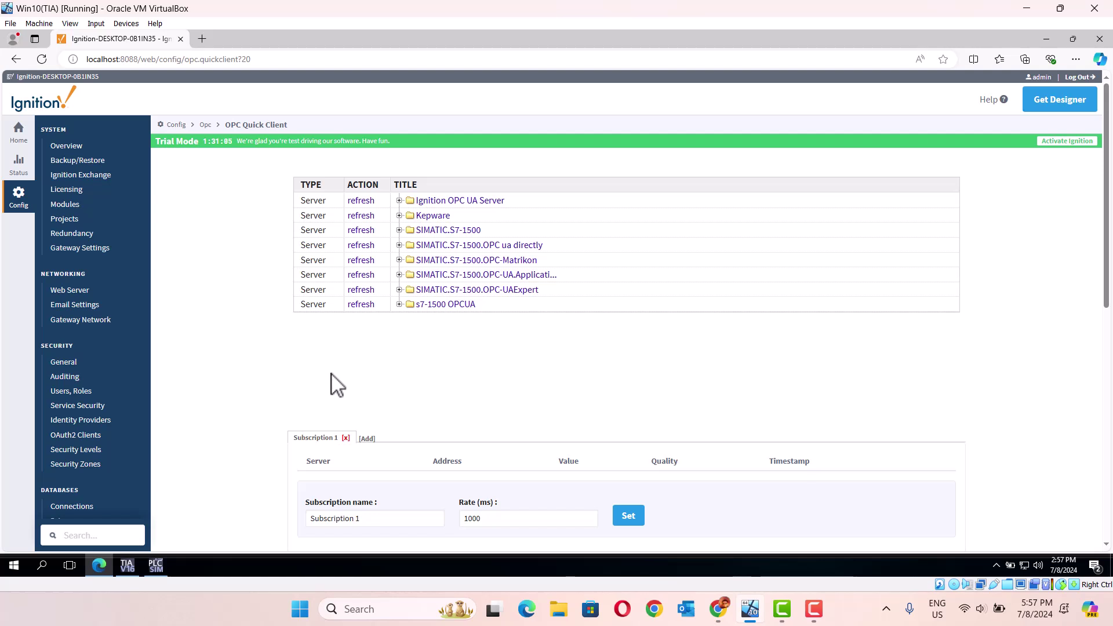
{"action": "left_click", "coordinate": [399, 304]}
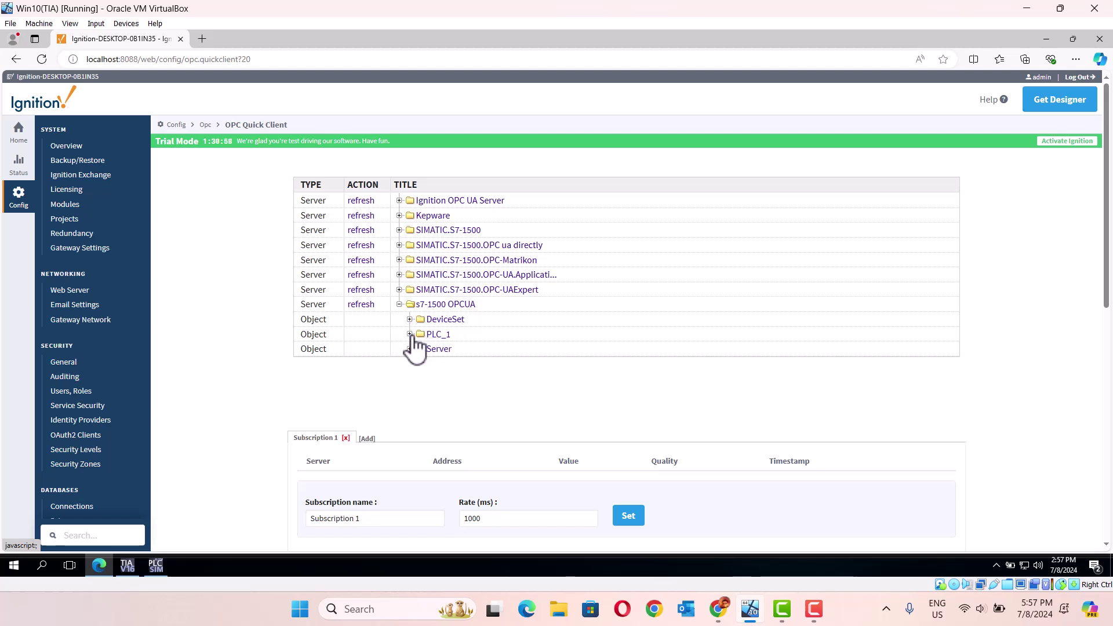
{"action": "left_click", "coordinate": [410, 334]}
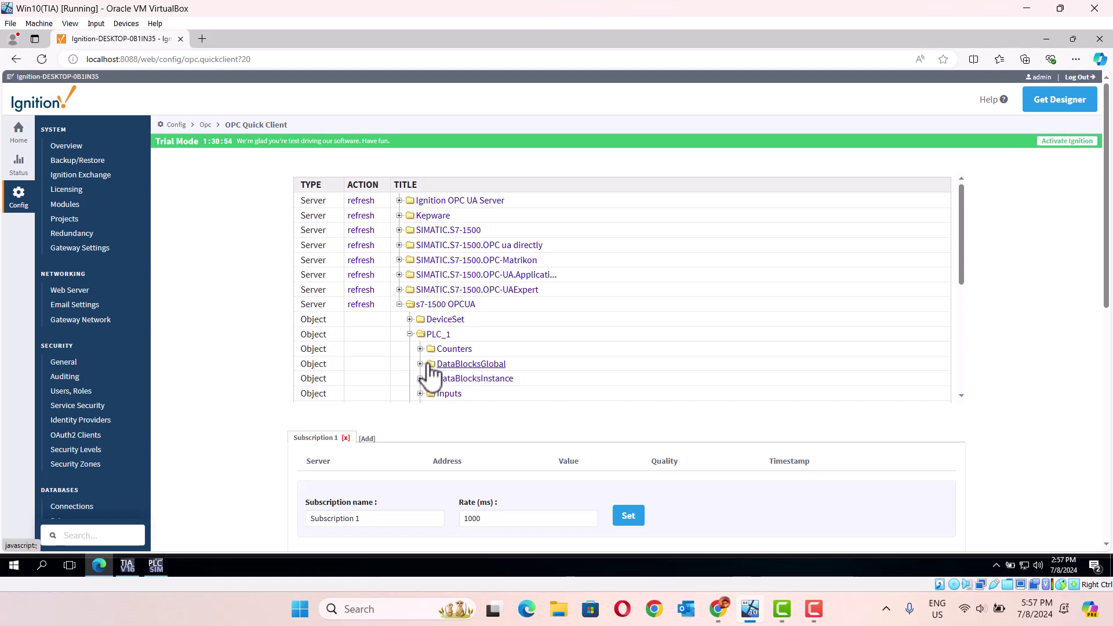
{"action": "left_click", "coordinate": [420, 364]}
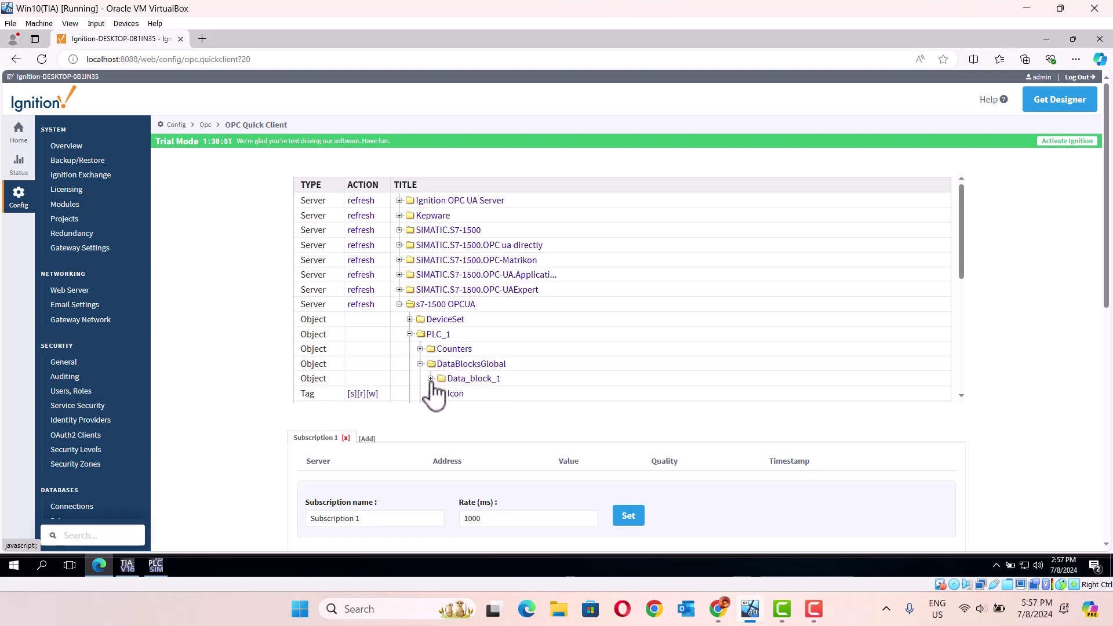
{"action": "left_click", "coordinate": [432, 379]}
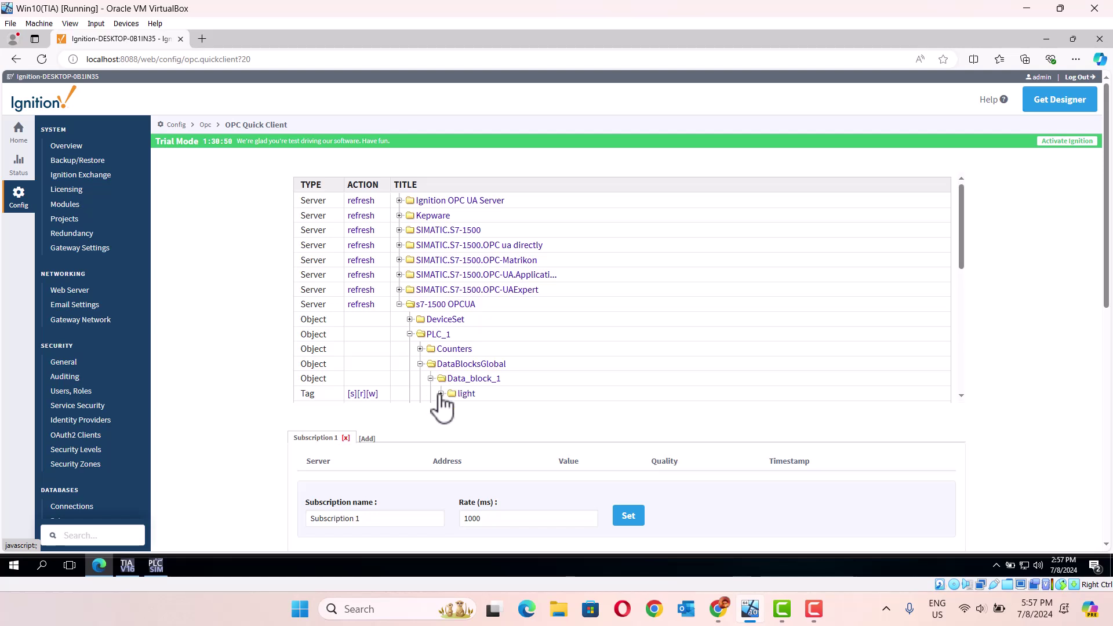
Compare the tags of Data_block_1 in the OPC Quick Client with Network 1 of Main [OB1] in TIA Portal.
{"action": "left_click_drag", "start_coordinate": [962, 249], "coordinate": [961, 288]}
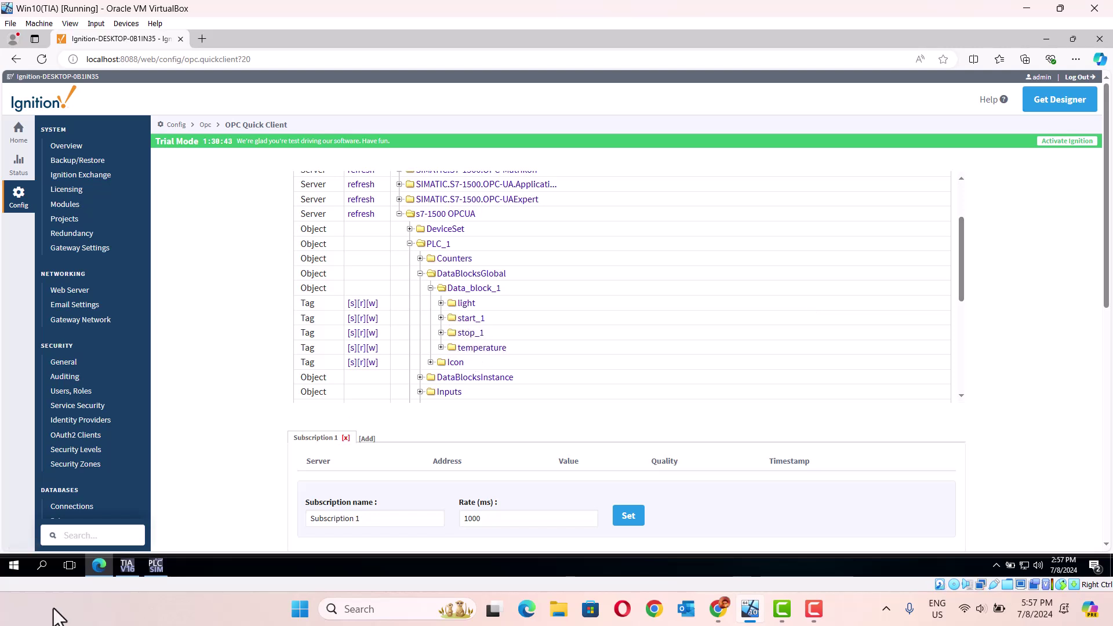
{"action": "left_click", "coordinate": [127, 568]}
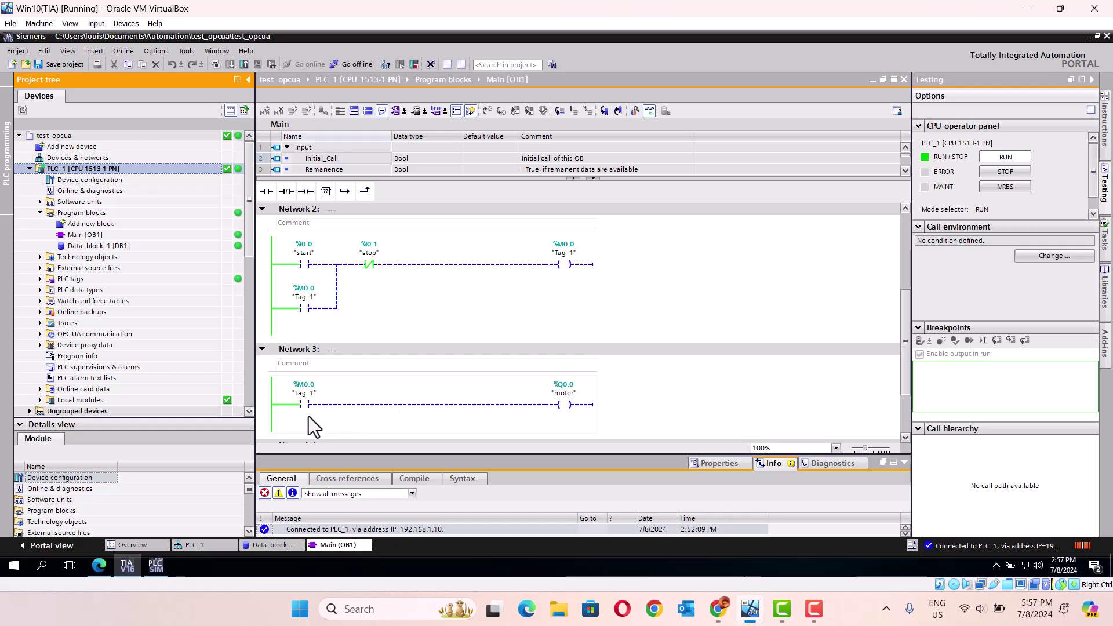
{"action": "scroll", "coordinate": [903, 304], "scroll_direction": "up", "scroll_amount": 4}
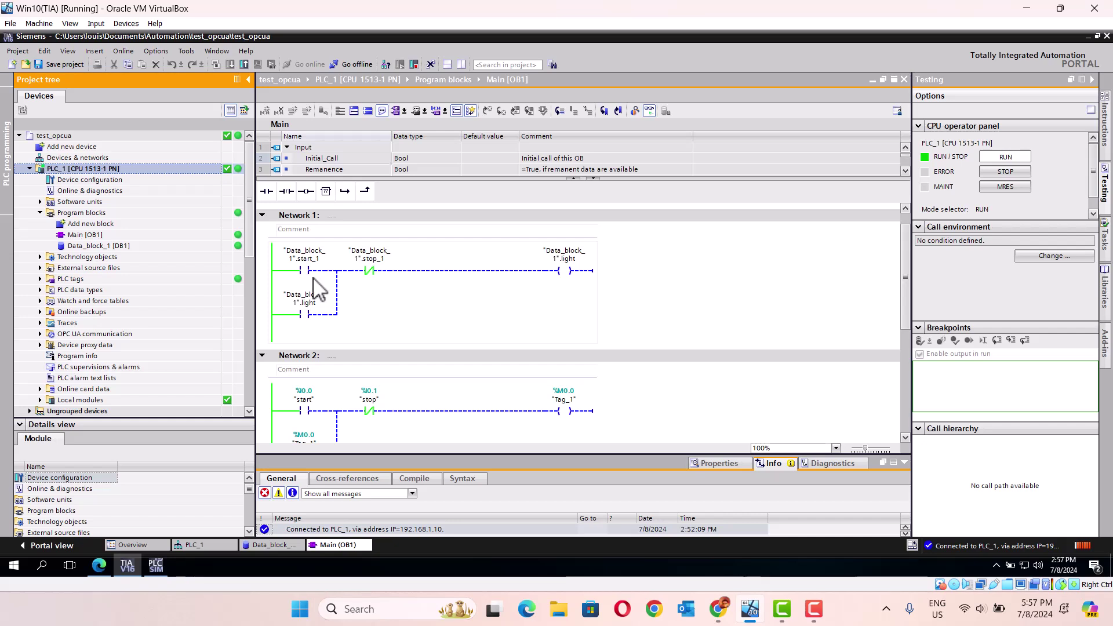
{"action": "left_click", "coordinate": [102, 564]}
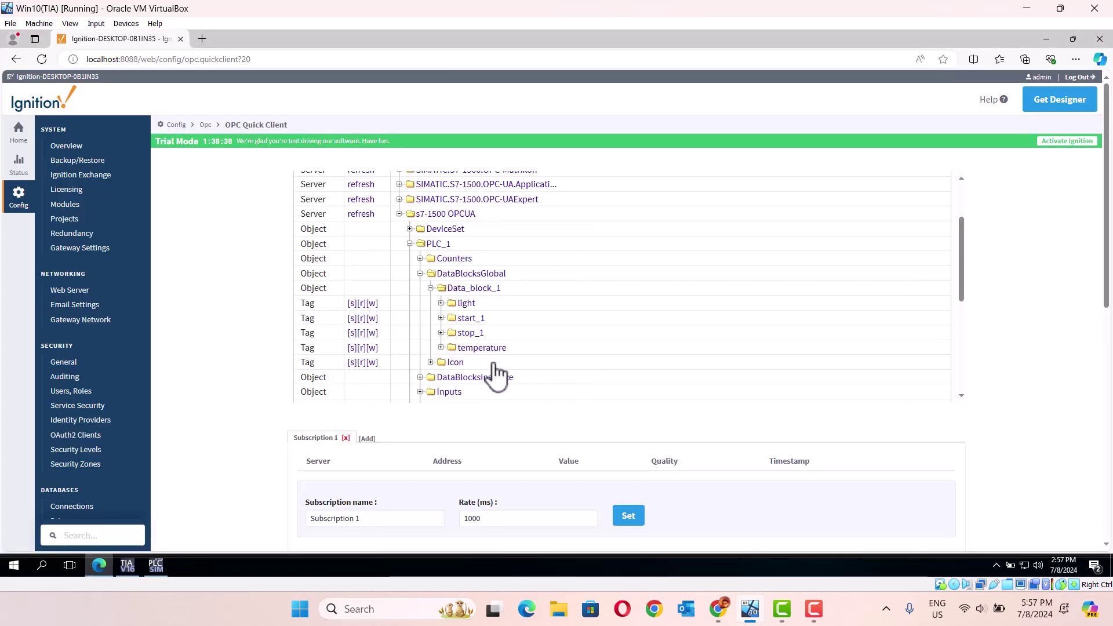
Browse PLC_1's Inputs, Memory and Outputs tags in the OPC Quick Client, checking them against the ladder program in TIA Portal.
{"action": "left_click_drag", "start_coordinate": [960, 277], "coordinate": [959, 318]}
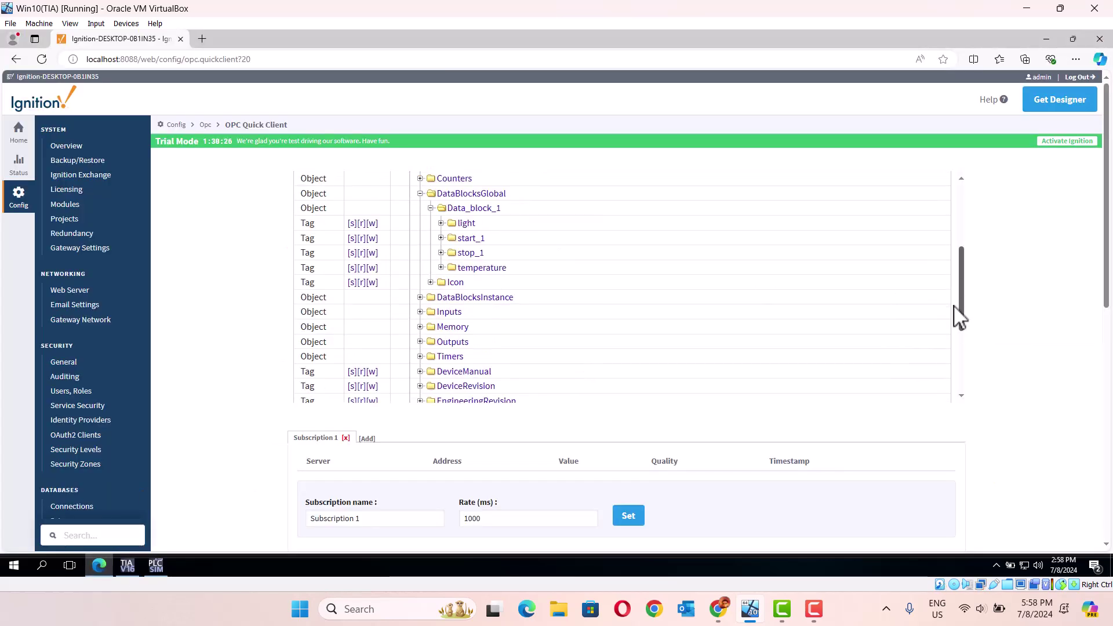
{"action": "left_click", "coordinate": [420, 312]}
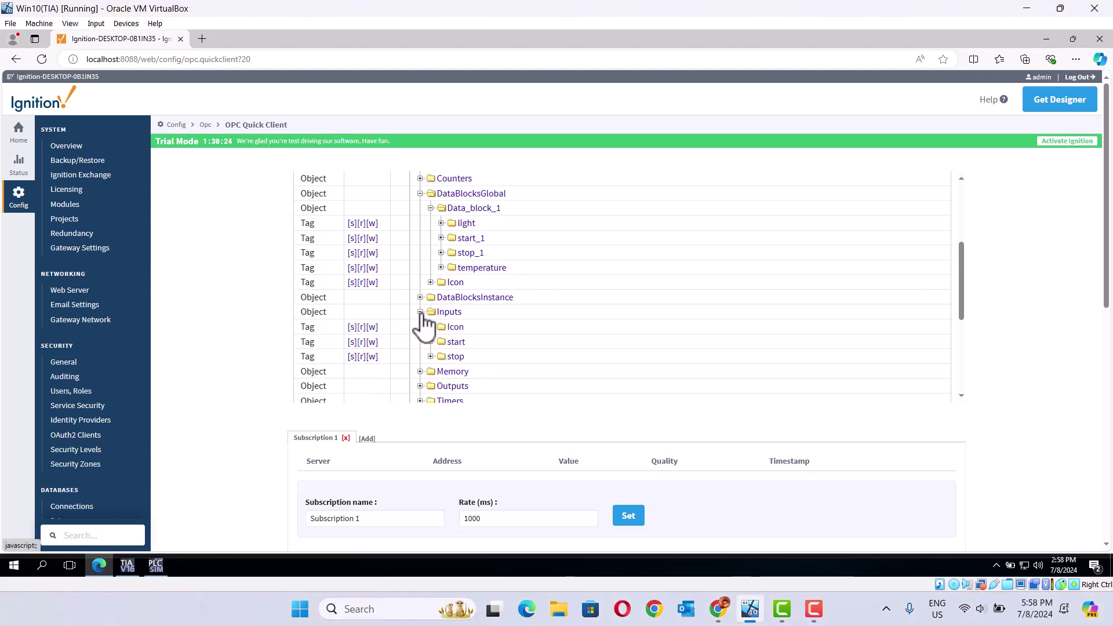
{"action": "left_click", "coordinate": [420, 372]}
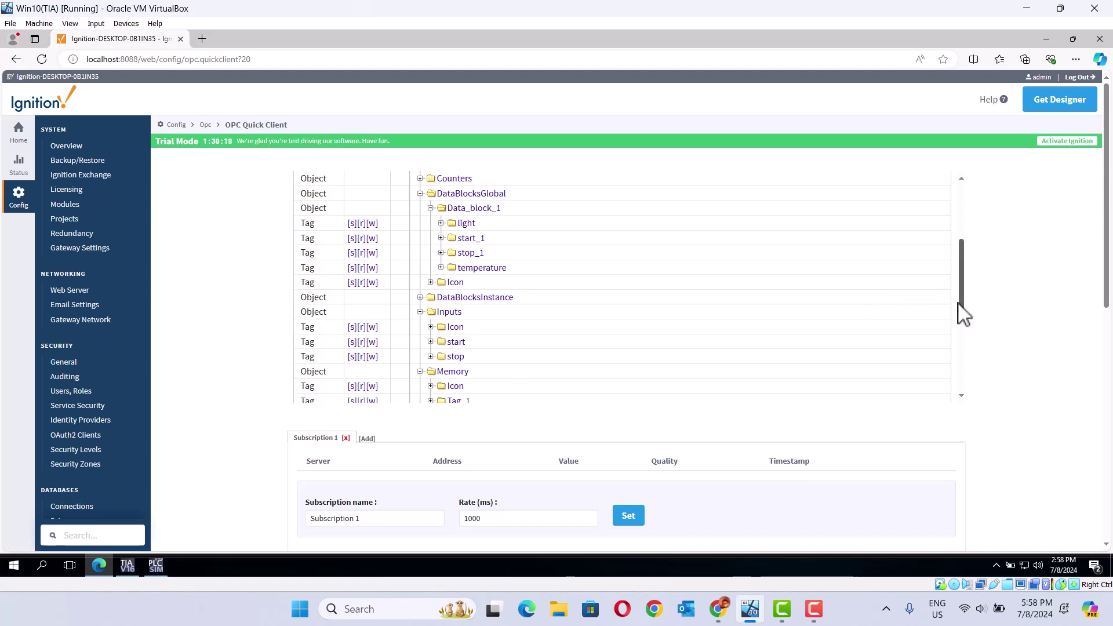
{"action": "left_click_drag", "start_coordinate": [958, 303], "coordinate": [960, 341]}
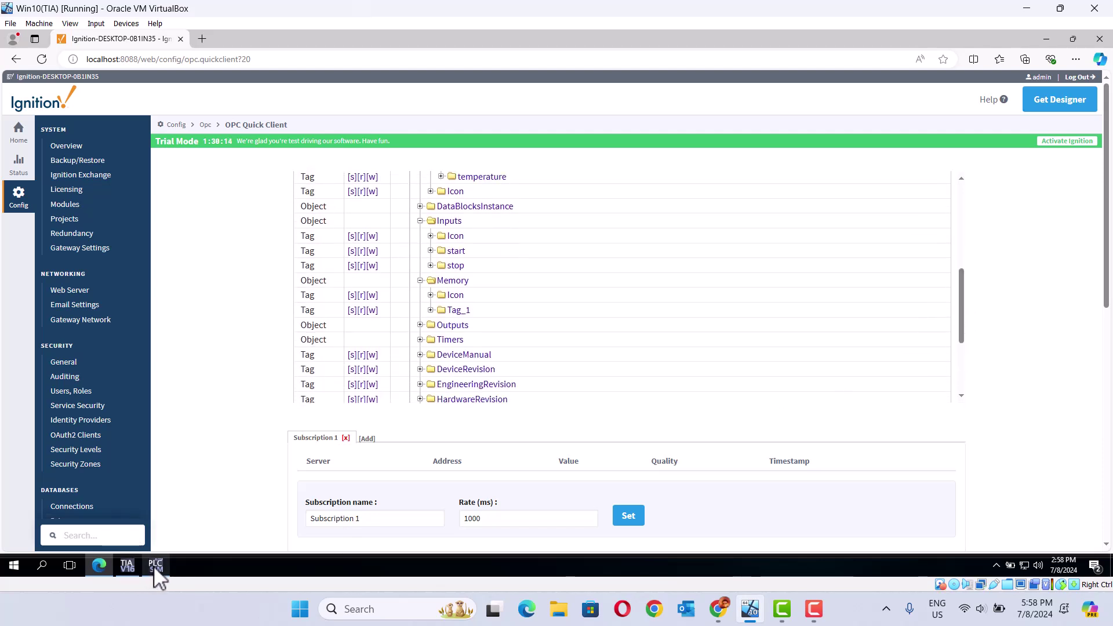
{"action": "left_click", "coordinate": [132, 568]}
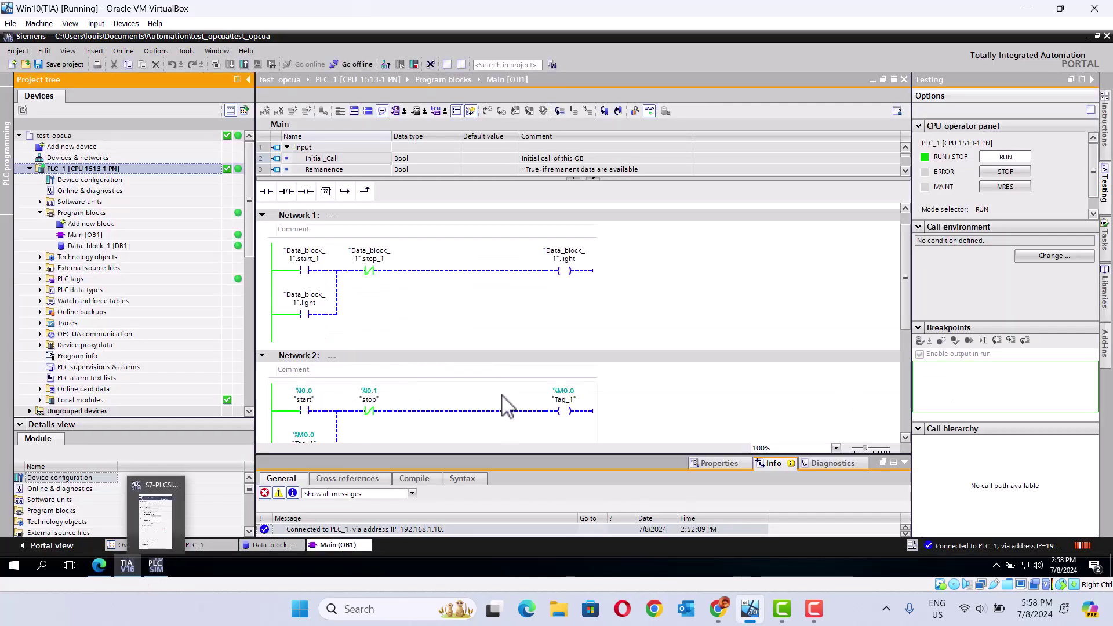
{"action": "left_click", "coordinate": [99, 566]}
{"action": "left_click", "coordinate": [420, 325]}
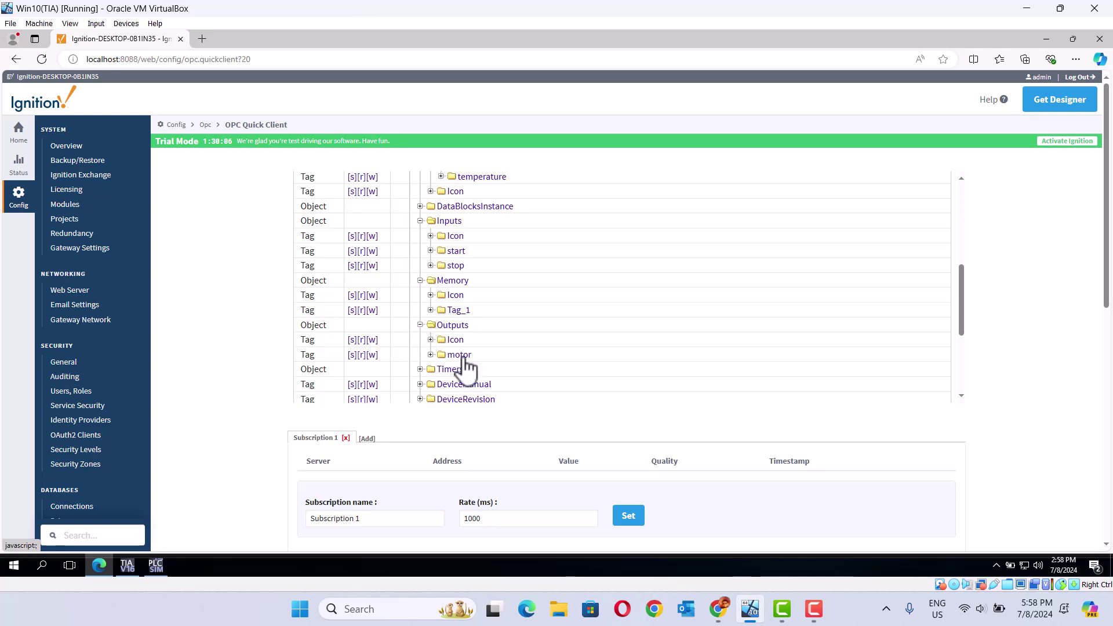
Switch to Ignition Designer from the desktop and create a main Vision window named opcua.
{"action": "left_click", "coordinate": [1046, 39]}
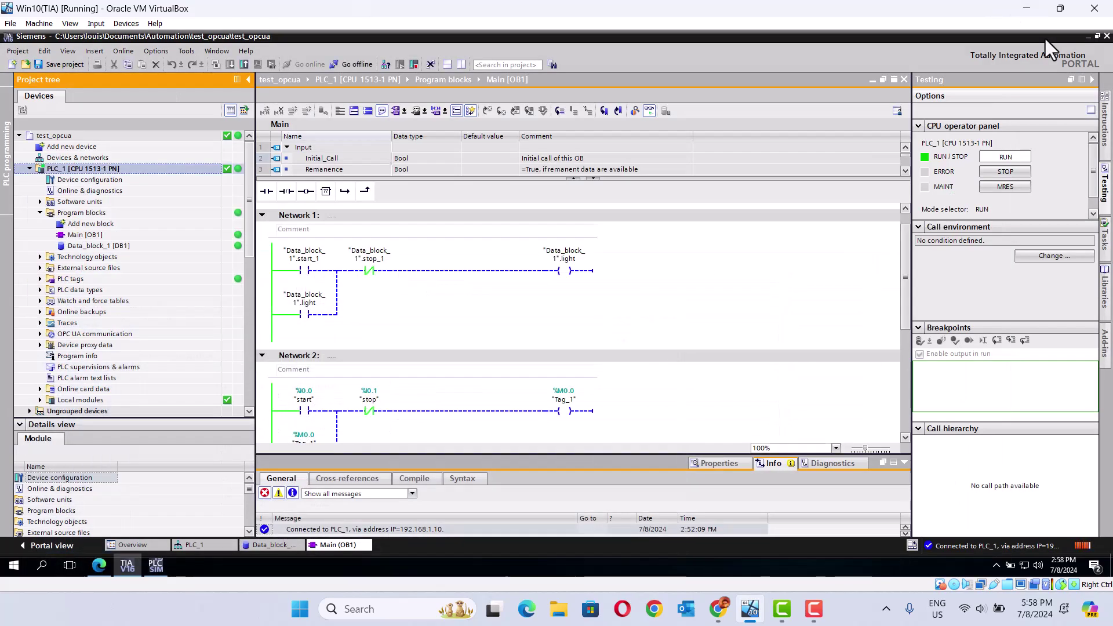
{"action": "left_click", "coordinate": [1087, 36]}
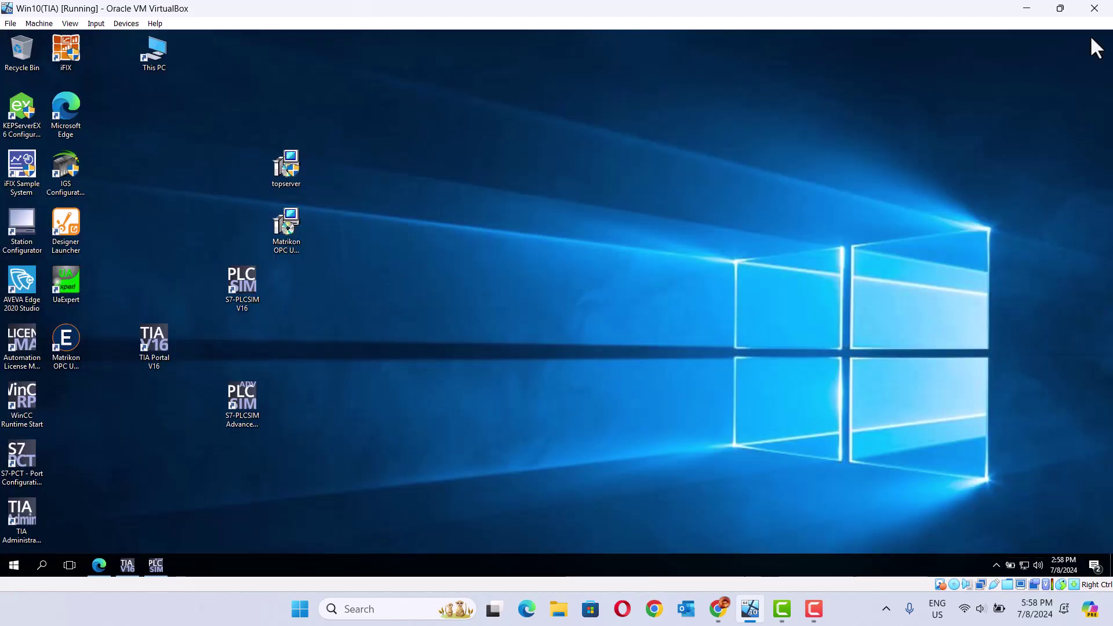
{"action": "double_click", "coordinate": [58, 228]}
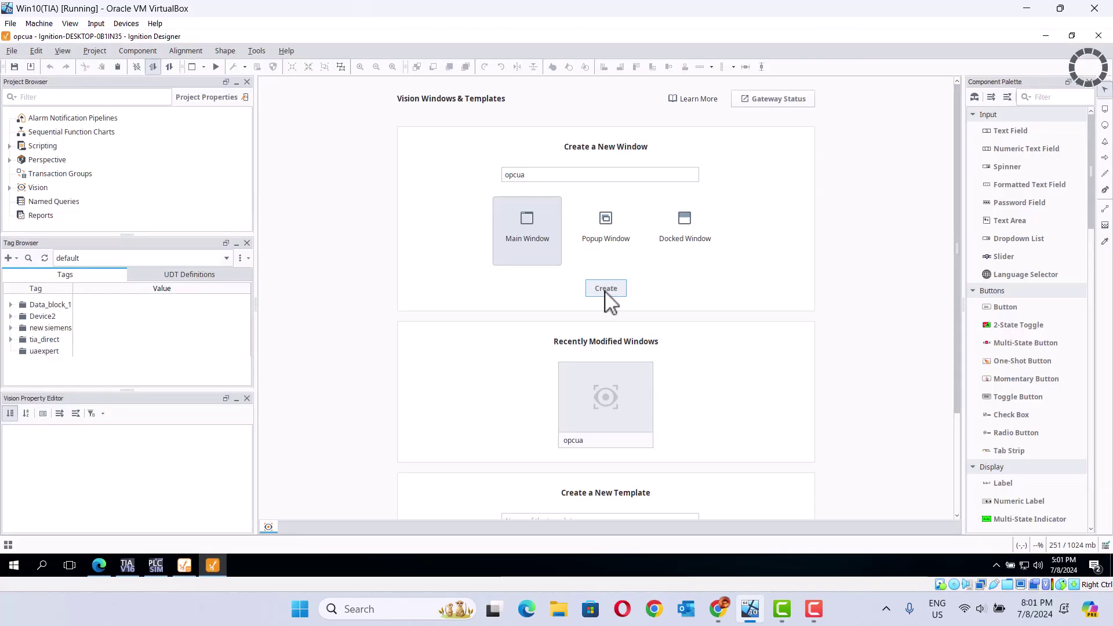
{"action": "left_click", "coordinate": [606, 288]}
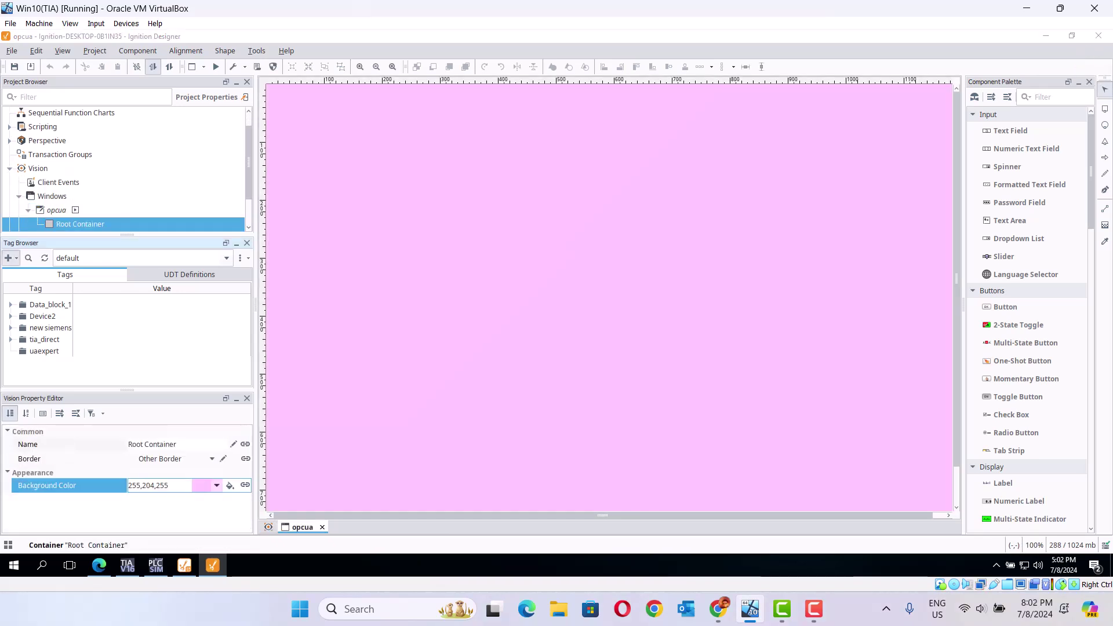
Open the Connected Devices tag import for the default provider, and reset the expired trial on the Ignition gateway page.
{"action": "left_click", "coordinate": [8, 258]}
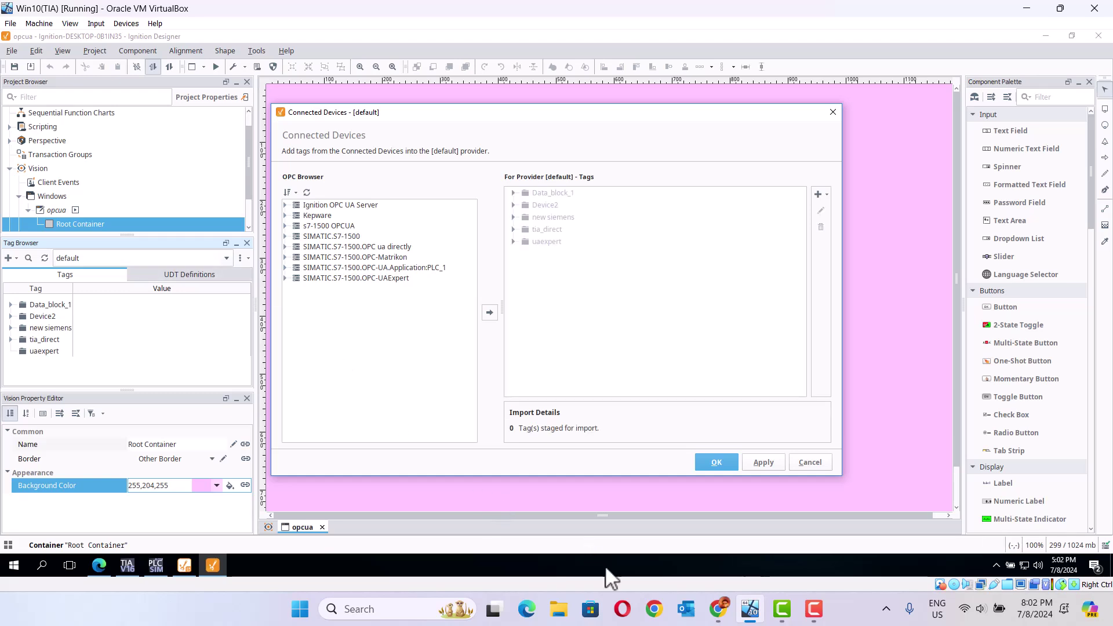
{"action": "left_click", "coordinate": [98, 568]}
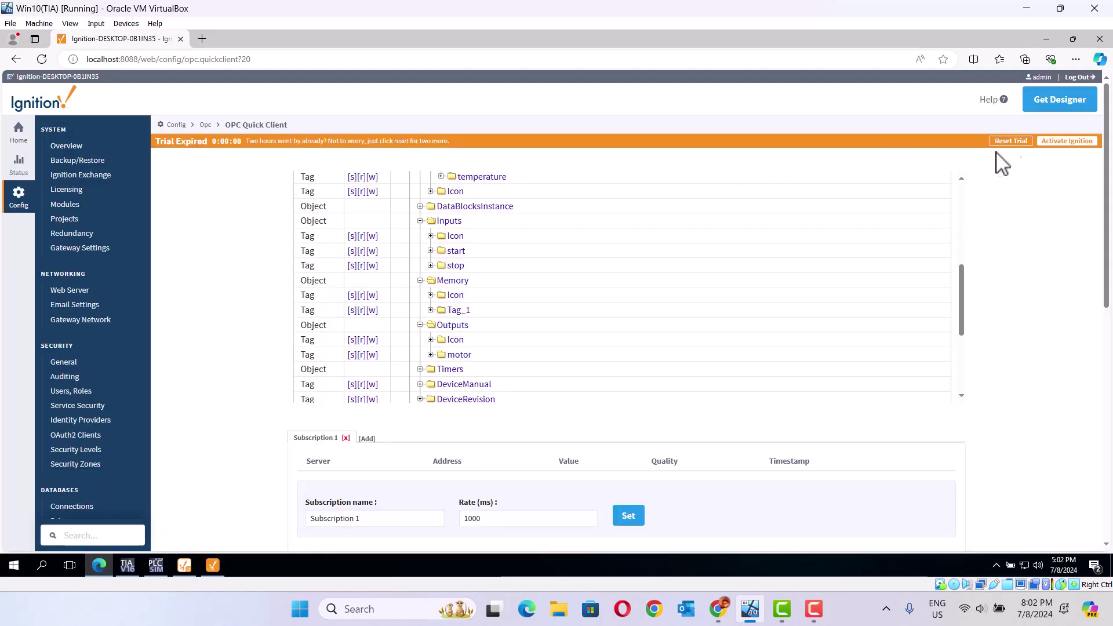
{"action": "left_click", "coordinate": [1012, 142]}
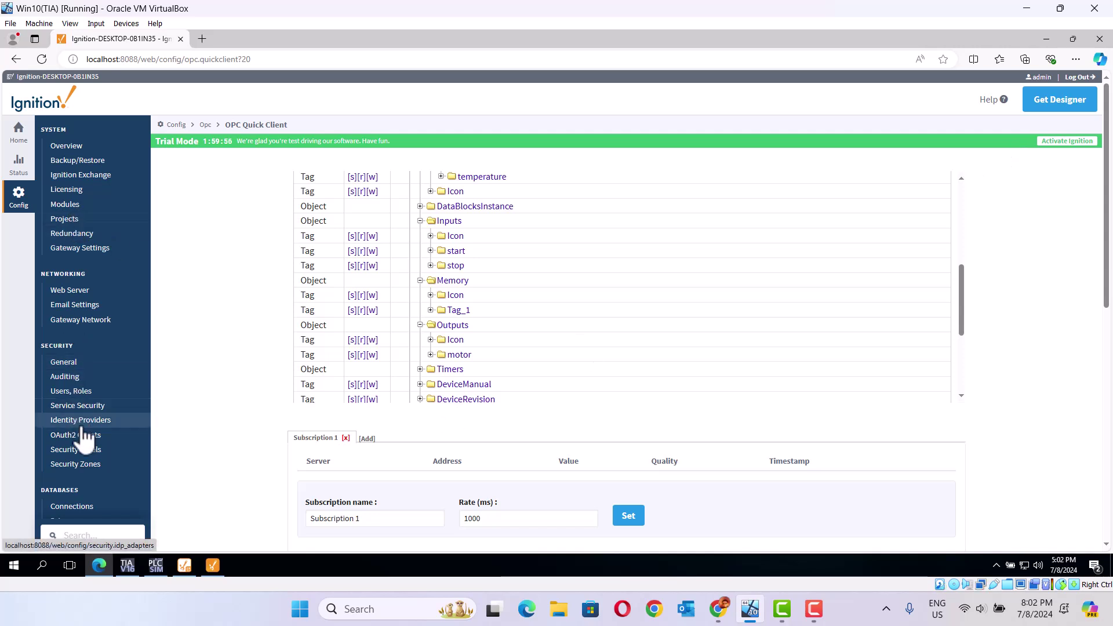
{"action": "left_click_drag", "start_coordinate": [1108, 304], "coordinate": [1111, 452]}
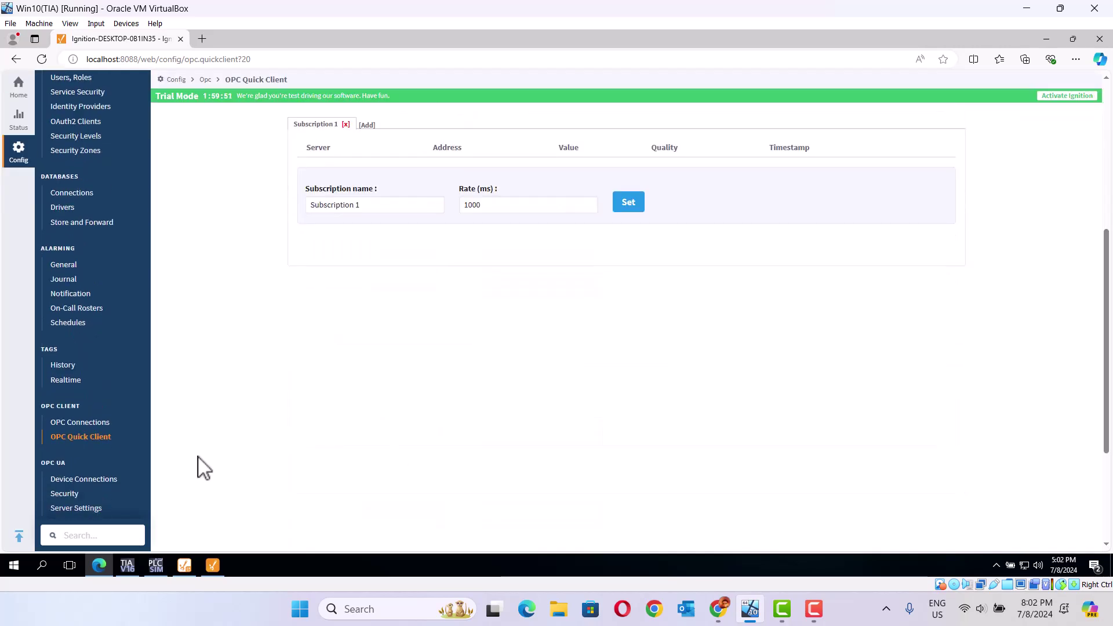
{"action": "left_click", "coordinate": [93, 432]}
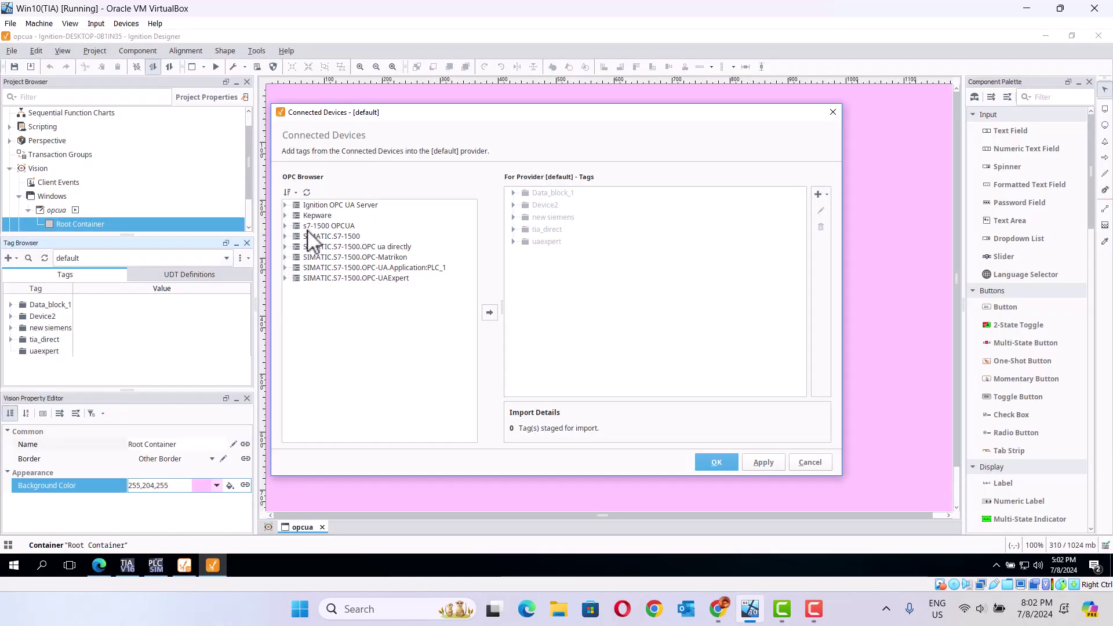
In the Designer's OPC browser, stage Data_block_1 from PLC_1's DataBlocksGlobal on the s7-1500 OPCUA server for import.
{"action": "left_click", "coordinate": [285, 226]}
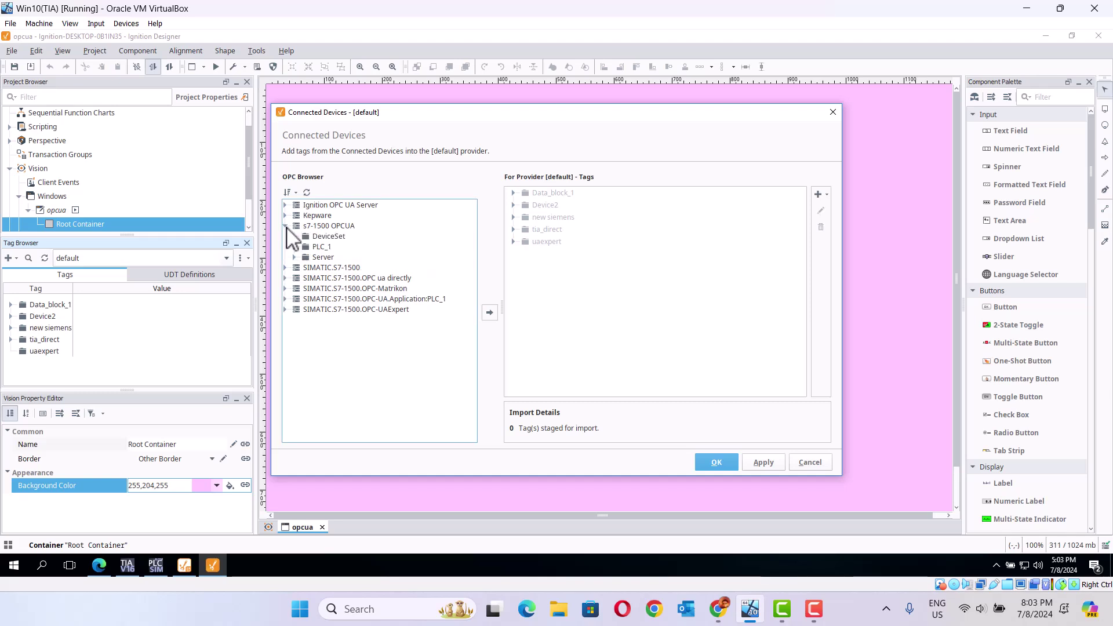
{"action": "left_click", "coordinate": [295, 246]}
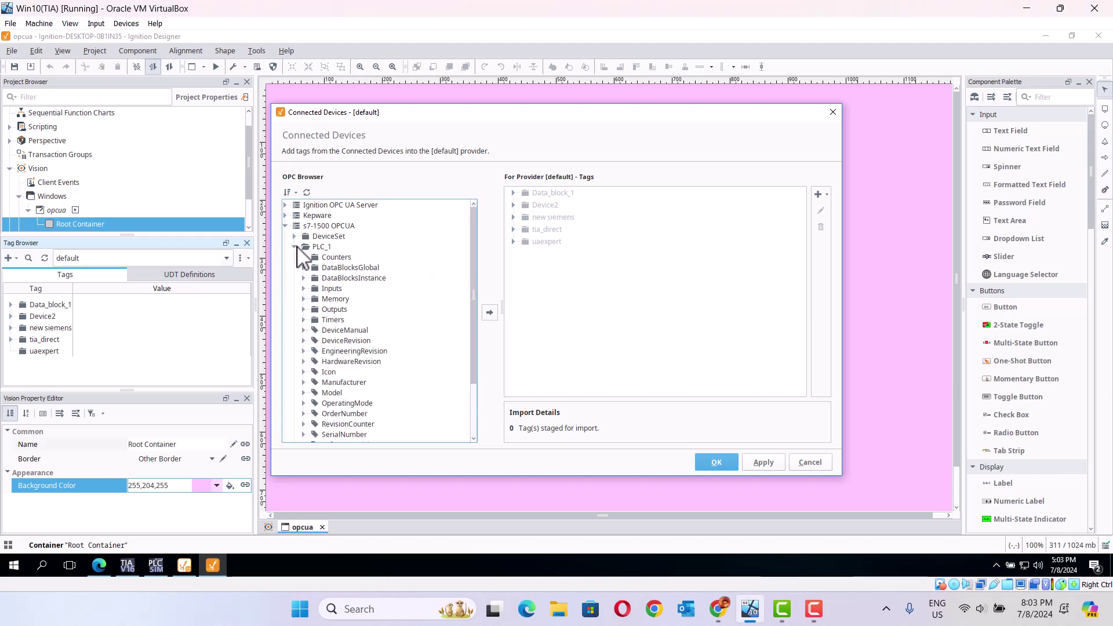
{"action": "mouse_move", "coordinate": [475, 331]}
{"action": "left_mouse_down"}
{"action": "mouse_move", "coordinate": [480, 372]}
{"action": "mouse_move", "coordinate": [476, 336]}
{"action": "left_mouse_up"}
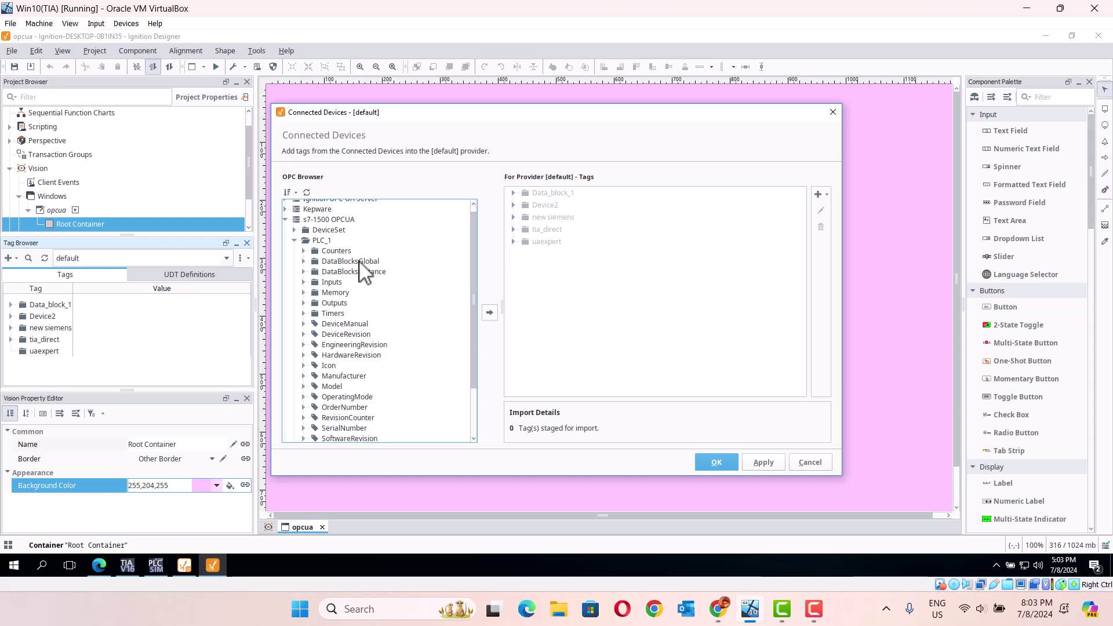
{"action": "left_click", "coordinate": [303, 261]}
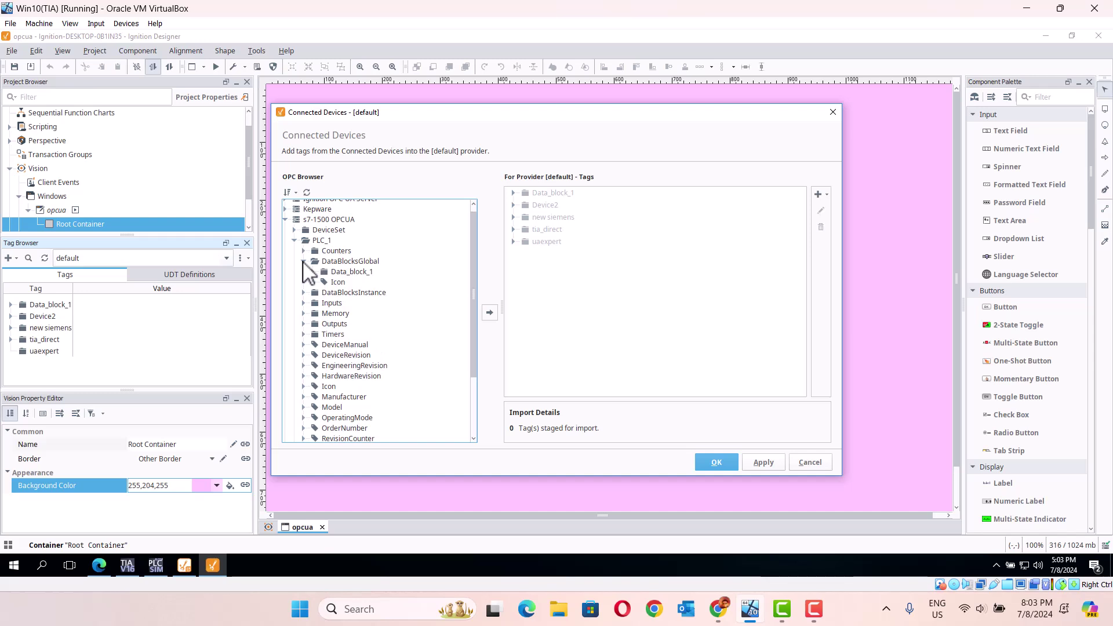
{"action": "left_click", "coordinate": [313, 271]}
{"action": "left_click", "coordinate": [349, 283]}
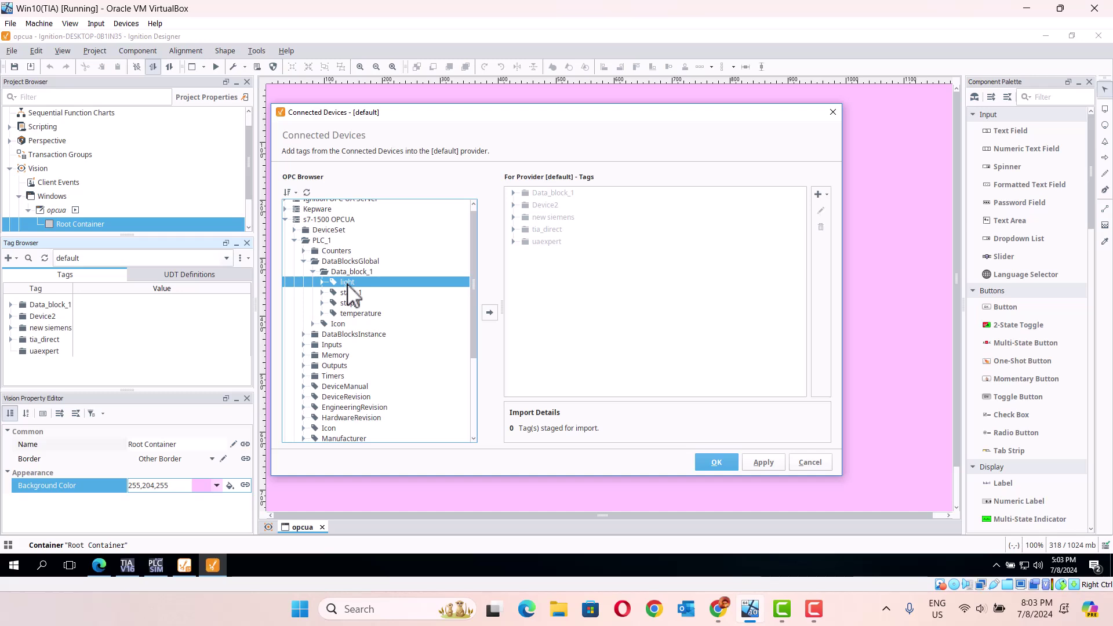
{"action": "left_click_drag", "start_coordinate": [349, 284], "coordinate": [573, 192]}
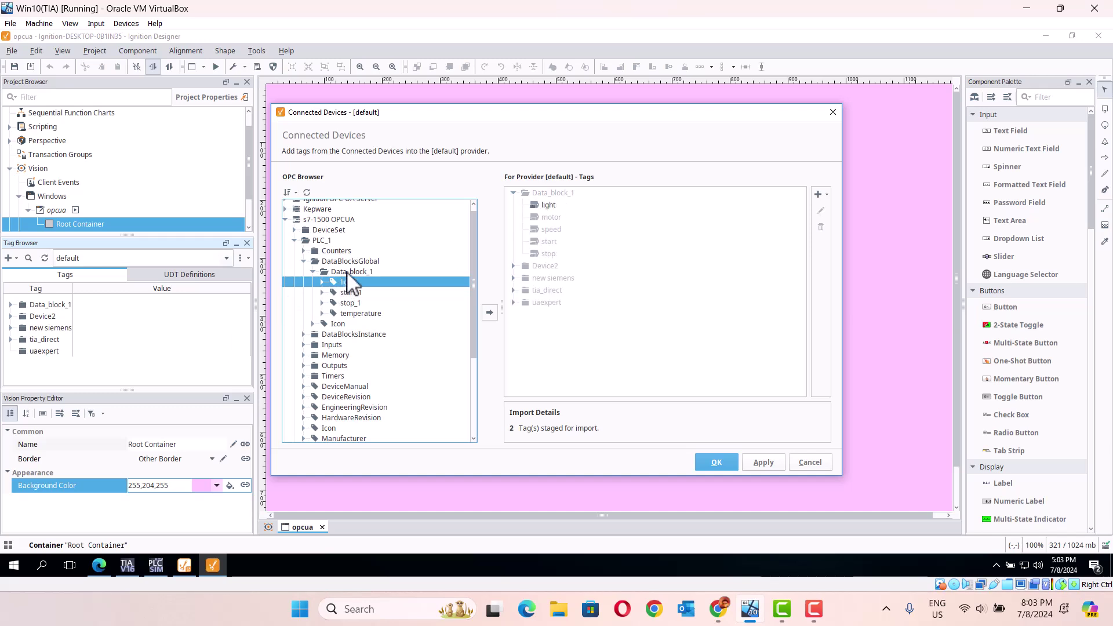
{"action": "left_click", "coordinate": [347, 272]}
{"action": "left_click", "coordinate": [490, 312]}
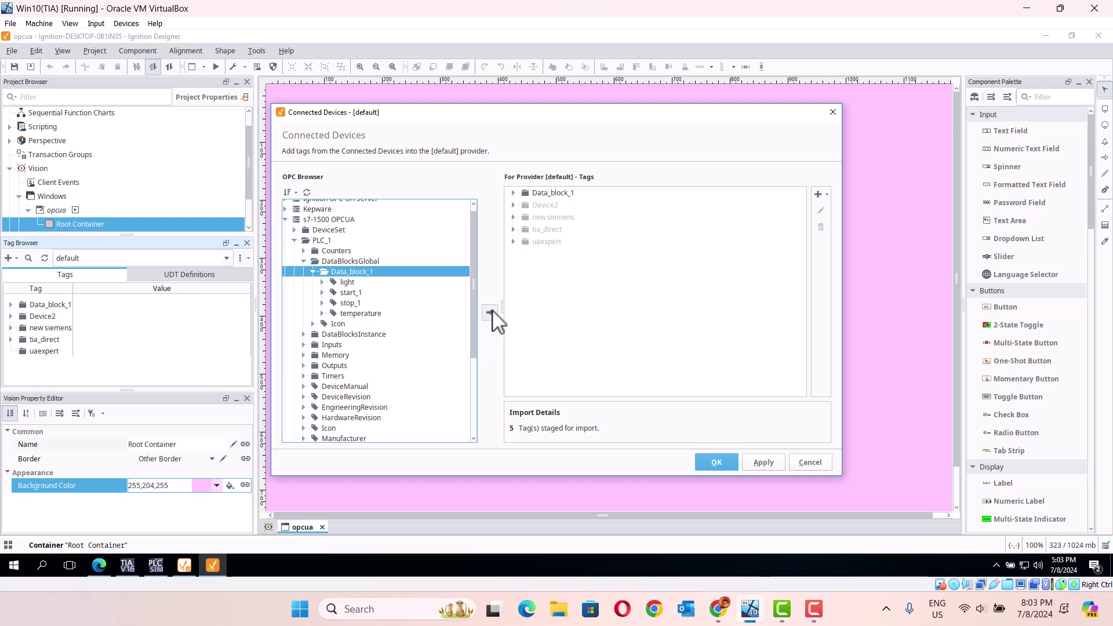
{"action": "left_click", "coordinate": [313, 271]}
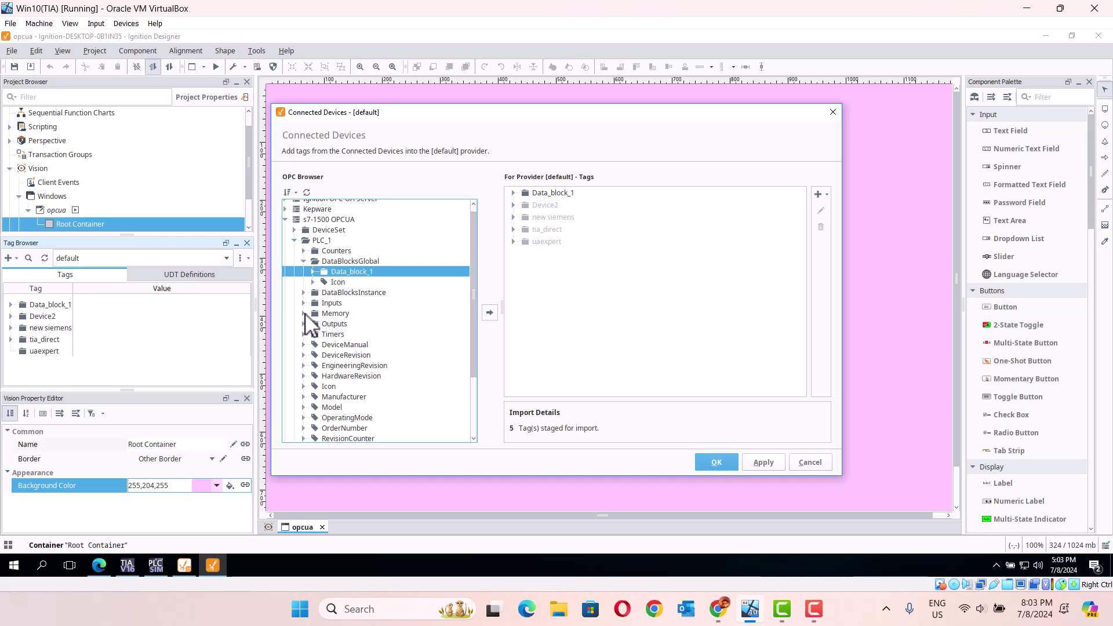
Stage PLC_1's Memory and Inputs folders for import into the default tag provider.
{"action": "left_click", "coordinate": [303, 314]}
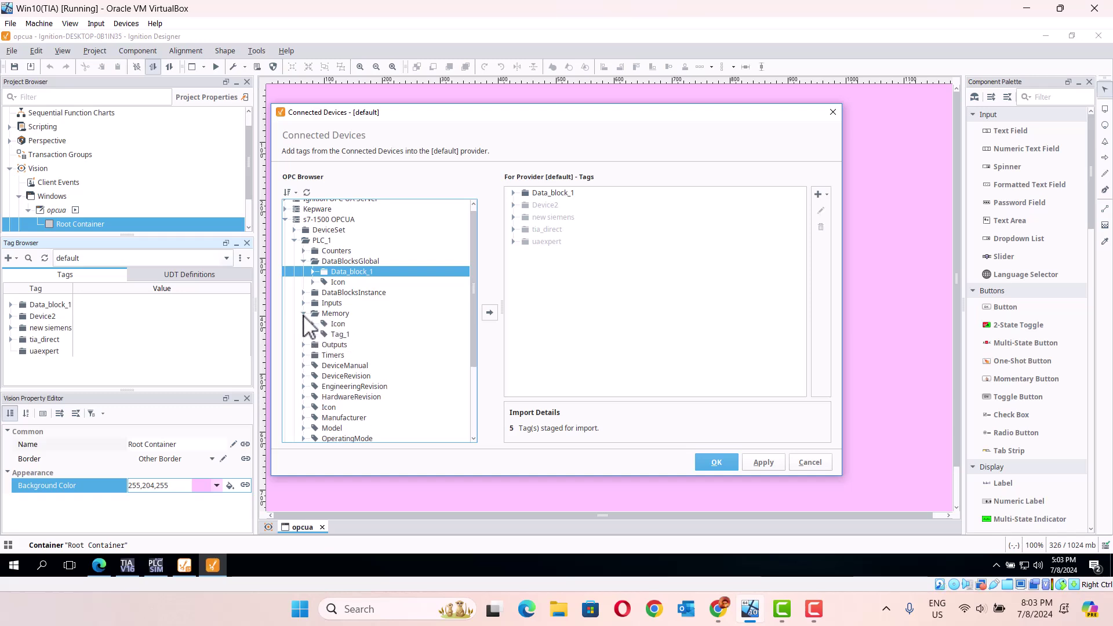
{"action": "left_click", "coordinate": [334, 313]}
{"action": "left_click", "coordinate": [490, 312]}
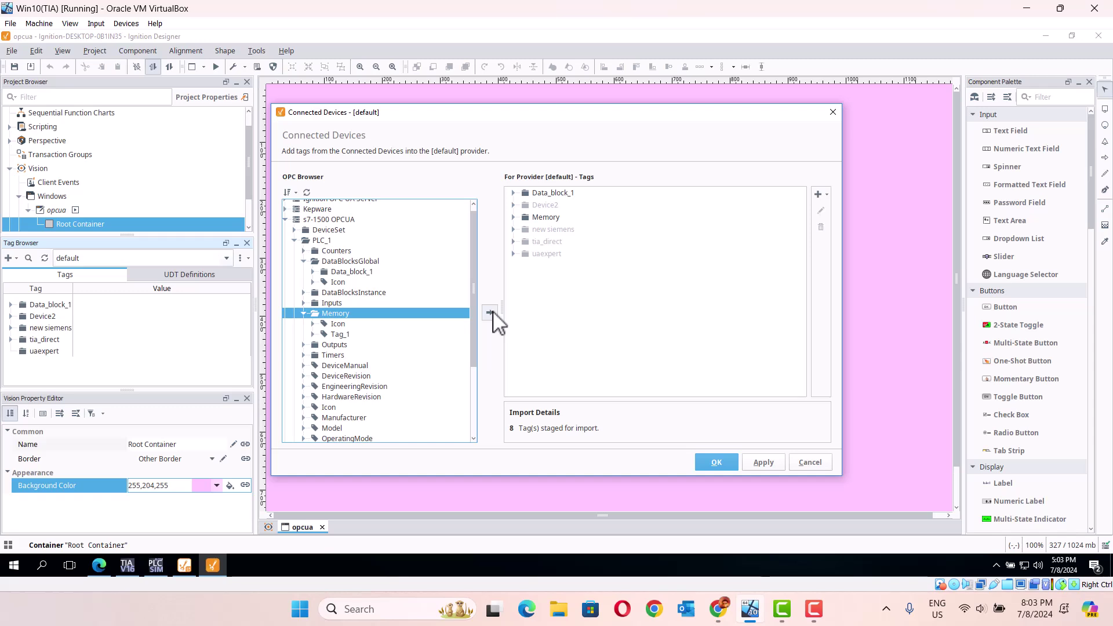
{"action": "left_click", "coordinate": [303, 302]}
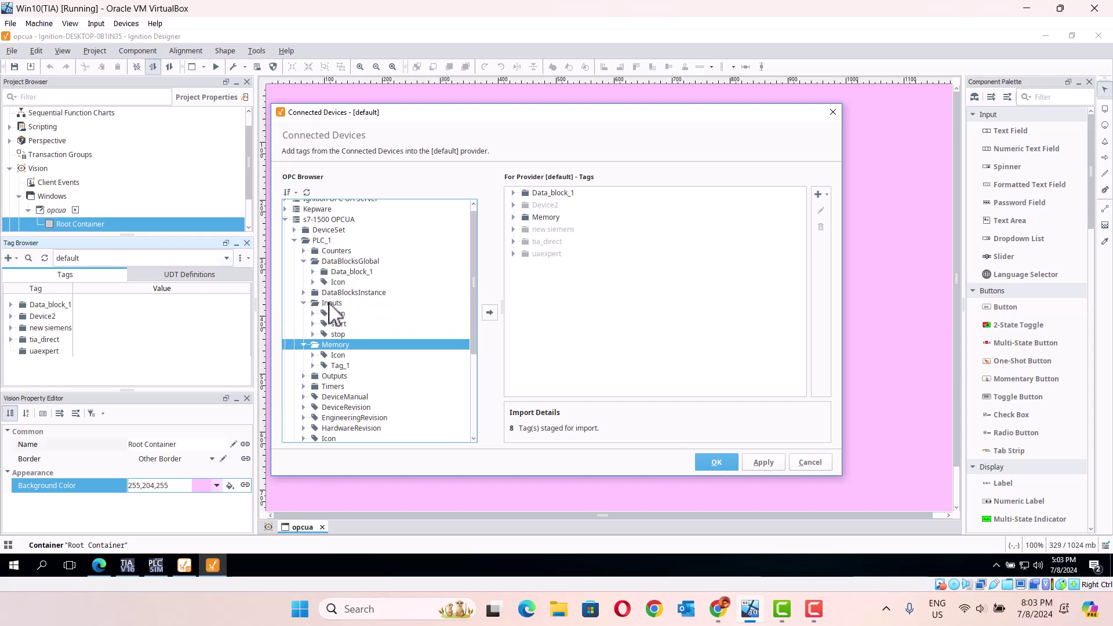
{"action": "left_click", "coordinate": [331, 303]}
{"action": "left_click", "coordinate": [490, 313]}
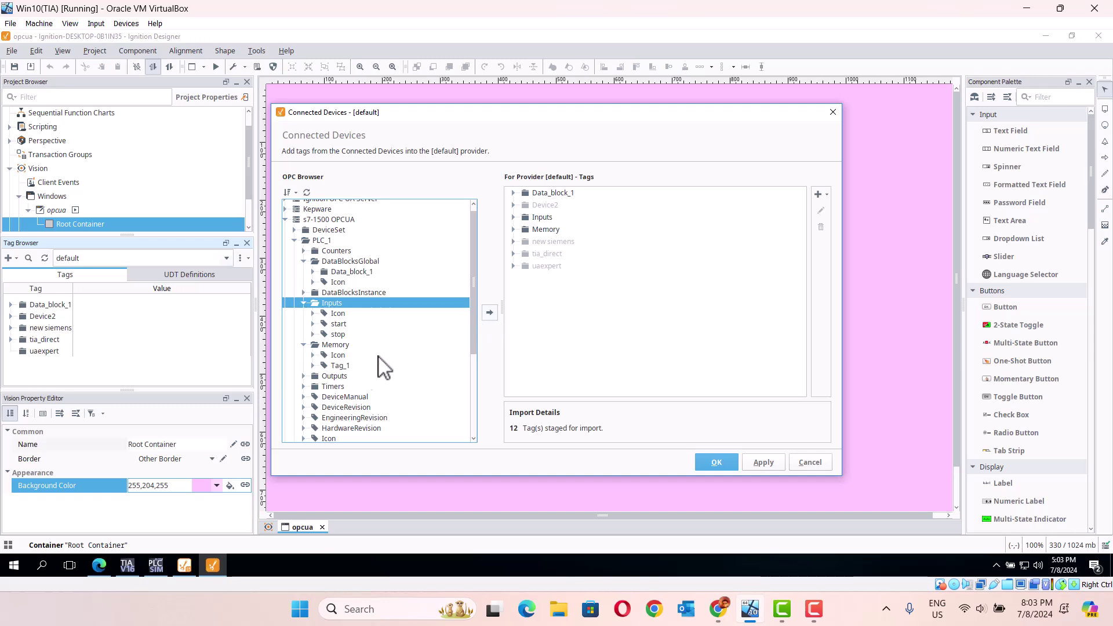
Stage PLC_1's Outputs folder and import all staged tags into the default provider.
{"action": "left_click", "coordinate": [303, 346]}
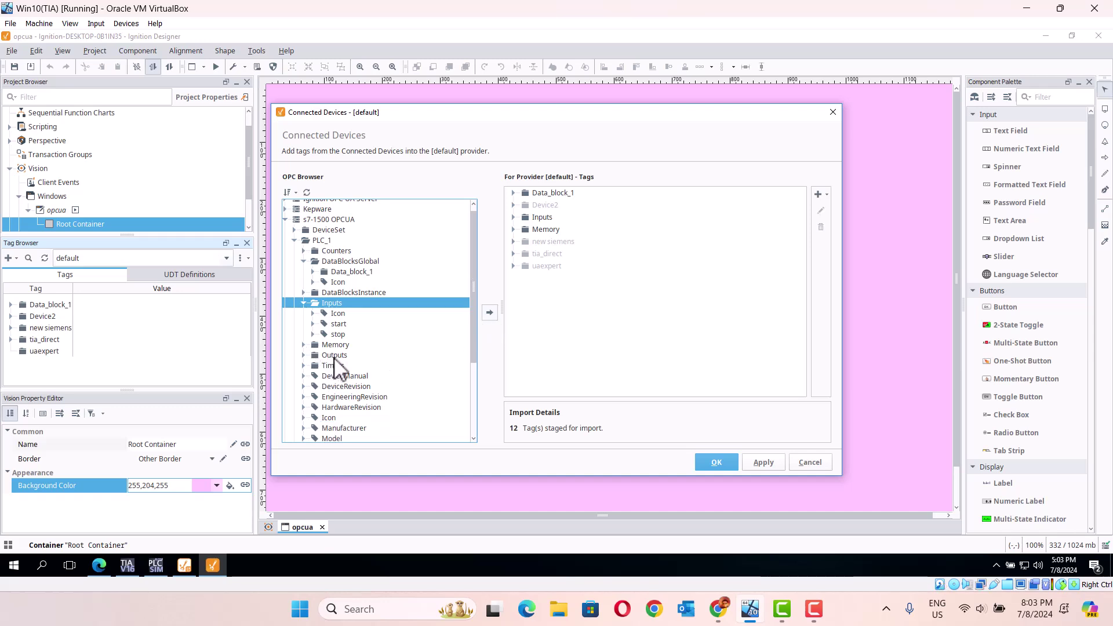
{"action": "left_click", "coordinate": [335, 355]}
{"action": "left_click", "coordinate": [303, 355]}
{"action": "left_click", "coordinate": [304, 355]}
{"action": "left_click", "coordinate": [490, 313]}
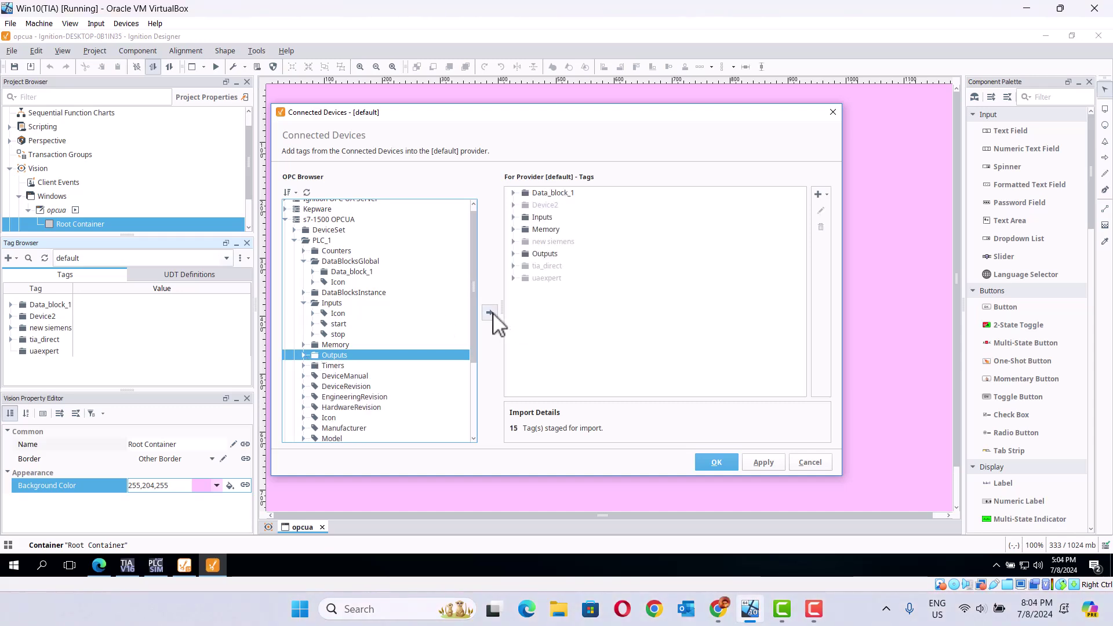
{"action": "left_click", "coordinate": [767, 460]}
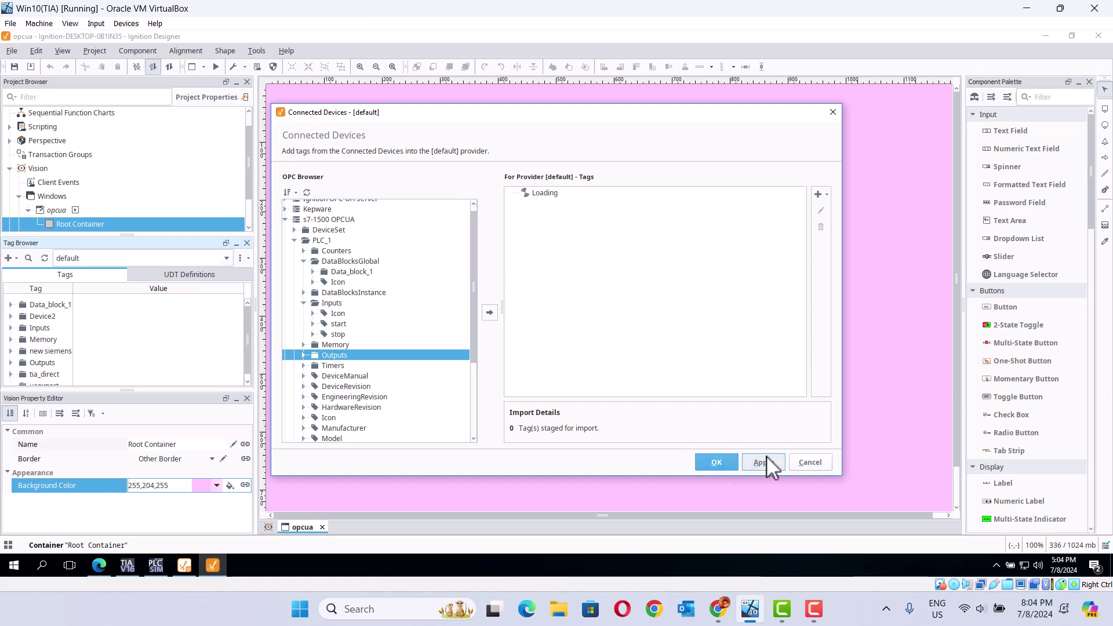
{"action": "left_click", "coordinate": [714, 462]}
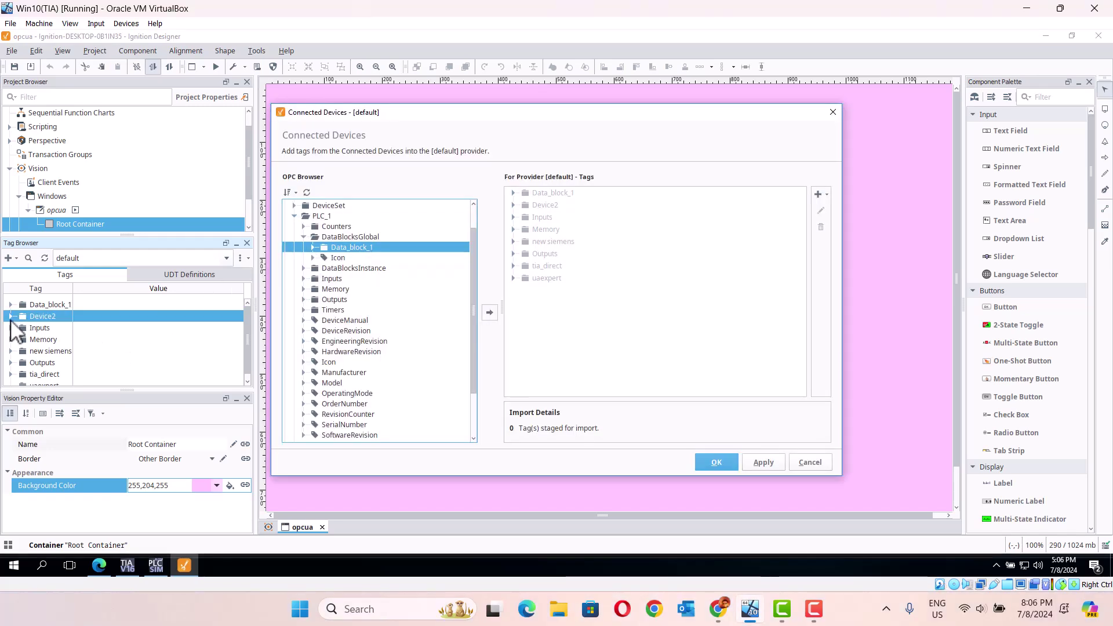
Examine the contents of the Device2, Inputs and Outputs folders among the default provider's tags.
{"action": "left_click_drag", "start_coordinate": [248, 349], "coordinate": [245, 326]}
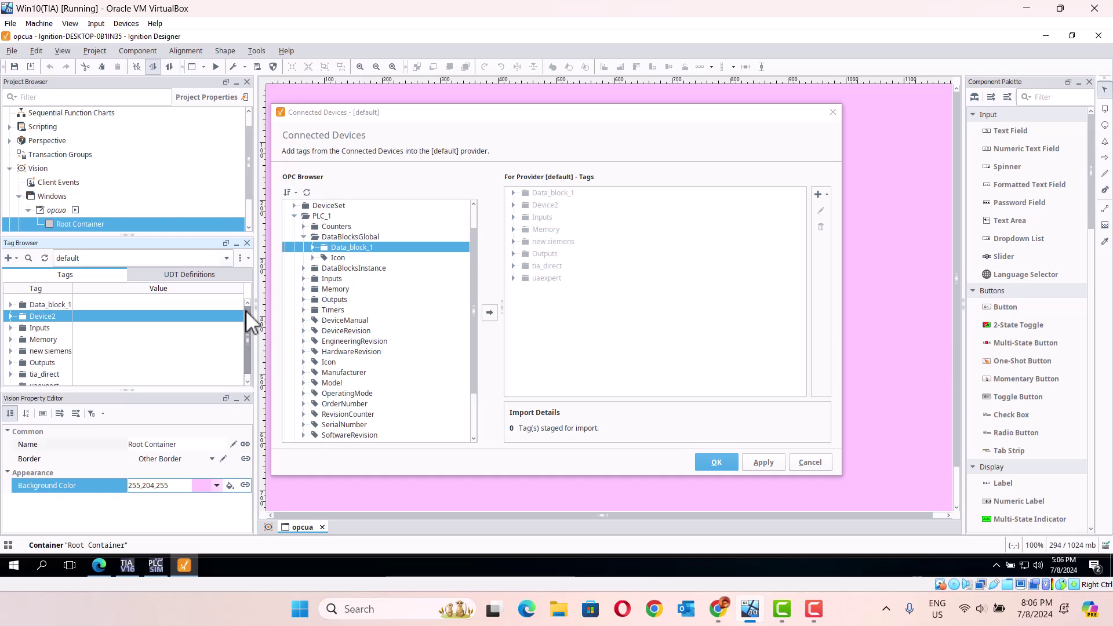
{"action": "left_click", "coordinate": [10, 316]}
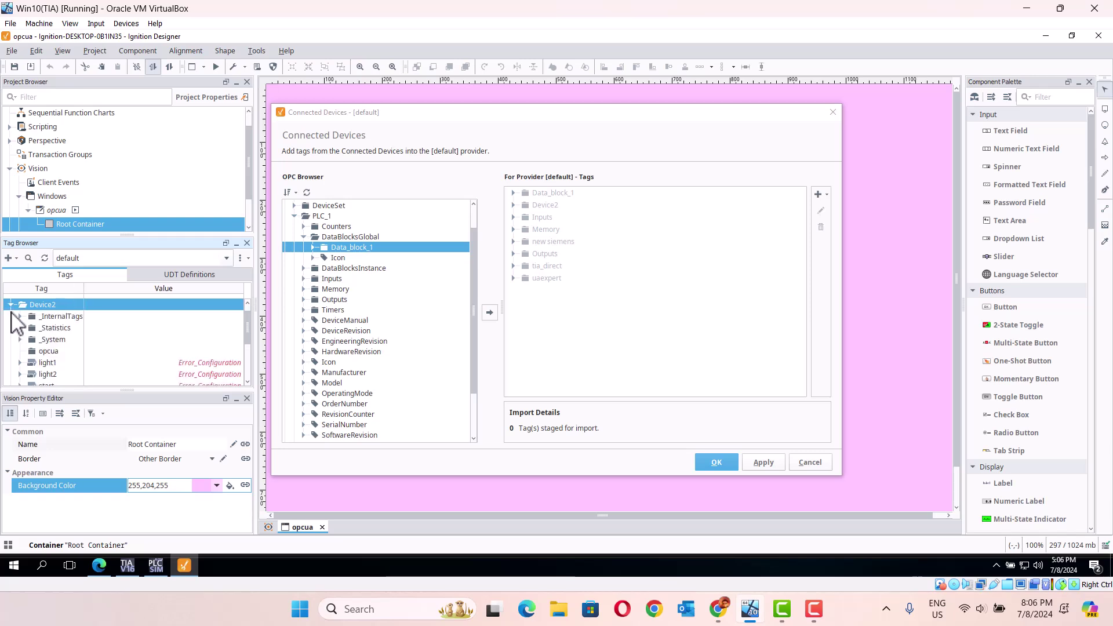
{"action": "left_click", "coordinate": [11, 306]}
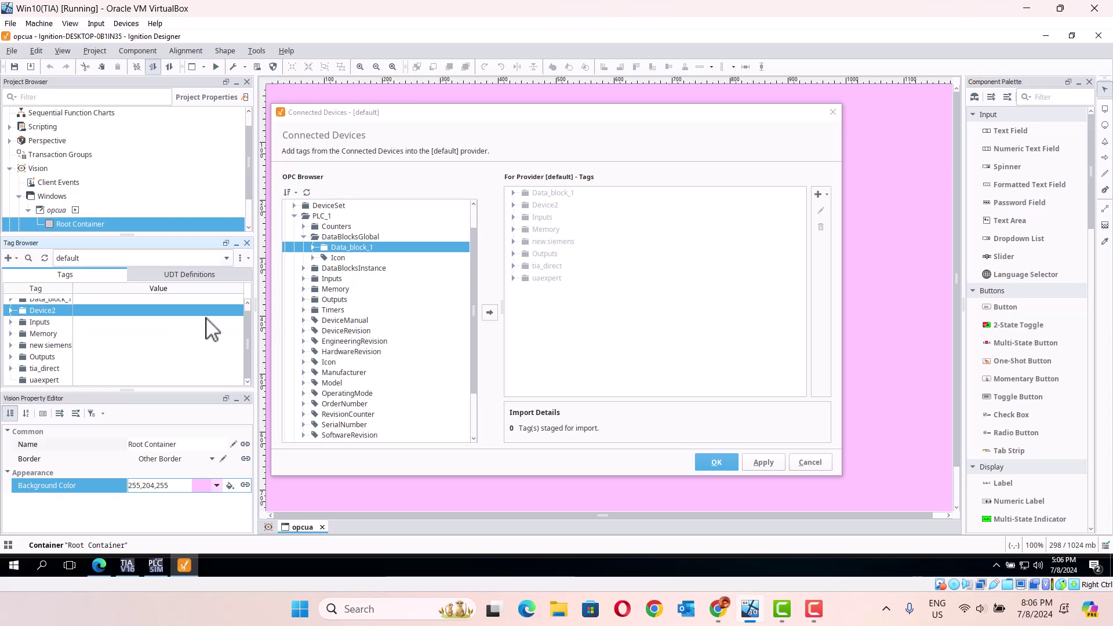
{"action": "left_click_drag", "start_coordinate": [249, 314], "coordinate": [246, 348]}
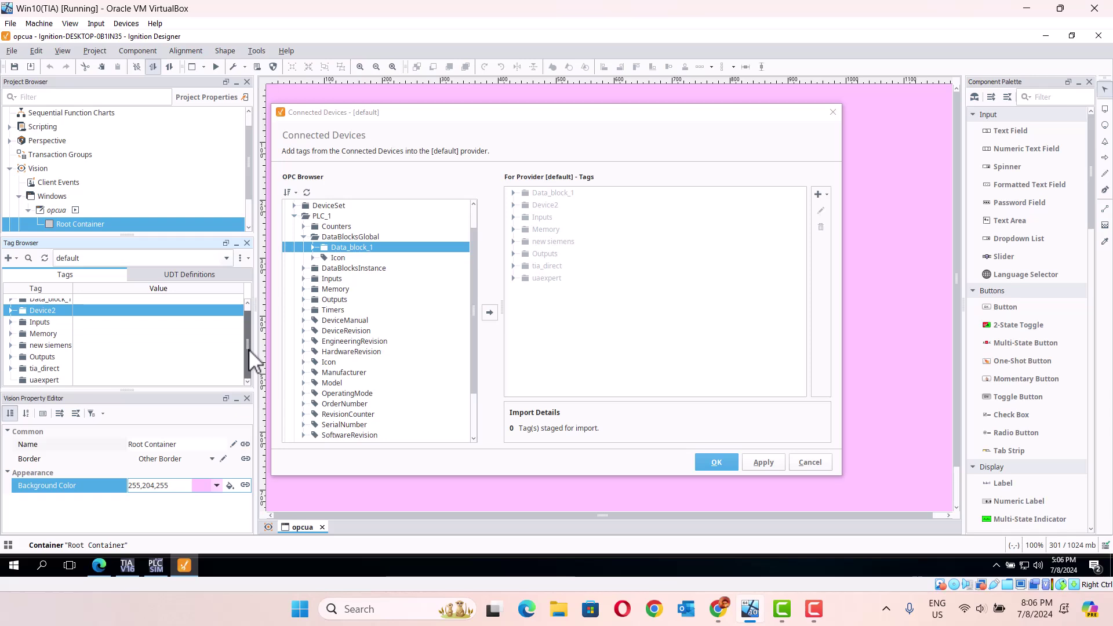
{"action": "left_click_drag", "start_coordinate": [248, 349], "coordinate": [242, 298]}
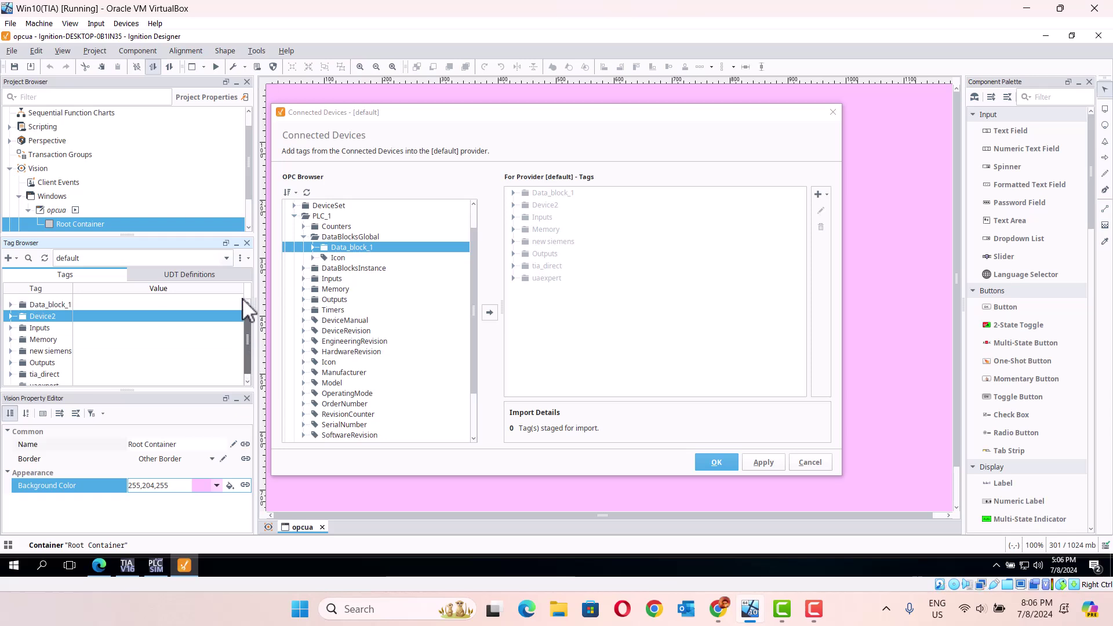
{"action": "left_click", "coordinate": [36, 329]}
{"action": "left_click", "coordinate": [11, 328]}
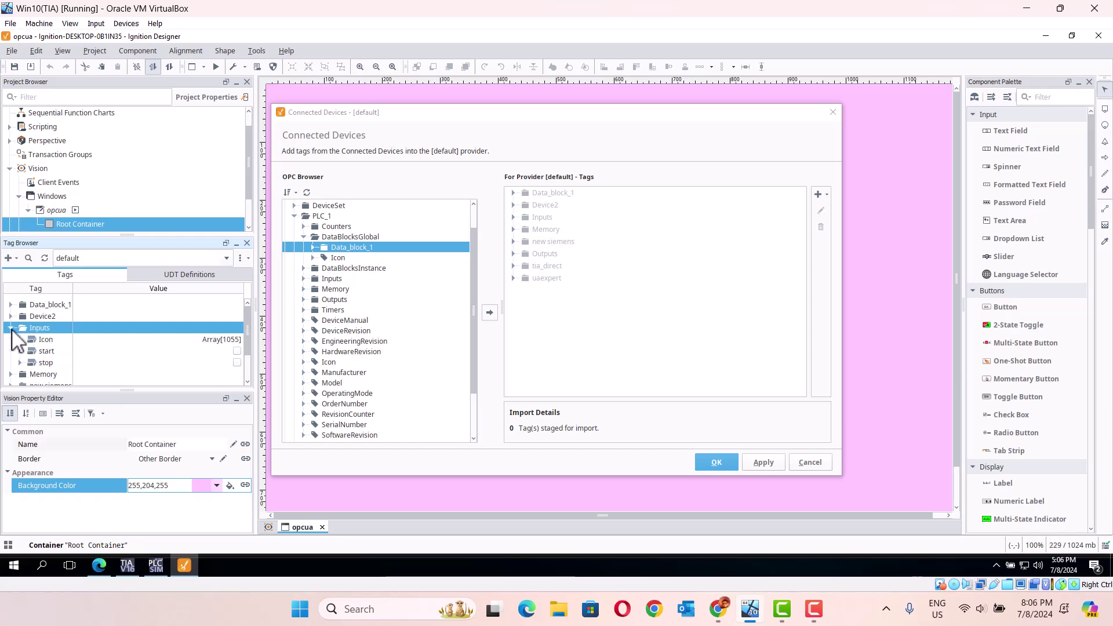
{"action": "left_click", "coordinate": [11, 328]}
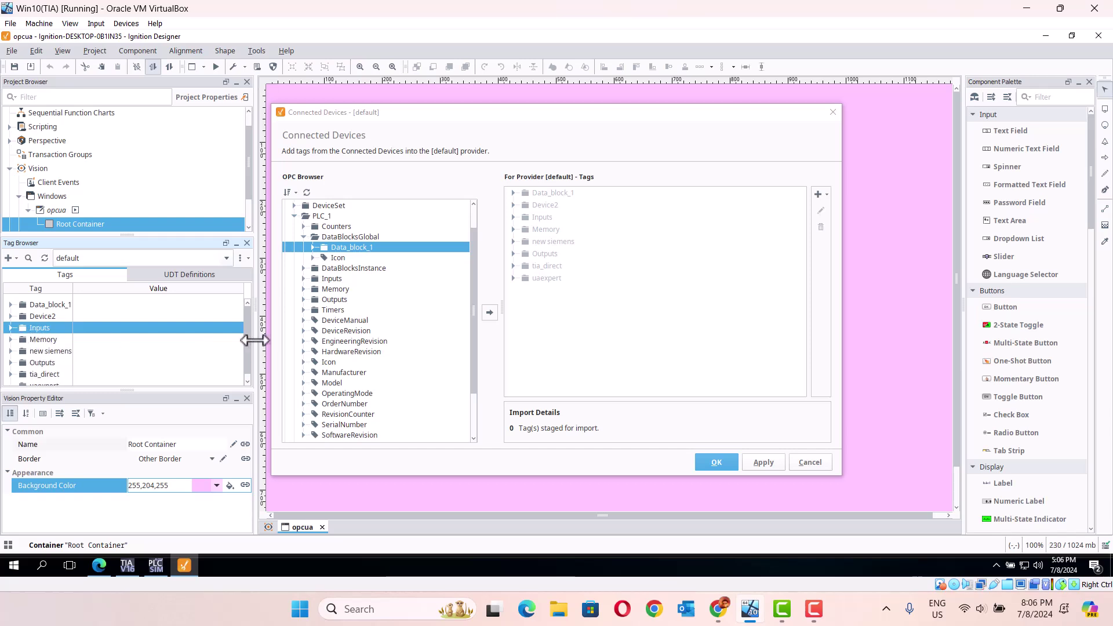
{"action": "left_click_drag", "start_coordinate": [249, 343], "coordinate": [246, 350]}
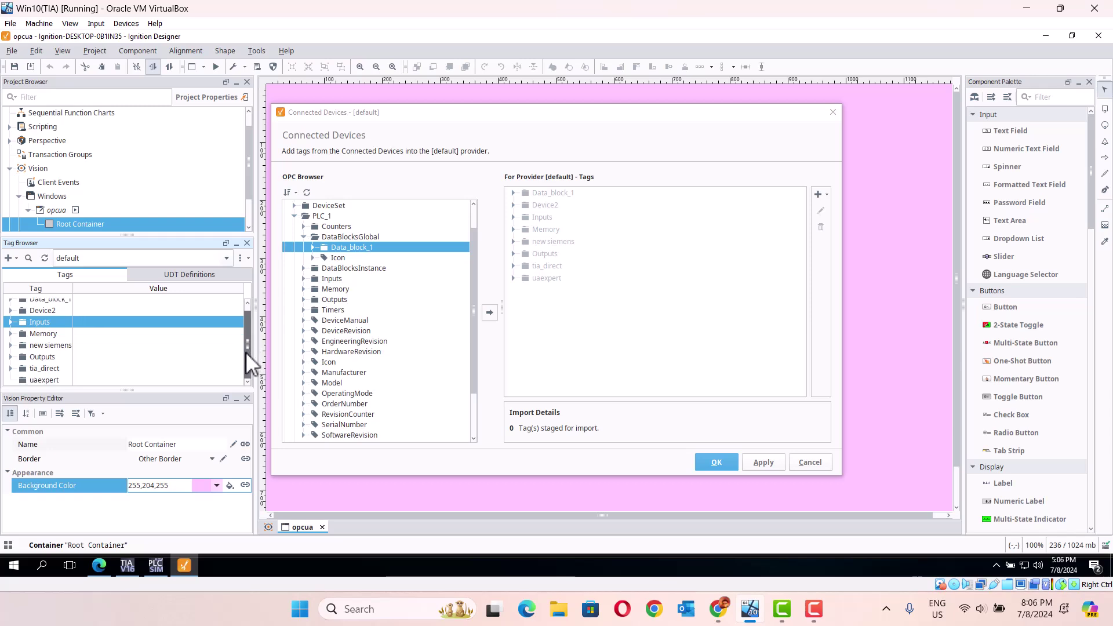
{"action": "left_click", "coordinate": [37, 360]}
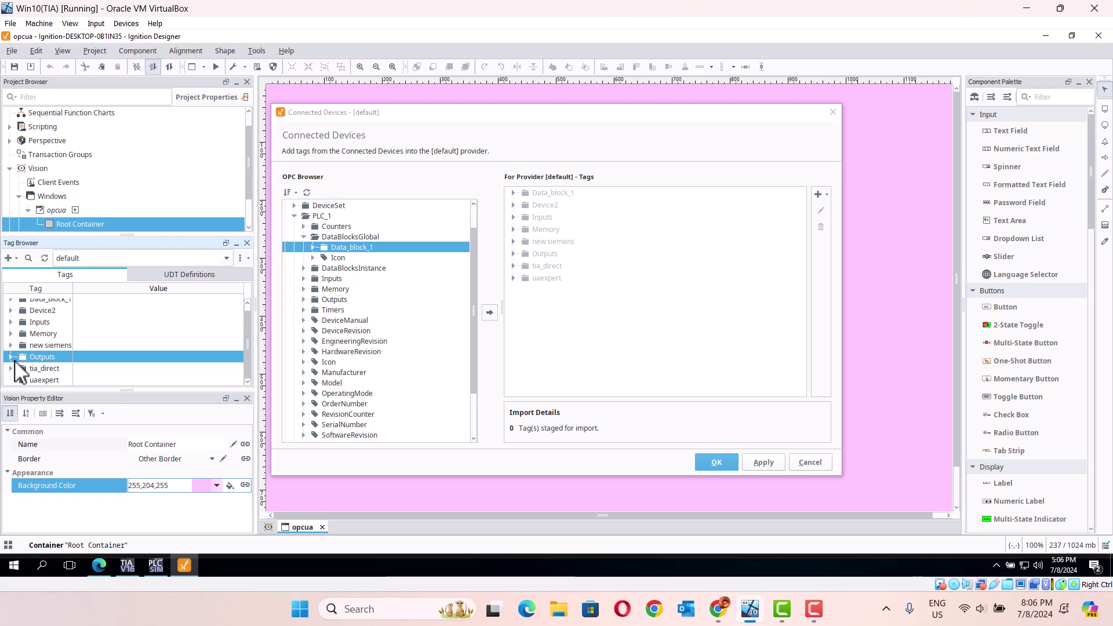
{"action": "left_click", "coordinate": [11, 357]}
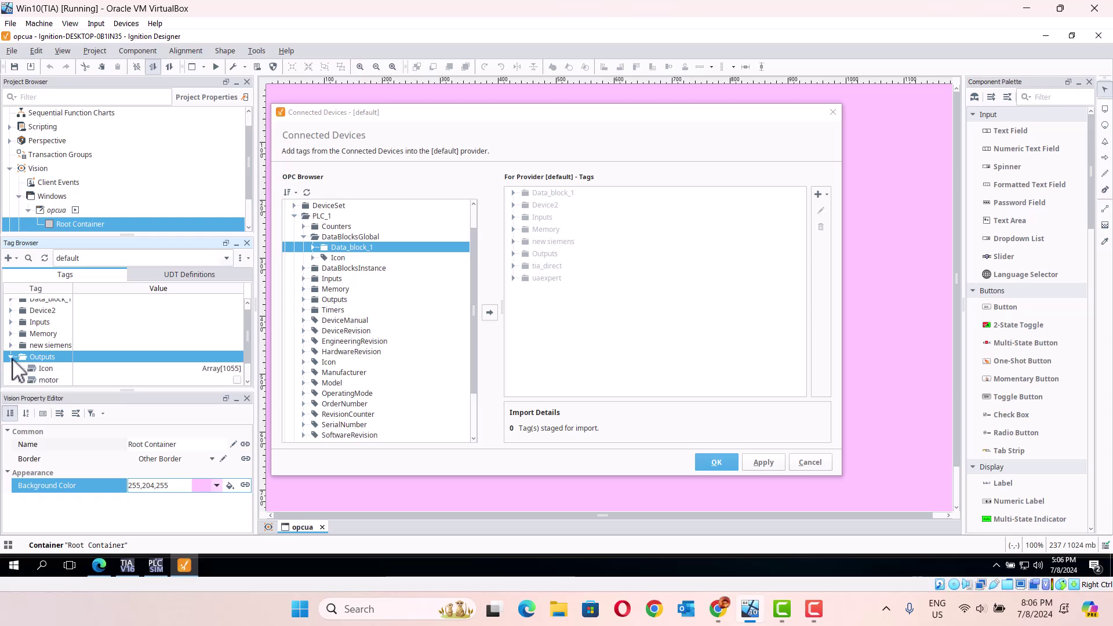
{"action": "left_click", "coordinate": [11, 357]}
Inspect the Data_block_1 folder in the default provider's tags and delete it.
{"action": "left_click", "coordinate": [244, 303]}
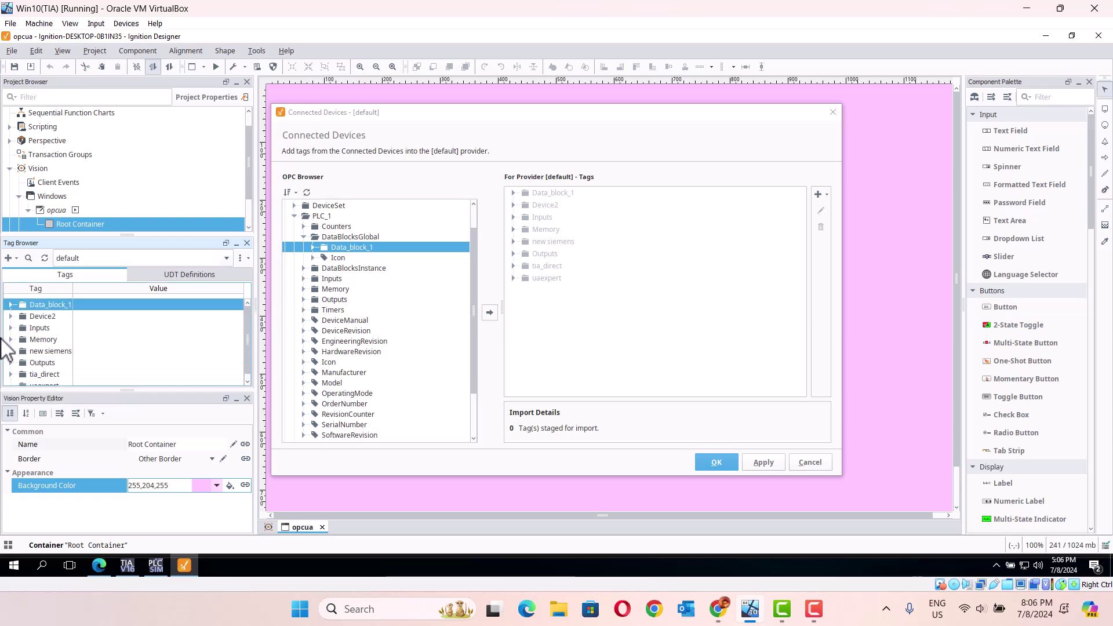
{"action": "left_click", "coordinate": [11, 304]}
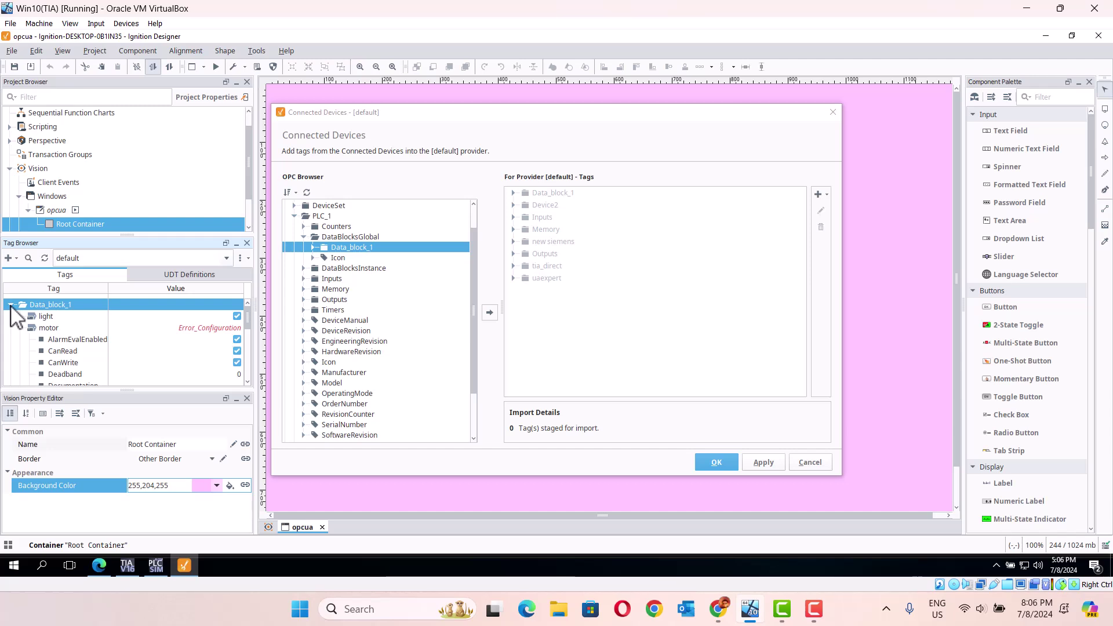
{"action": "left_click", "coordinate": [11, 305]}
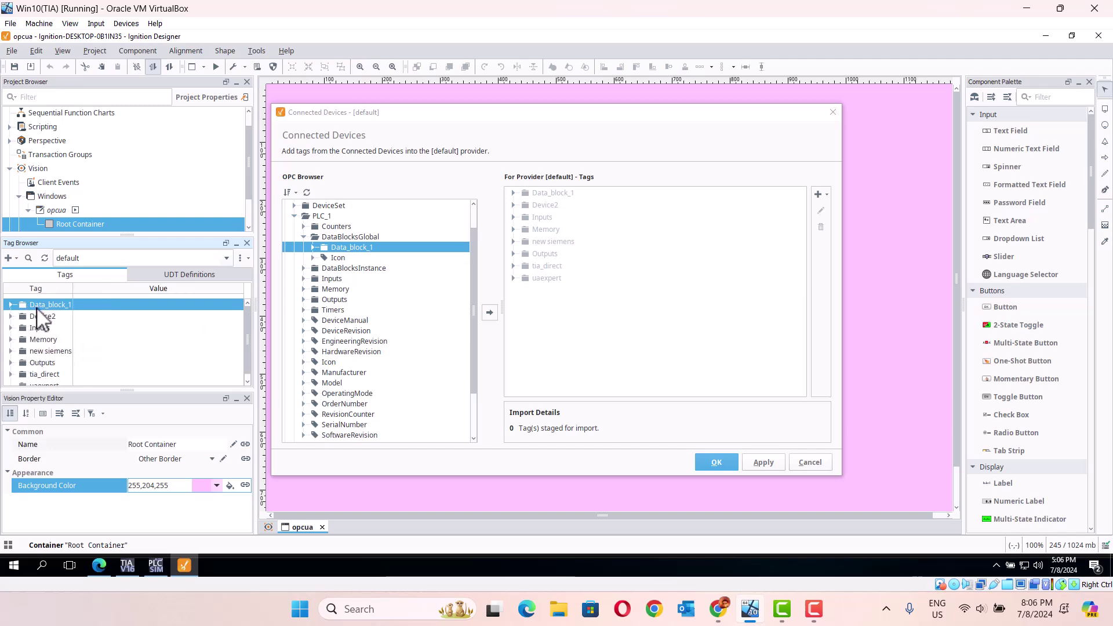
{"action": "right_click", "coordinate": [36, 307]}
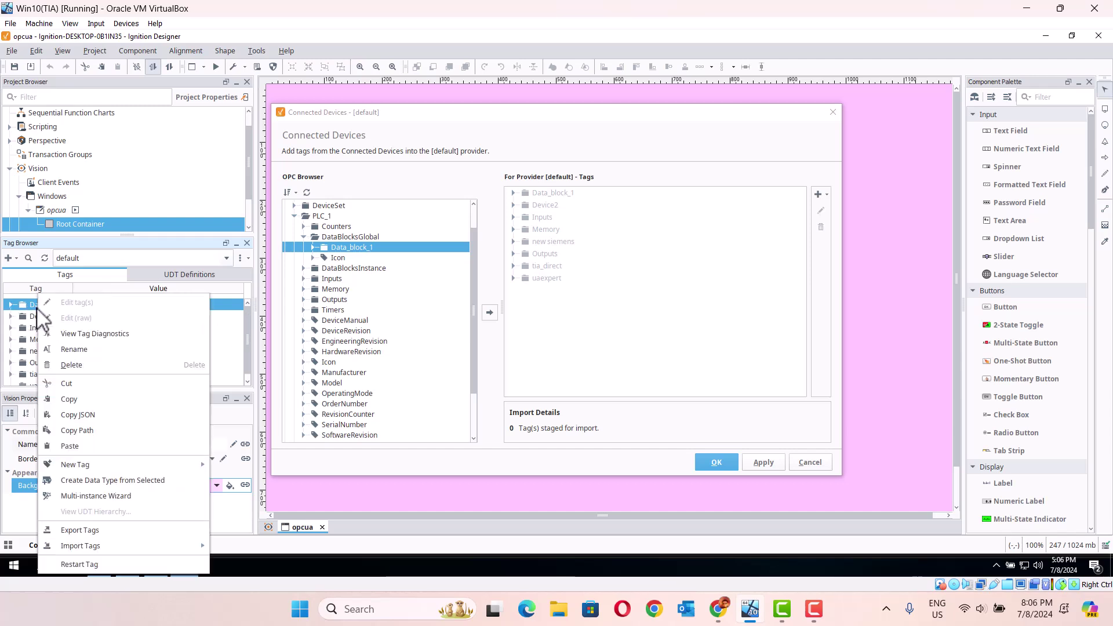
{"action": "left_click", "coordinate": [78, 365]}
{"action": "left_click", "coordinate": [107, 353]}
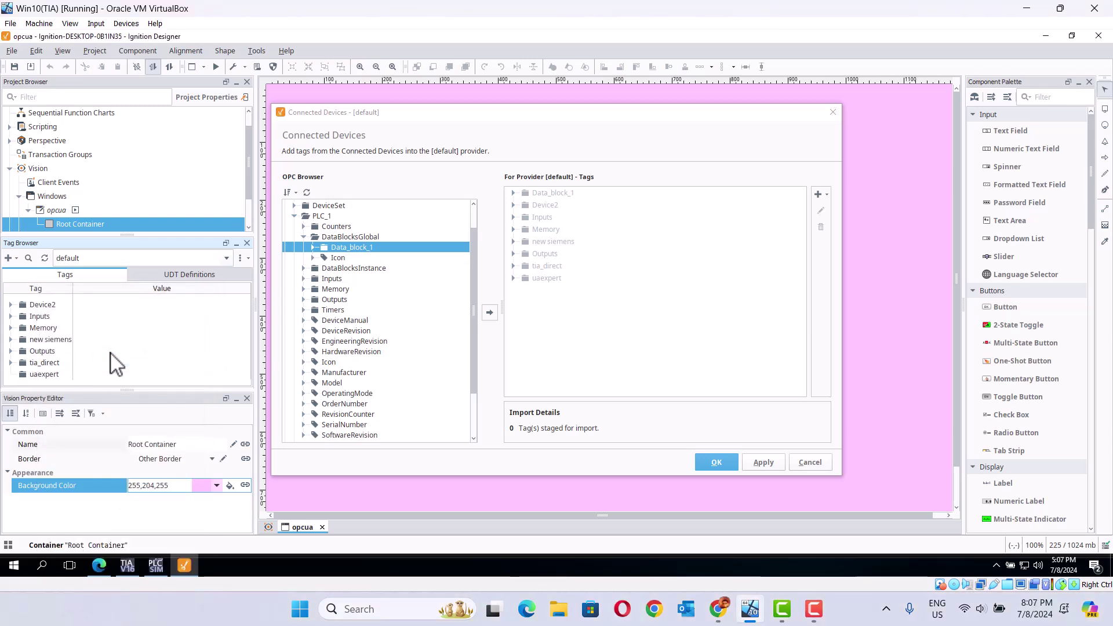
Examine the tags inside the default provider's Memory, Outputs and Inputs folders.
{"action": "left_click", "coordinate": [41, 327]}
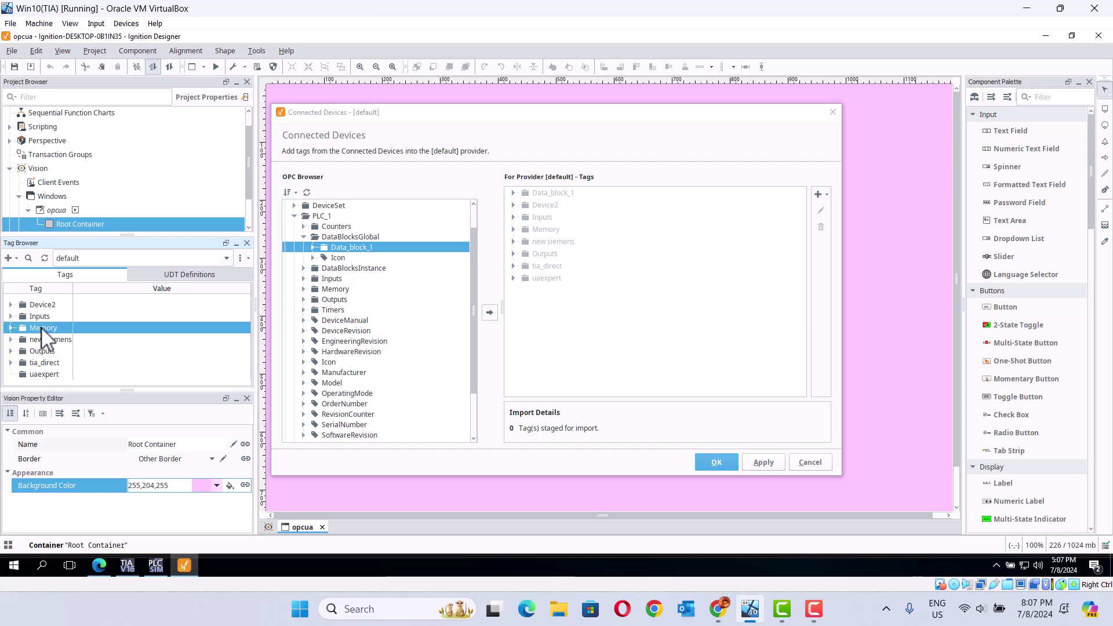
{"action": "left_click", "coordinate": [10, 328]}
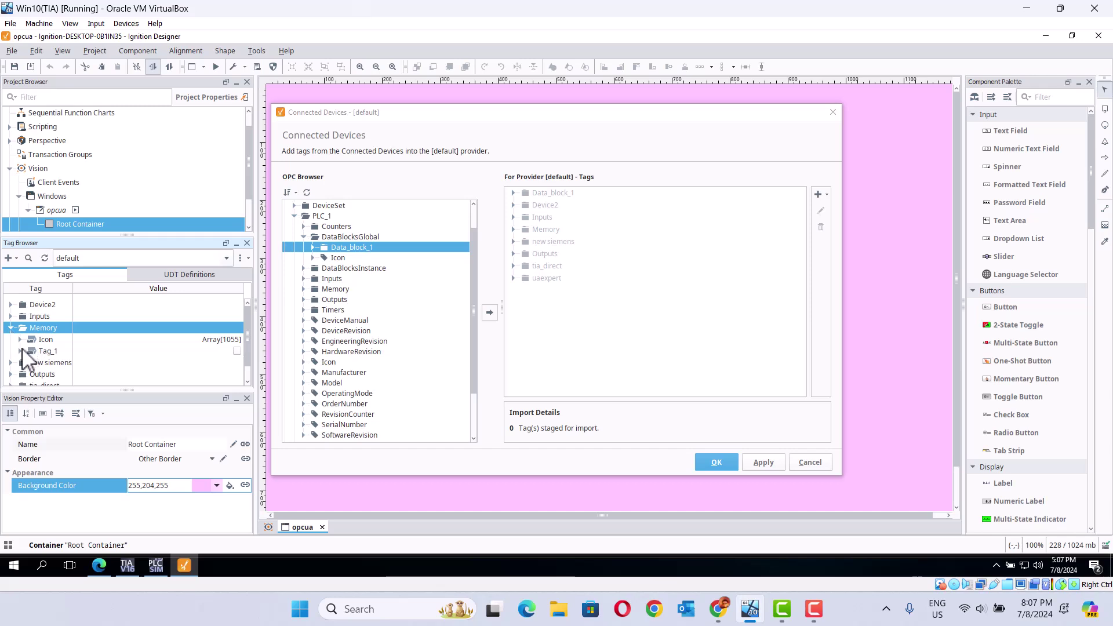
{"action": "left_click", "coordinate": [11, 328]}
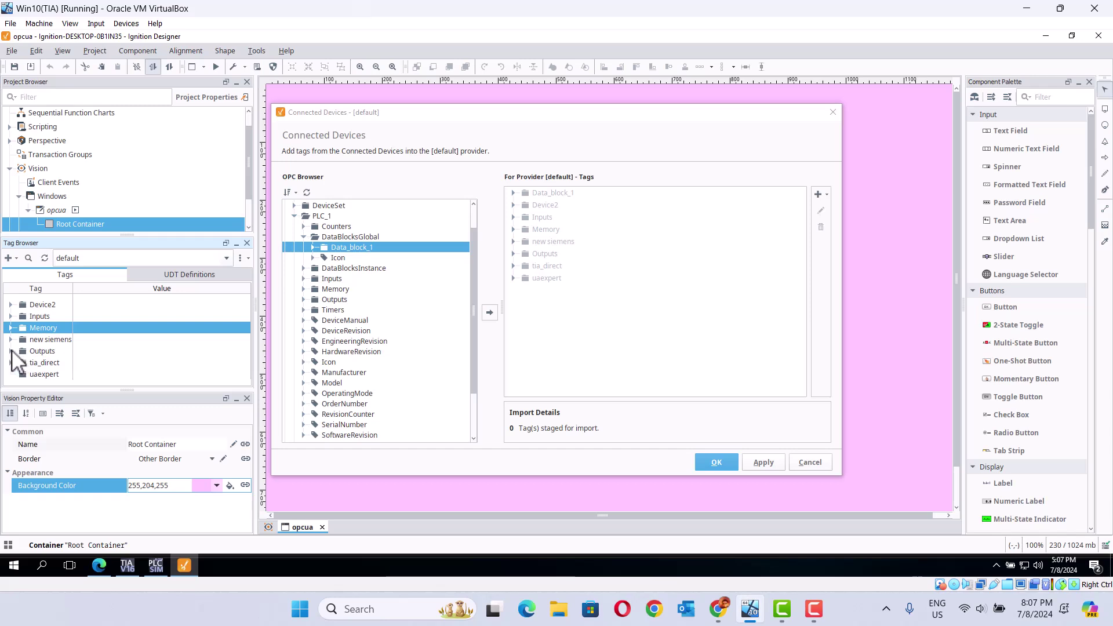
{"action": "left_click", "coordinate": [11, 351]}
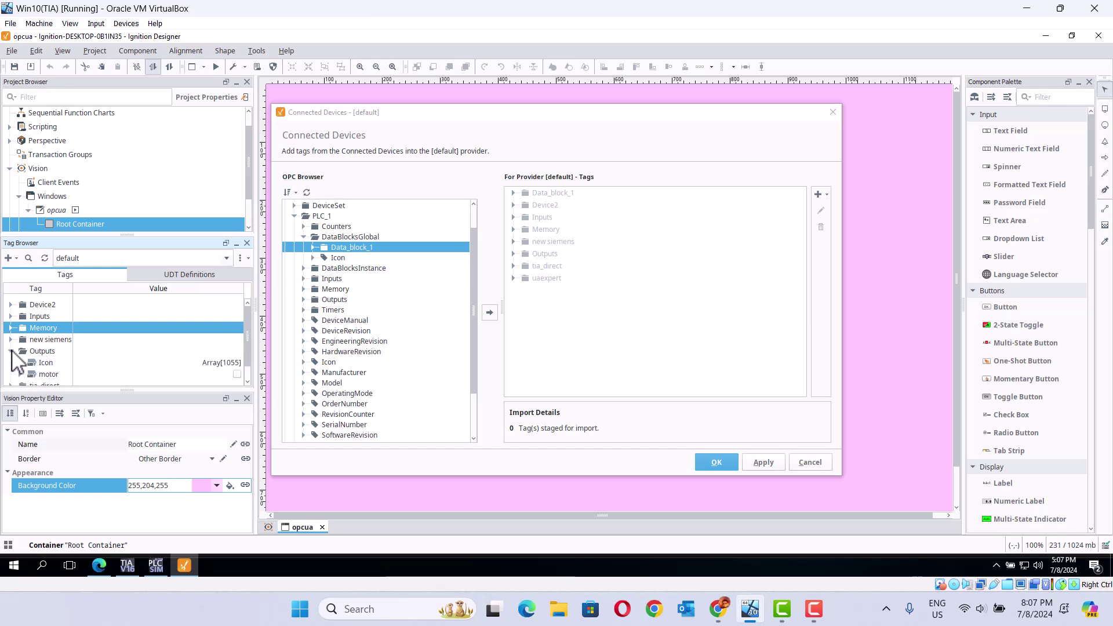
{"action": "left_click", "coordinate": [11, 351]}
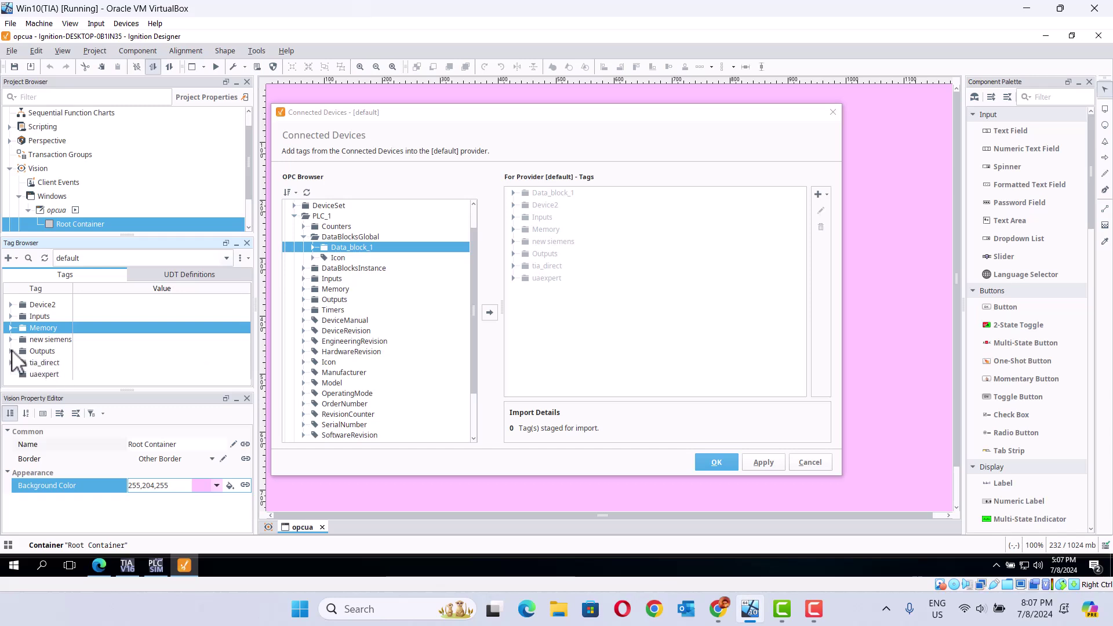
{"action": "left_click", "coordinate": [11, 316]}
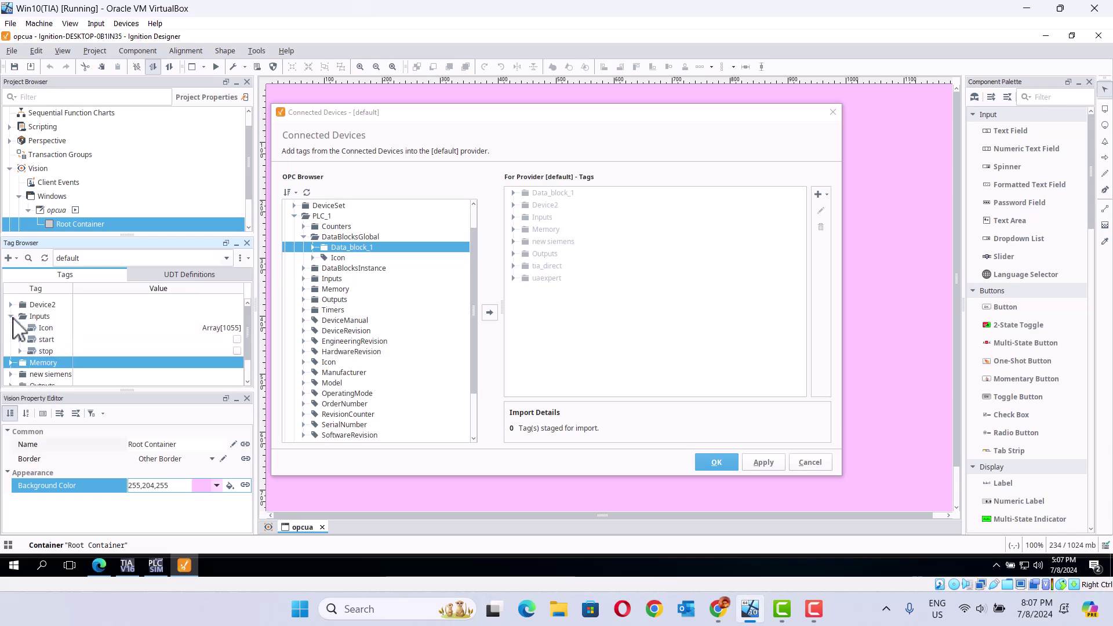
{"action": "left_click", "coordinate": [11, 317]}
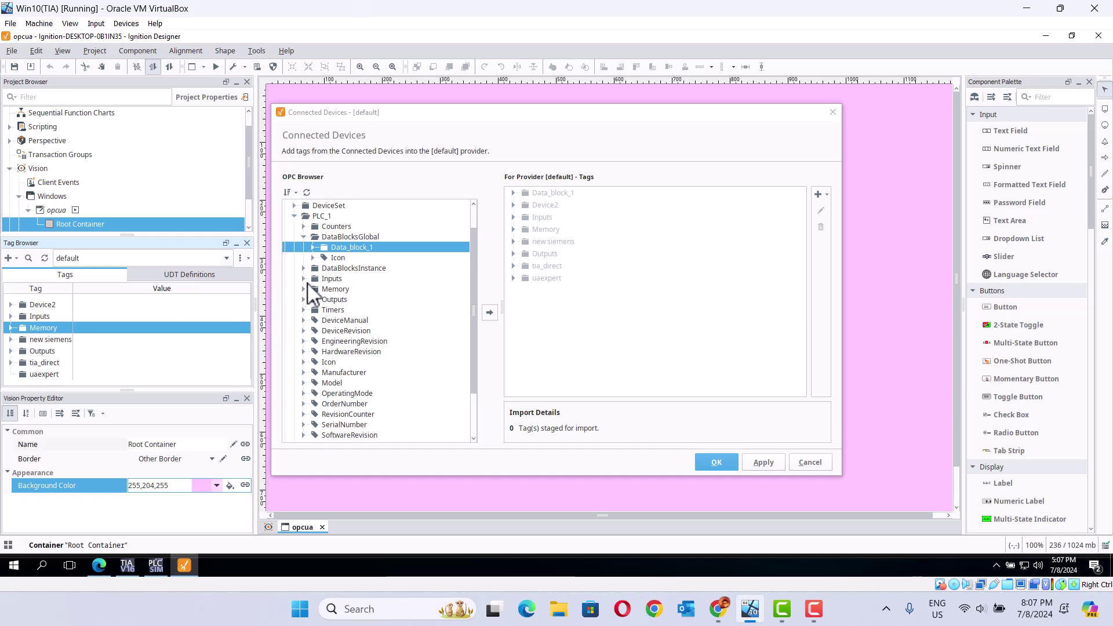
Stage the individual light and start_1 tags from PLC_1's Data_block_1 for import into the default provider.
{"action": "left_click", "coordinate": [313, 248]}
{"action": "left_click", "coordinate": [350, 272]}
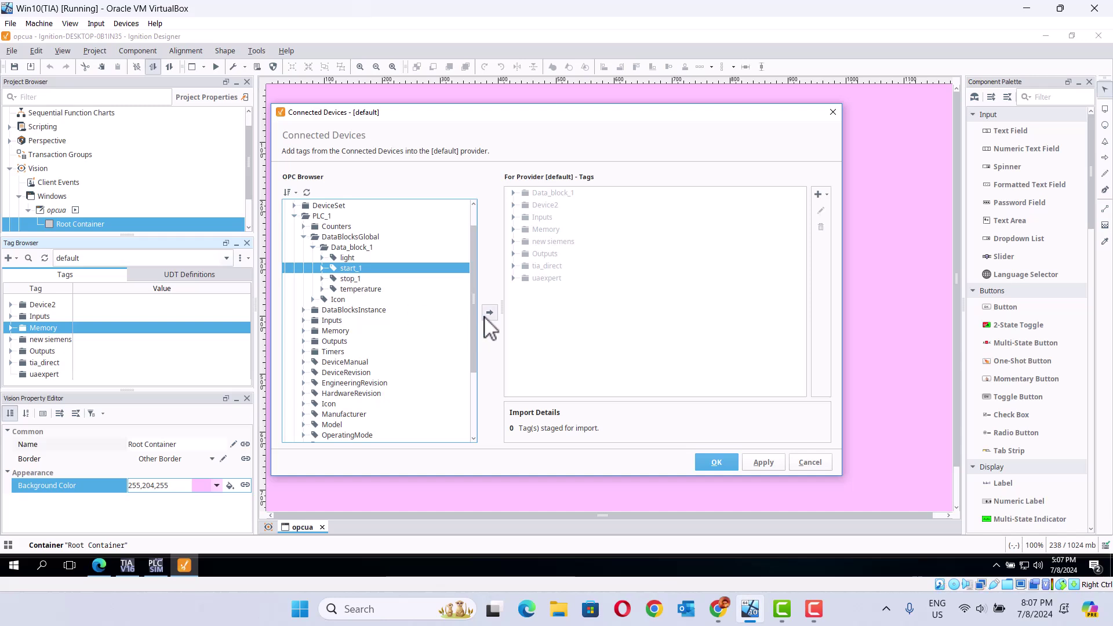
{"action": "left_click", "coordinate": [343, 259]}
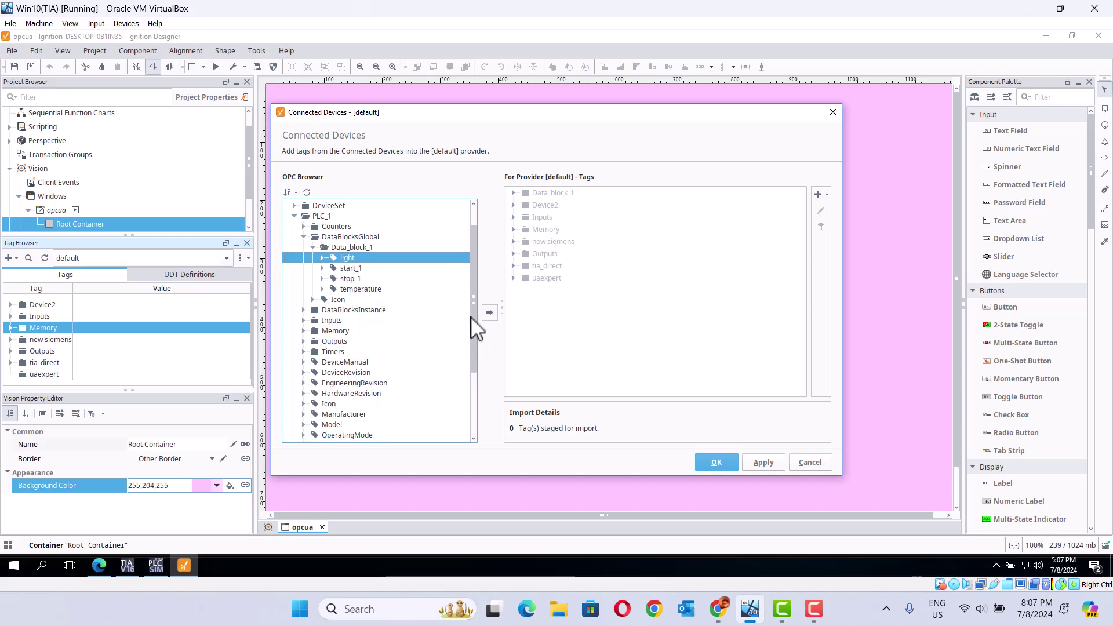
{"action": "left_click", "coordinate": [492, 313]}
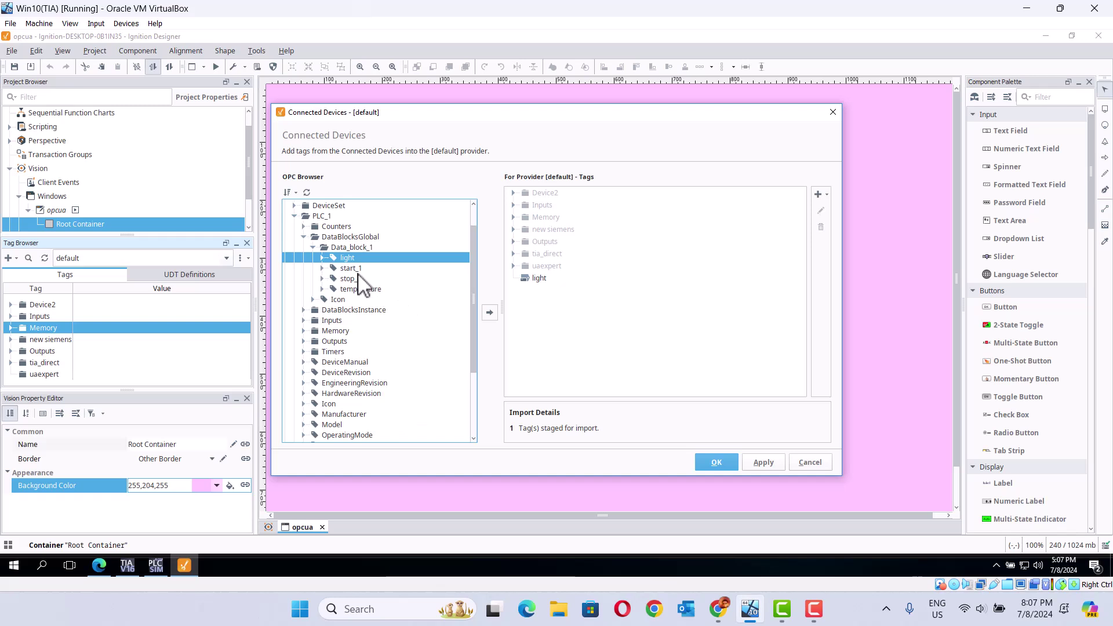
{"action": "left_click", "coordinate": [353, 268]}
{"action": "left_click", "coordinate": [491, 313]}
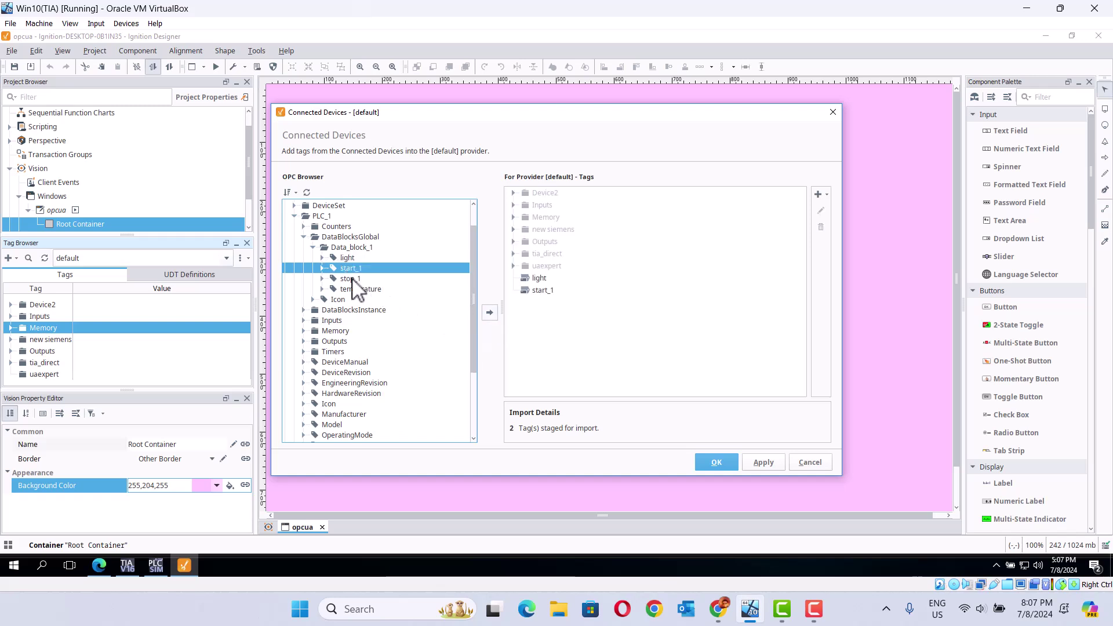
Stage the stop_1 and temperature tags from Data_block_1 and import all staged tags, closing the Connected Devices dialog.
{"action": "left_click", "coordinate": [352, 279]}
{"action": "left_click", "coordinate": [489, 313]}
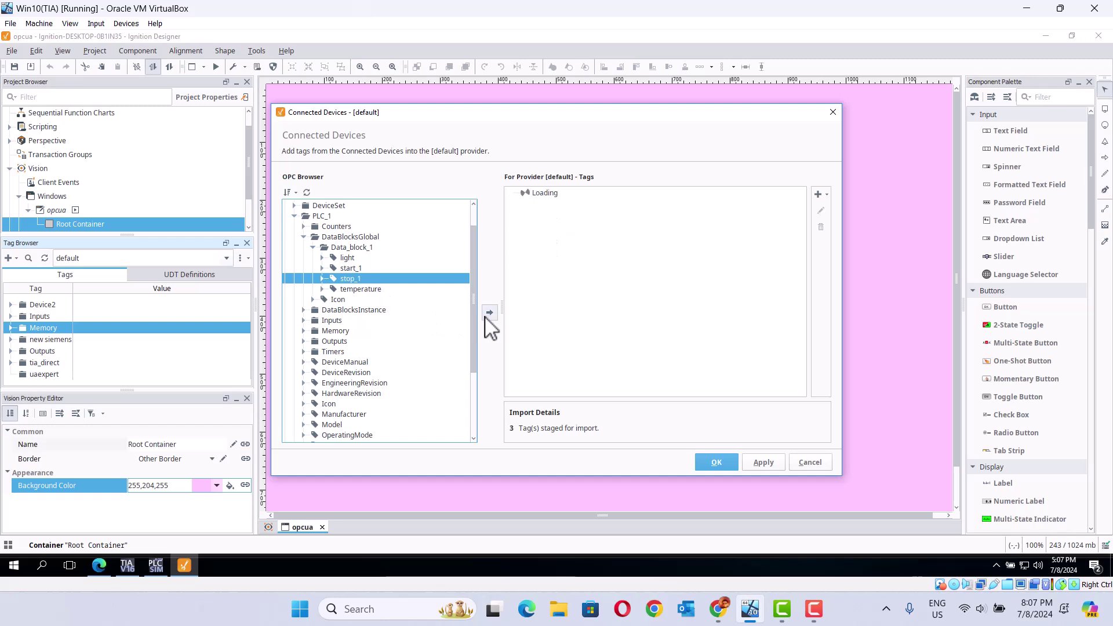
{"action": "left_click", "coordinate": [360, 288]}
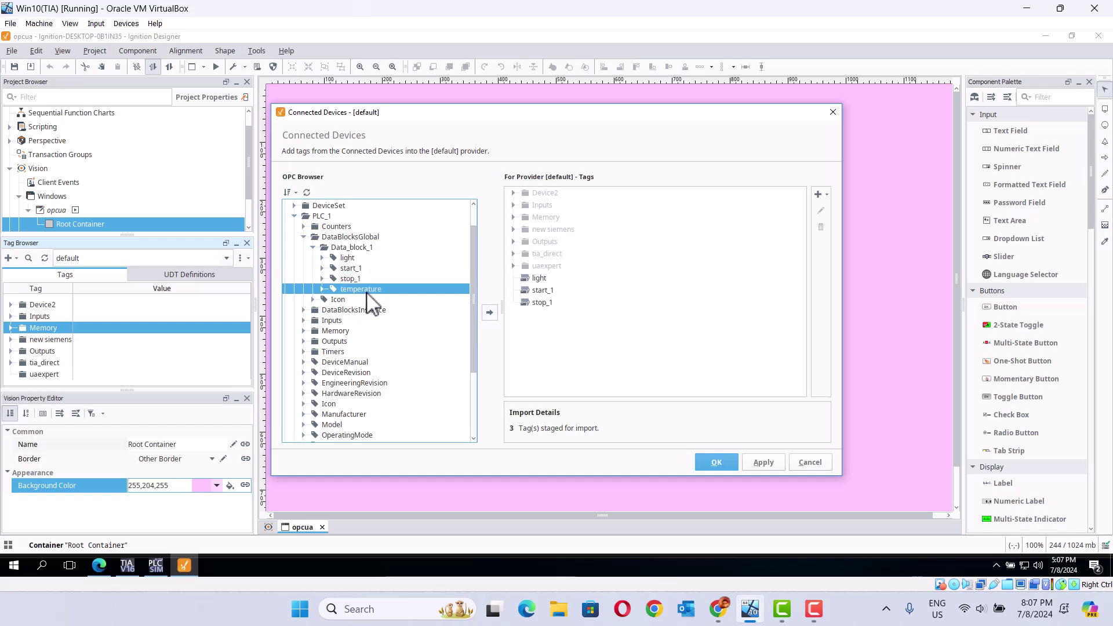
{"action": "left_click", "coordinate": [489, 313]}
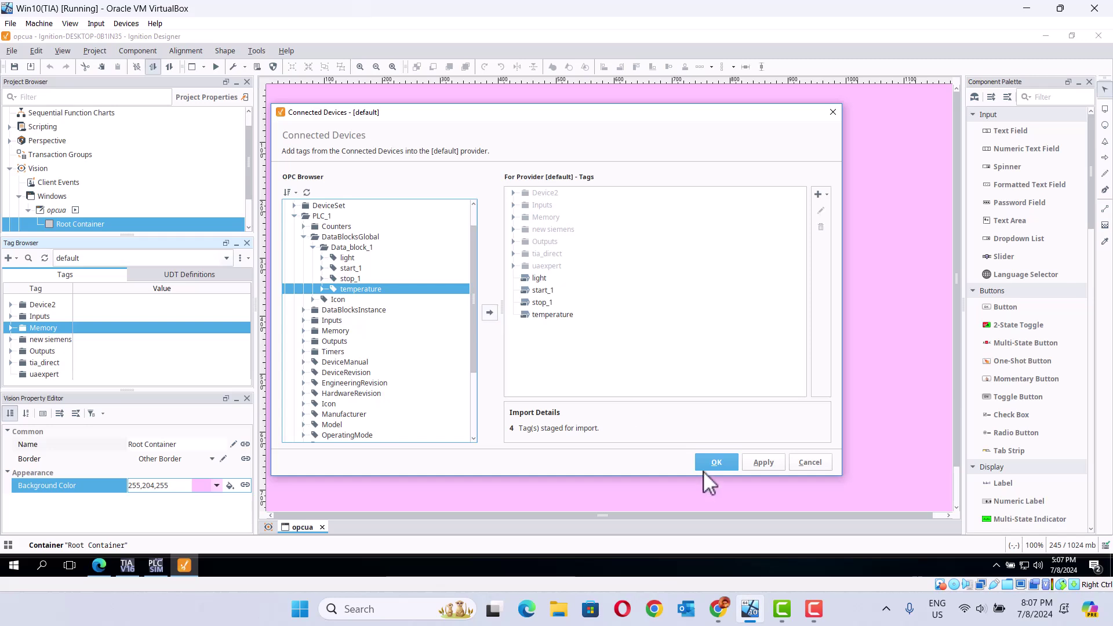
{"action": "left_click", "coordinate": [760, 461]}
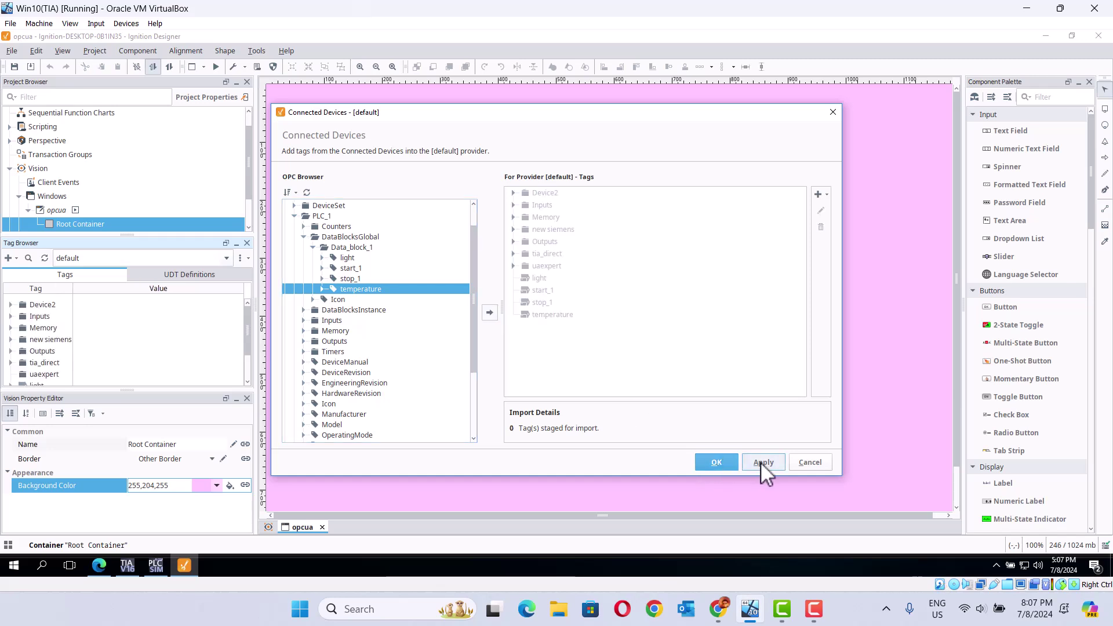
{"action": "left_click", "coordinate": [719, 462]}
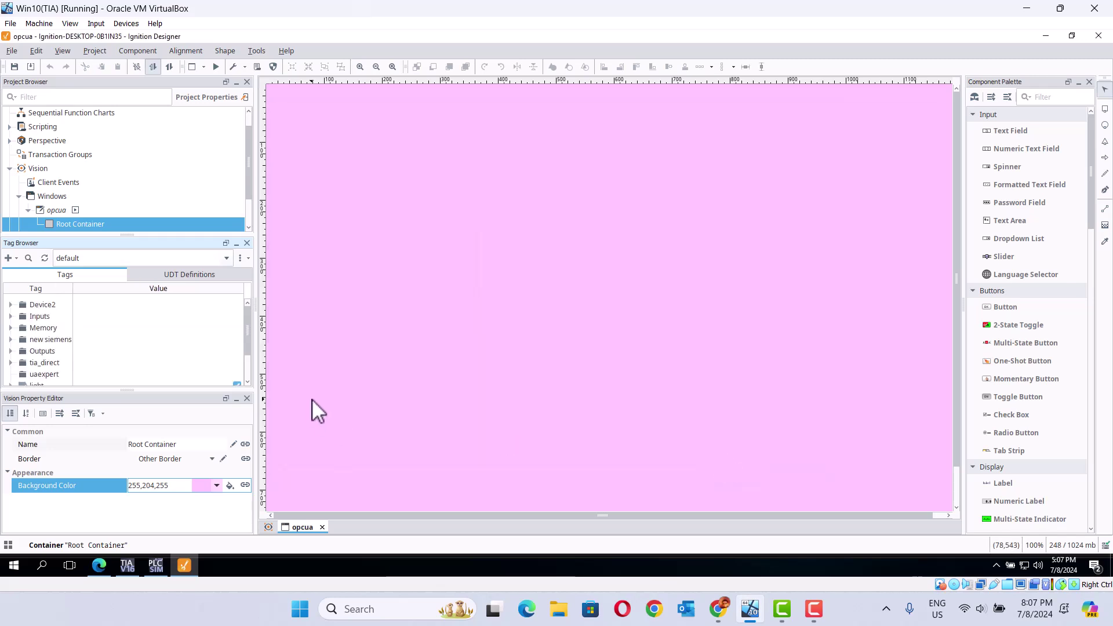
Review the imported light, start_1 and stop_1 tags in the default provider's tag list.
{"action": "left_click_drag", "start_coordinate": [248, 336], "coordinate": [252, 371]}
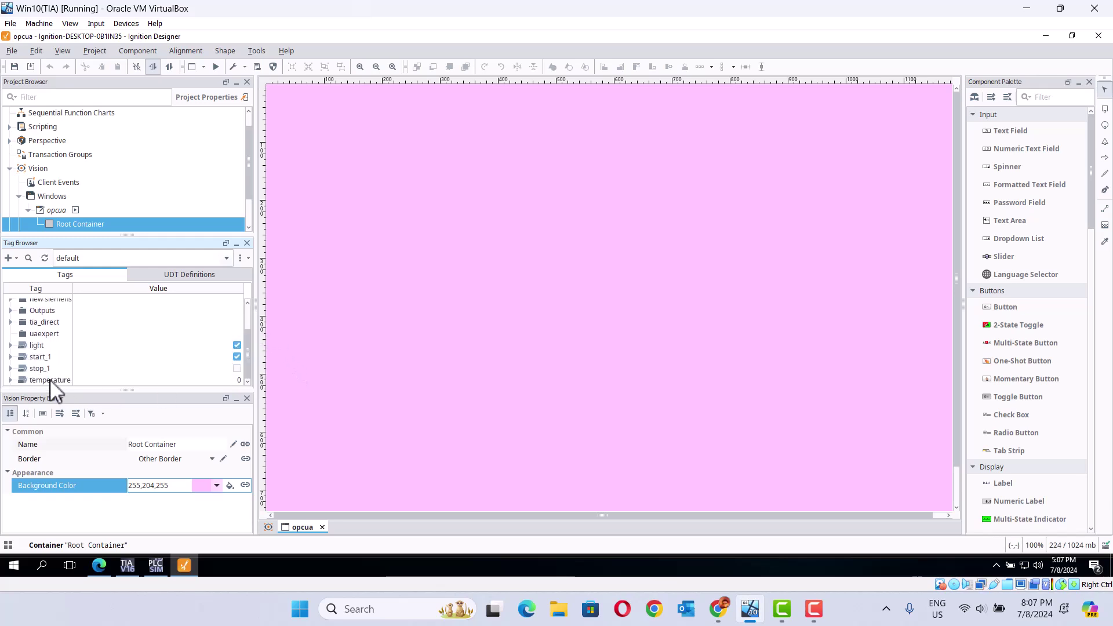
{"action": "left_click", "coordinate": [42, 358]}
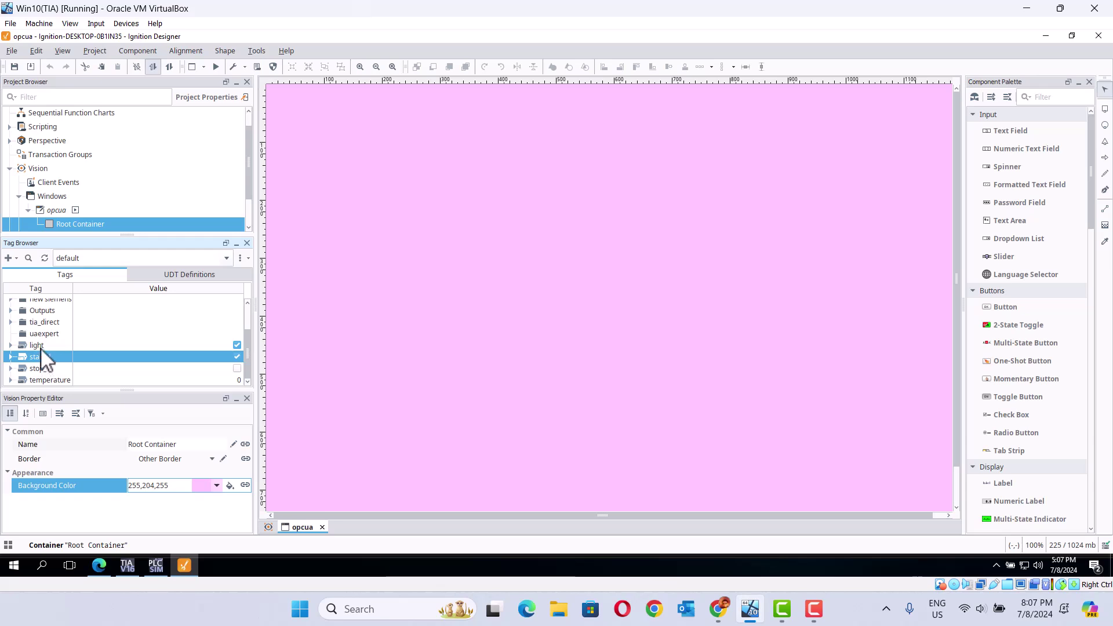
{"action": "left_click", "coordinate": [40, 346]}
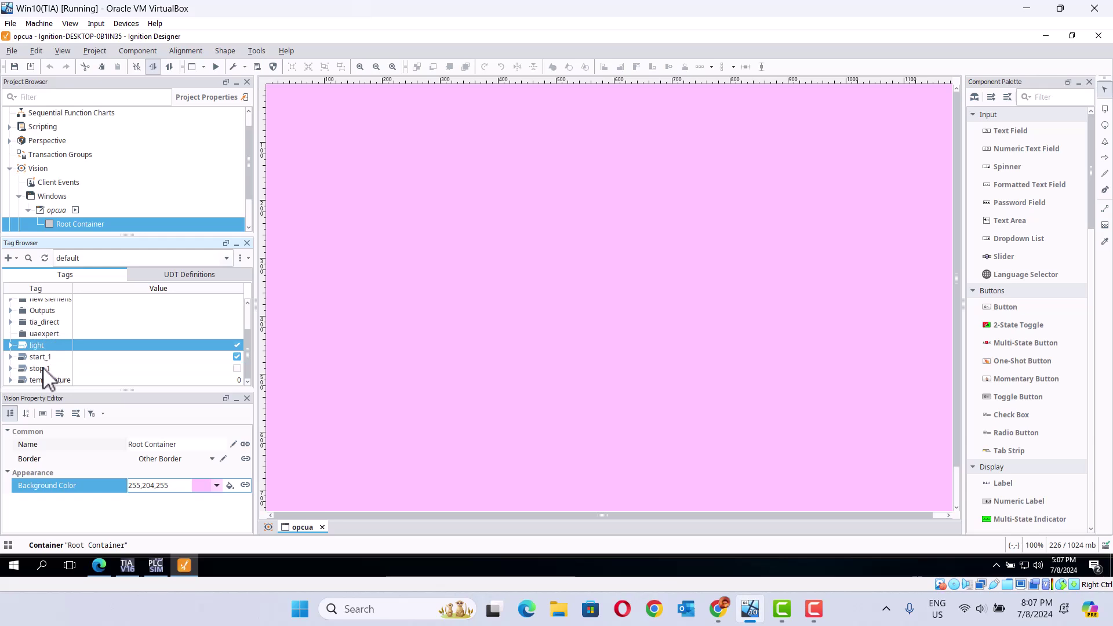
{"action": "left_click", "coordinate": [43, 368]}
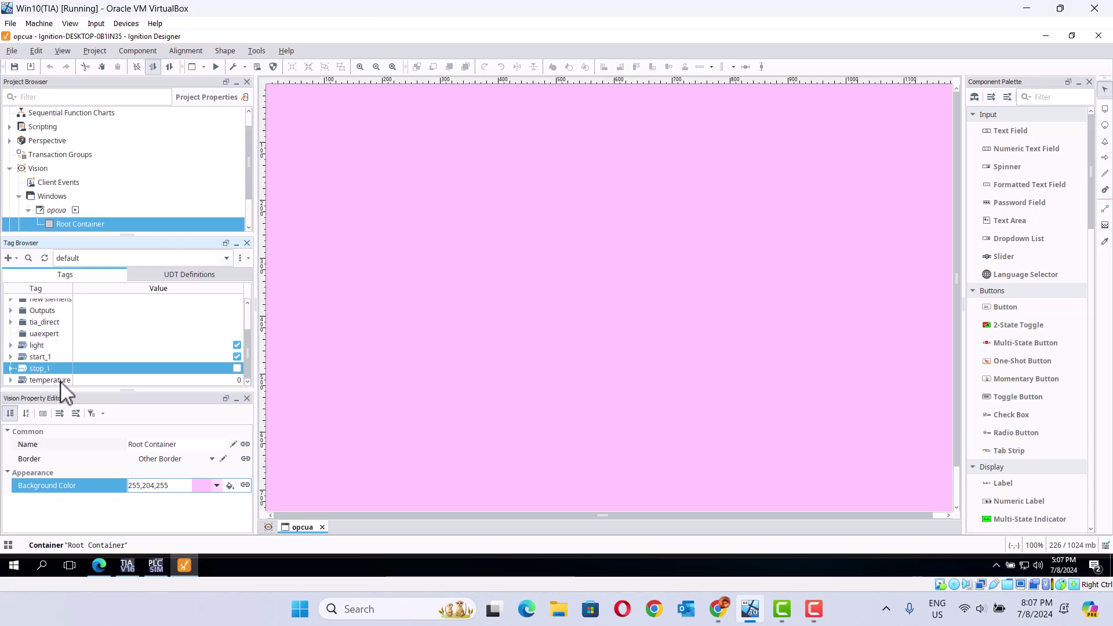
Draw two momentary buttons in the opcua window, about 137 x 73 and, beneath it, about 127 x 75.
{"action": "left_click", "coordinate": [50, 381]}
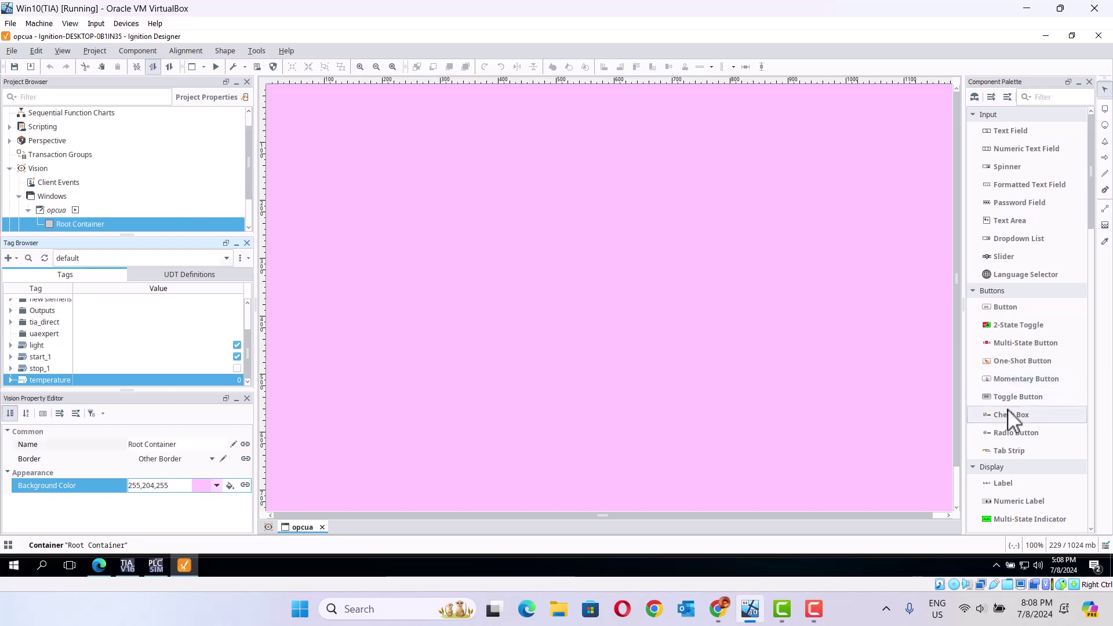
{"action": "left_click", "coordinate": [1023, 380]}
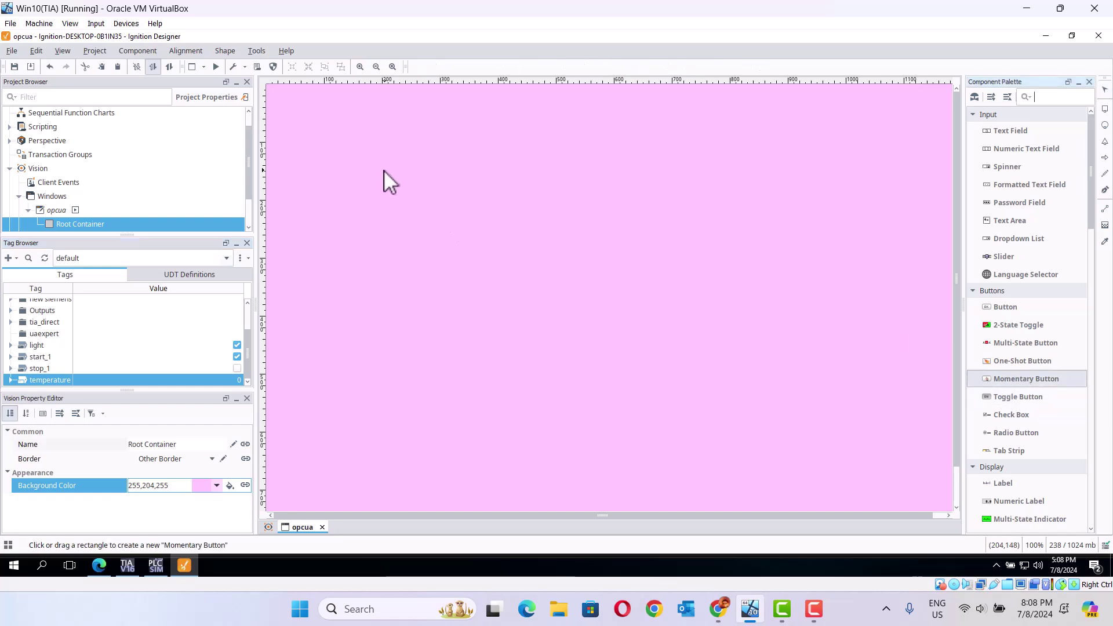
{"action": "left_click_drag", "start_coordinate": [345, 191], "coordinate": [424, 234]}
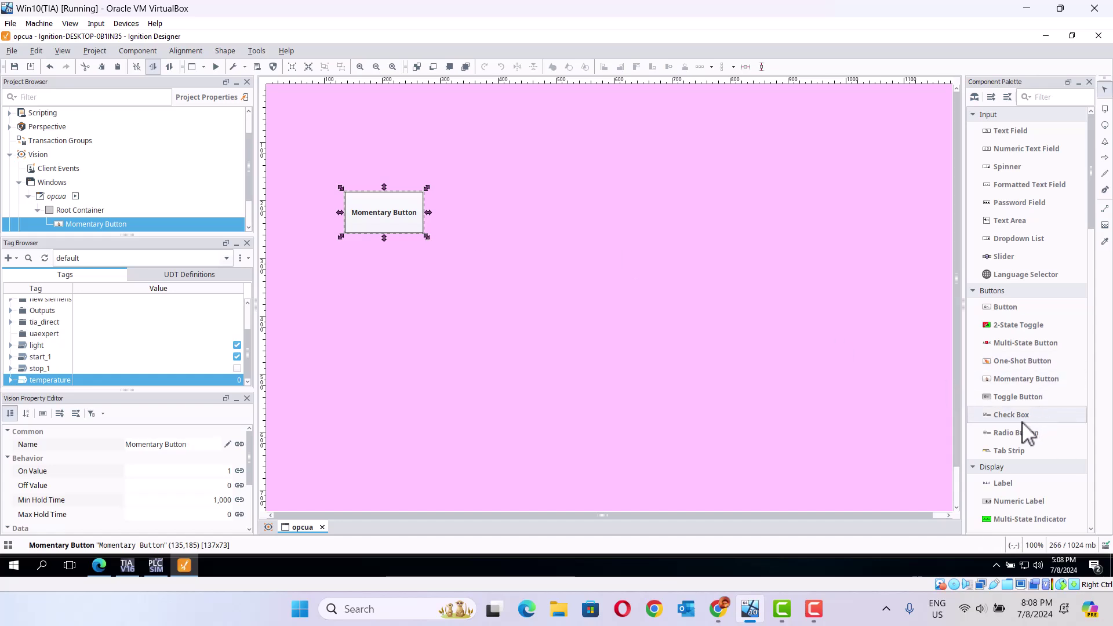
{"action": "left_click", "coordinate": [1042, 380]}
{"action": "left_click_drag", "start_coordinate": [352, 265], "coordinate": [425, 308]}
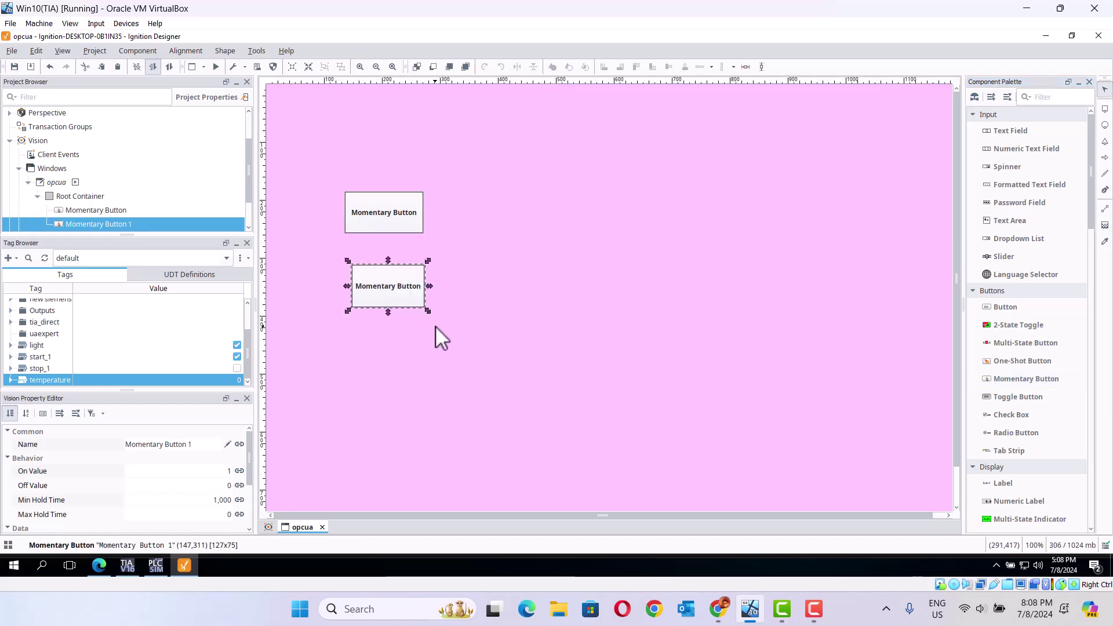
{"action": "left_click", "coordinate": [436, 325]}
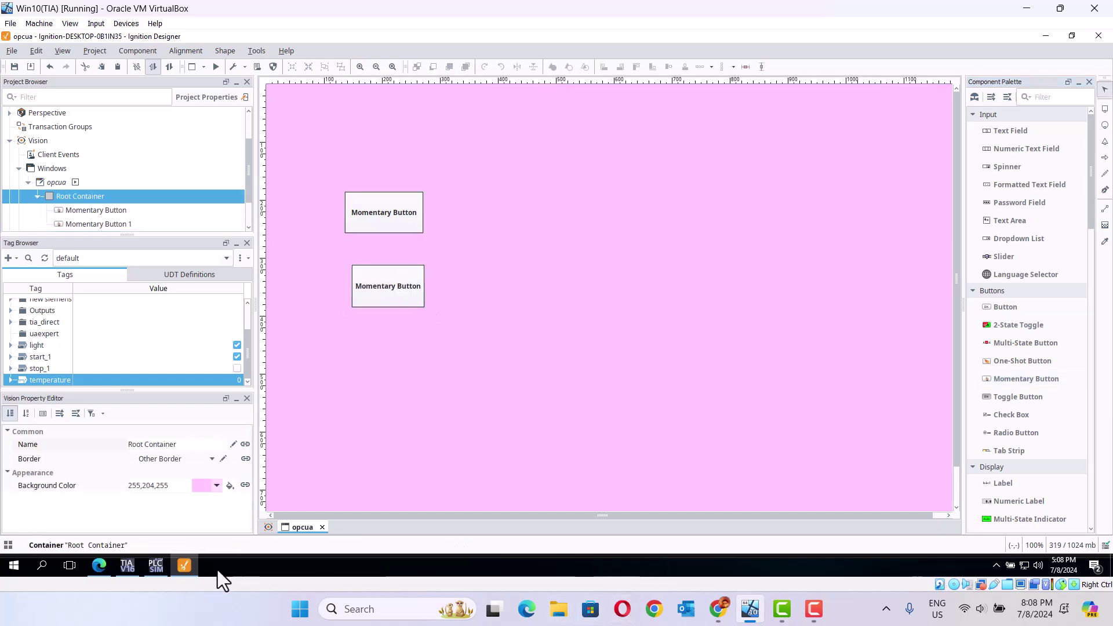
Check the Main [OB1] ladder in TIA Portal, then move the second momentary button closer beneath the first in Ignition Designer.
{"action": "left_click", "coordinate": [127, 565]}
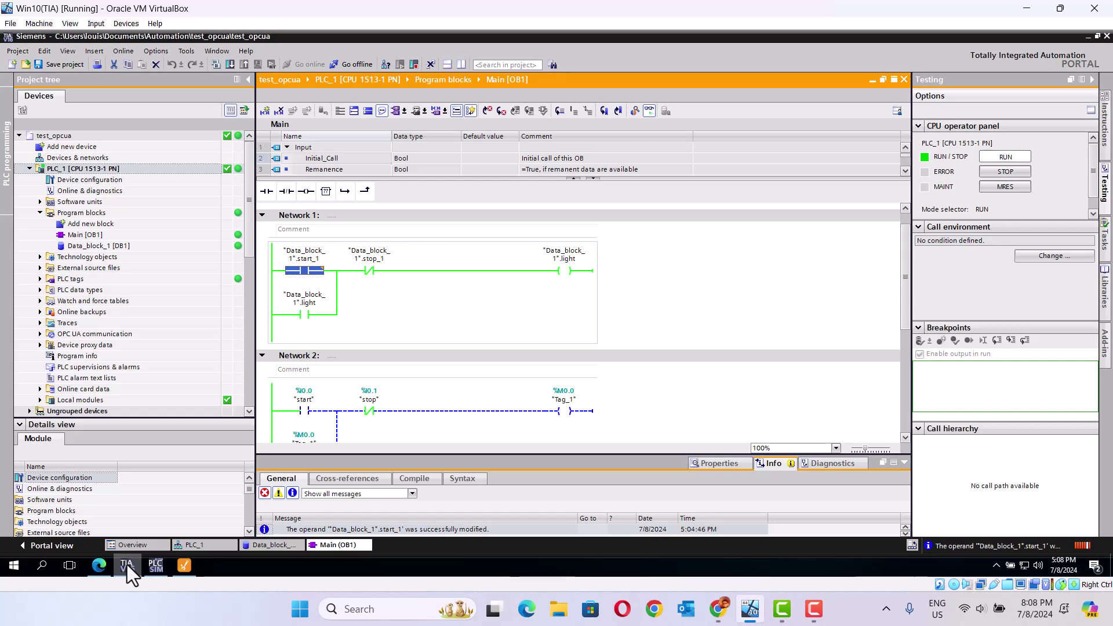
{"action": "left_click", "coordinate": [127, 564]}
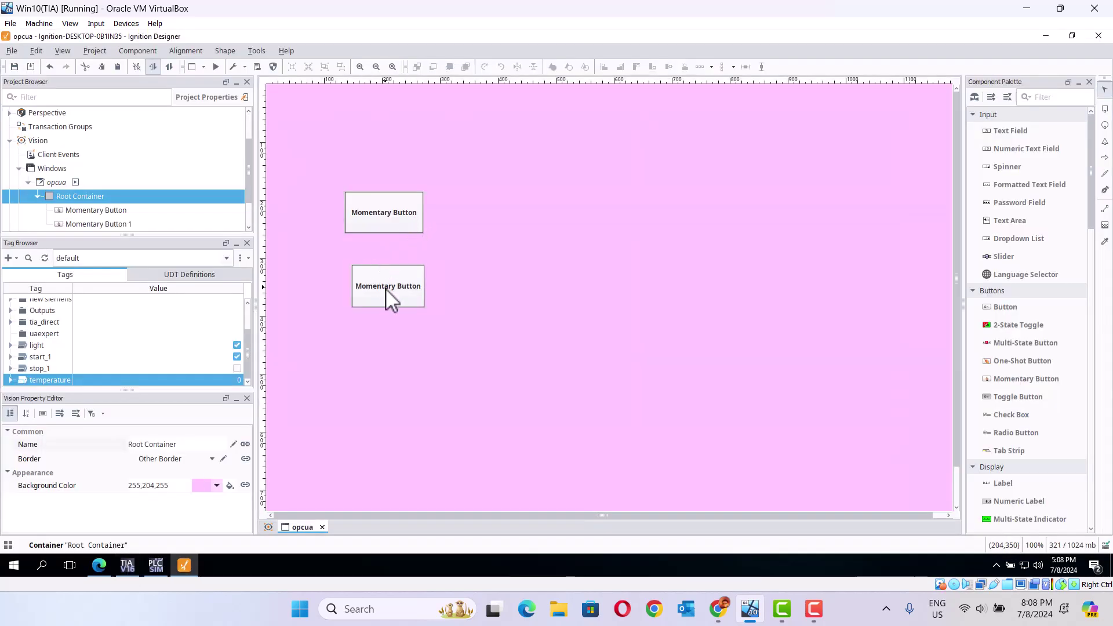
{"action": "left_click_drag", "start_coordinate": [385, 287], "coordinate": [382, 273]}
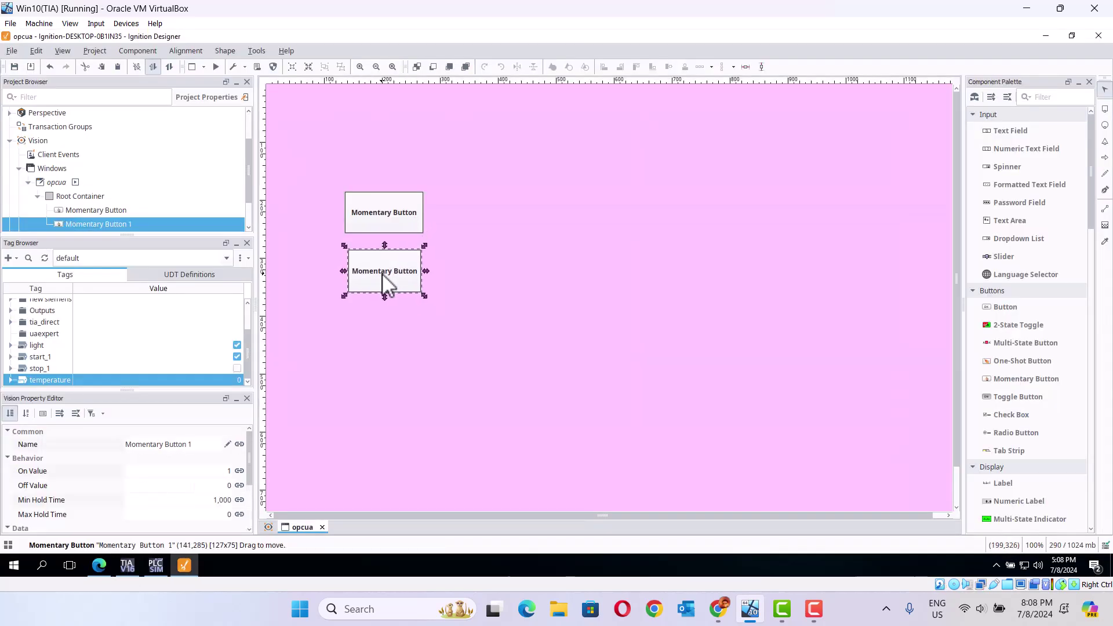
Recheck the Network 1 ladder in TIA Portal and draw an ellipse beside the two momentary buttons in Ignition Designer.
{"action": "left_click", "coordinate": [131, 565]}
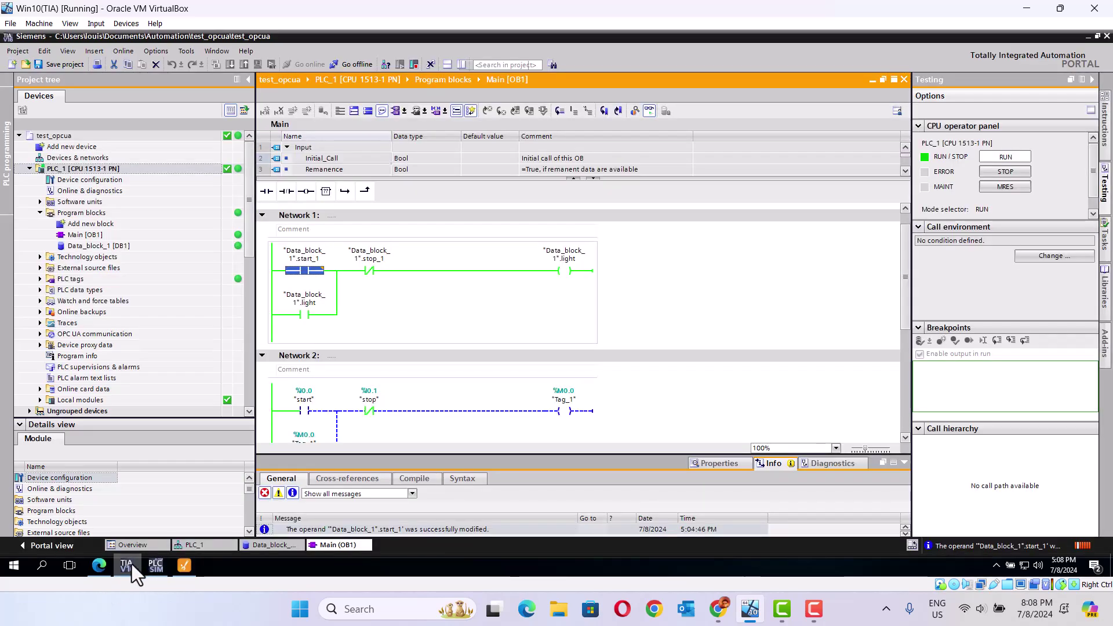
{"action": "left_click", "coordinate": [131, 565]}
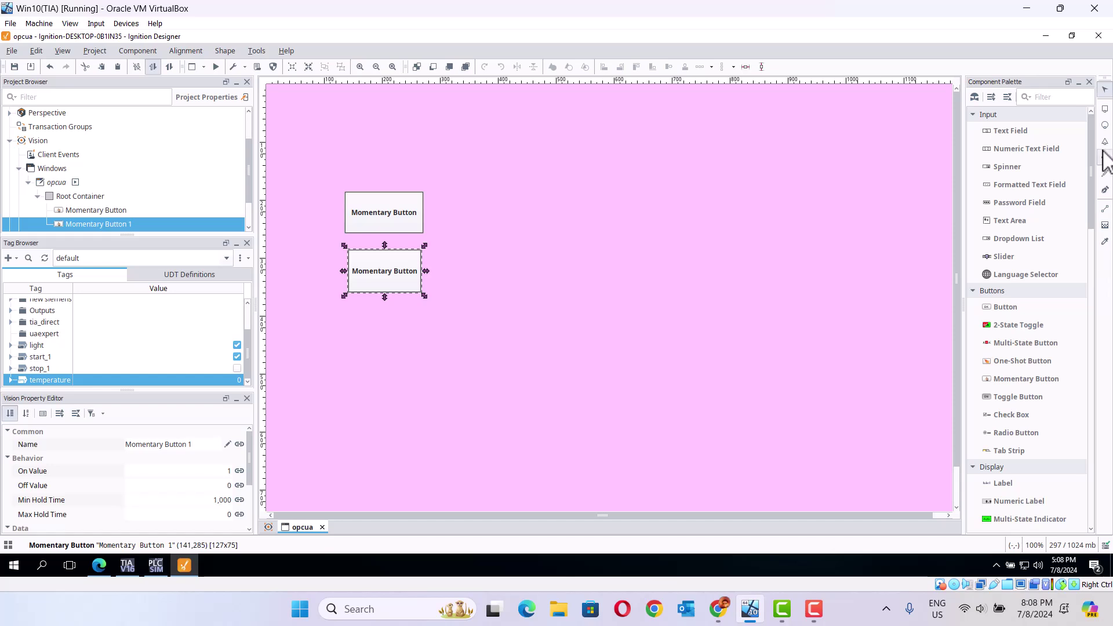
{"action": "left_click", "coordinate": [1105, 126]}
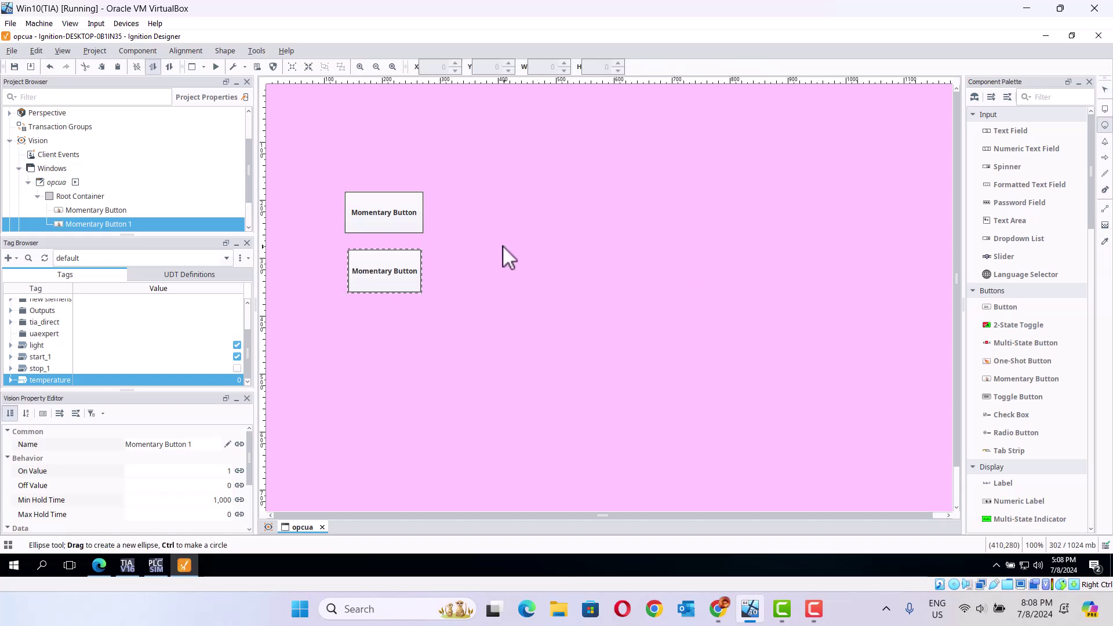
{"action": "left_click_drag", "start_coordinate": [500, 221], "coordinate": [563, 275]}
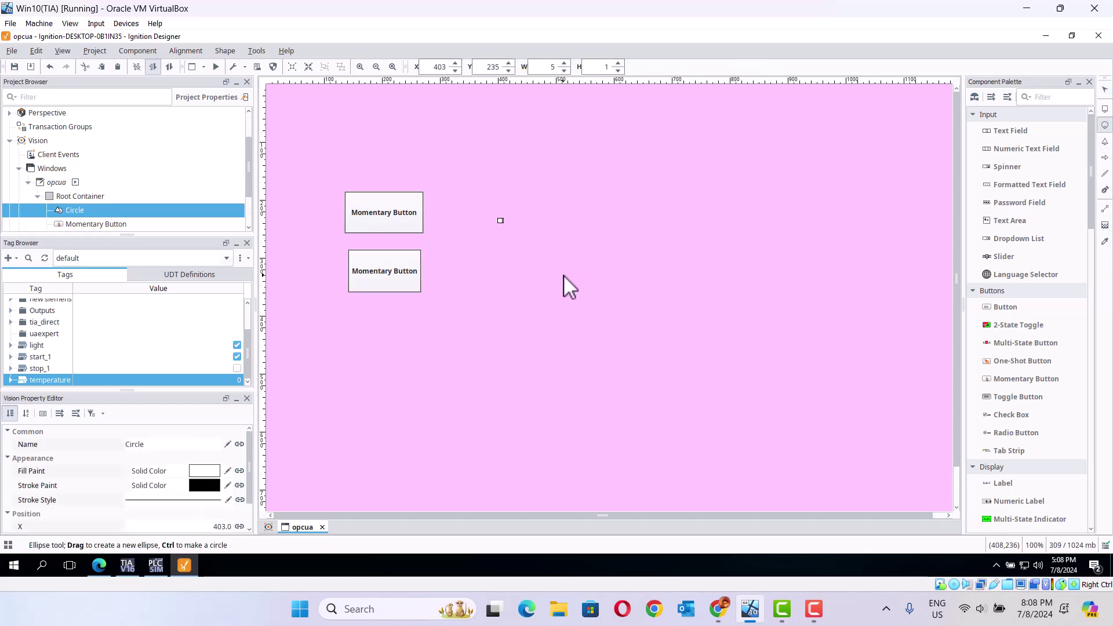
{"action": "key", "text": "Escape"}
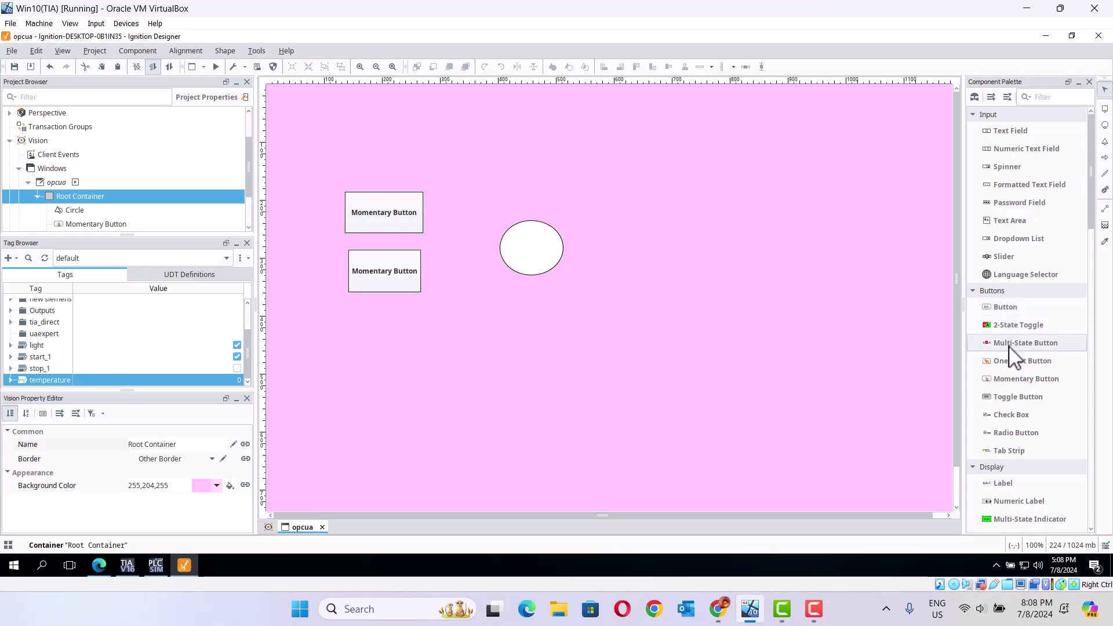
Draw two more momentary buttons below the existing pair, about 118 x 63 and, beneath it, about 148 x 78.
{"action": "left_click", "coordinate": [1019, 380]}
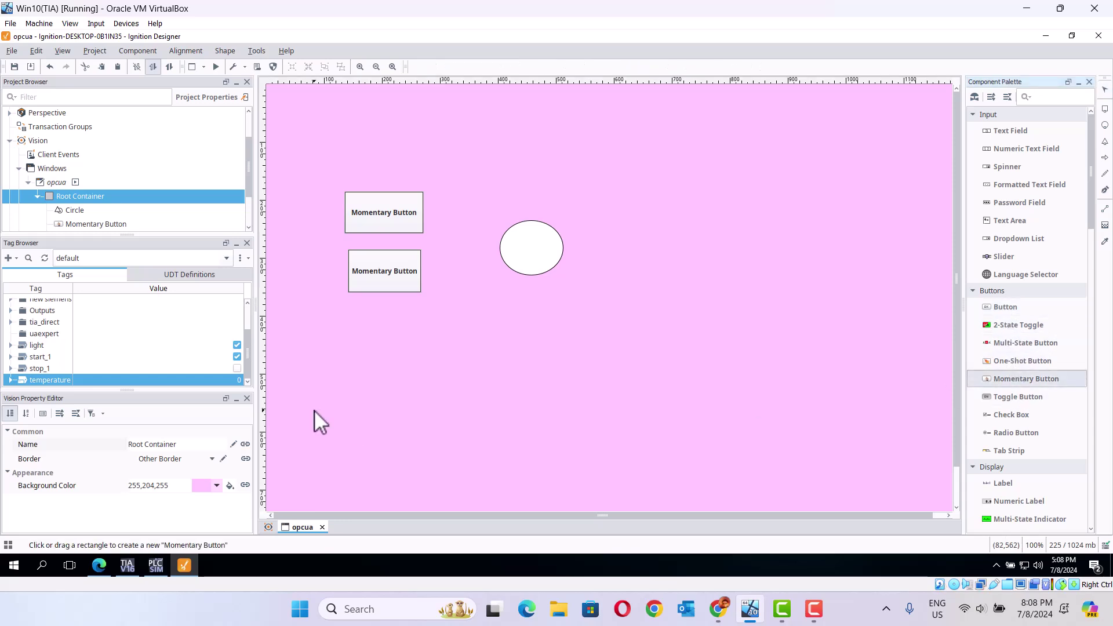
{"action": "left_click_drag", "start_coordinate": [369, 375], "coordinate": [437, 411]}
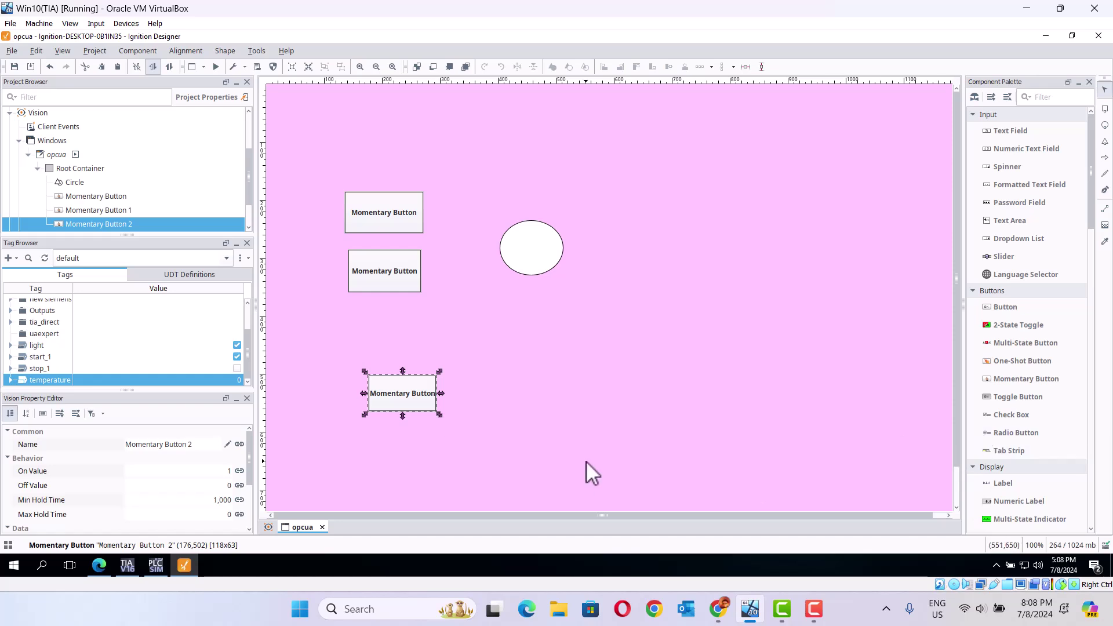
{"action": "left_click", "coordinate": [985, 380]}
{"action": "left_click_drag", "start_coordinate": [367, 446], "coordinate": [453, 490]}
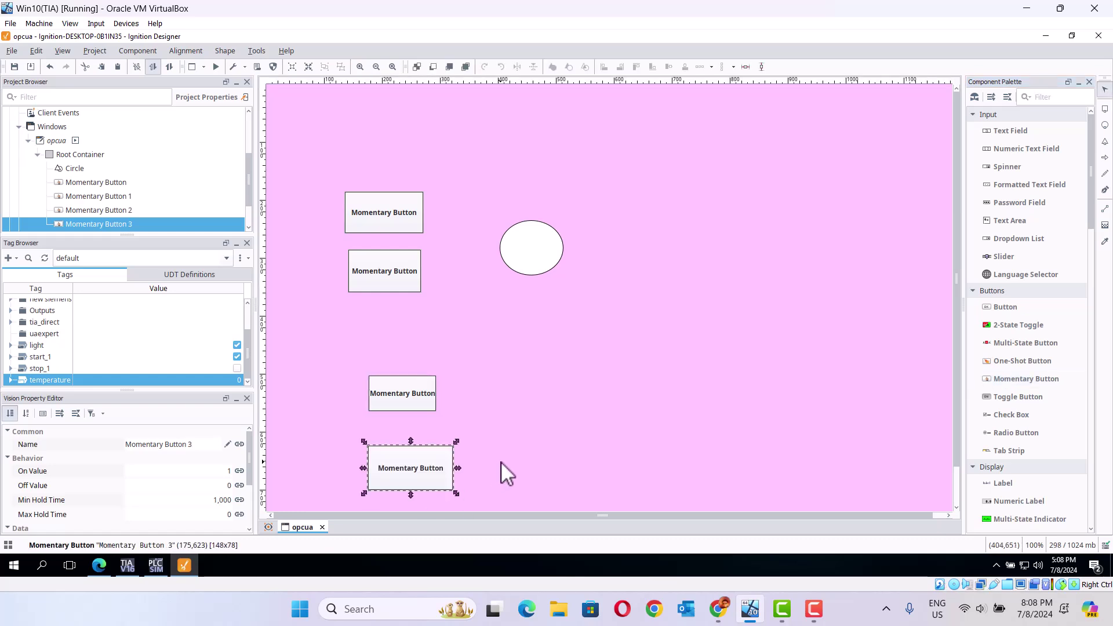
{"action": "left_click", "coordinate": [501, 461]}
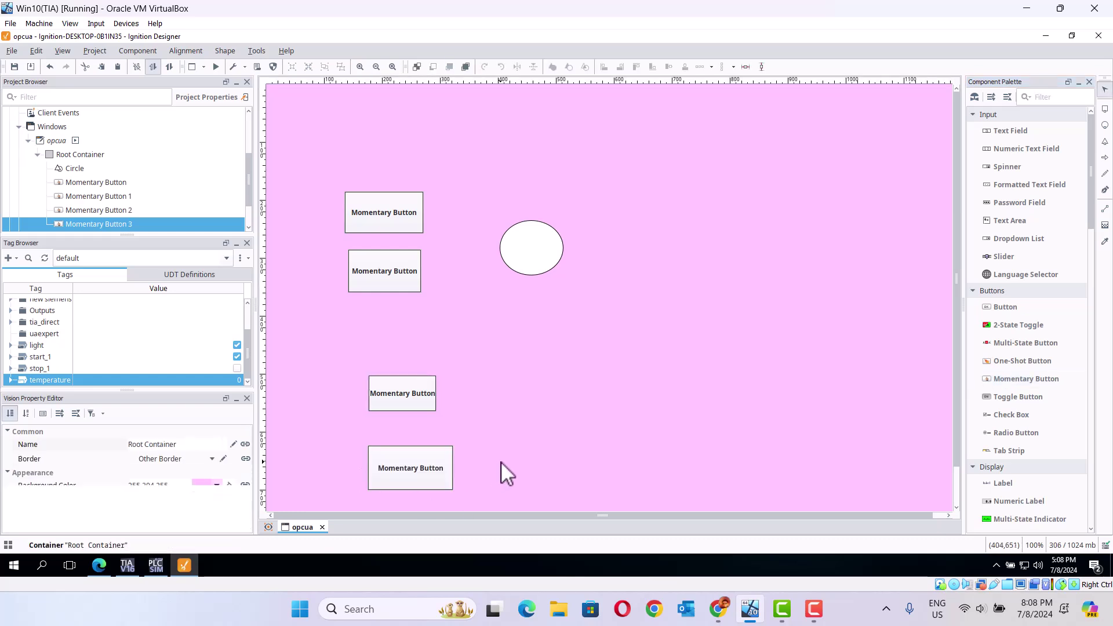
Rename the topmost momentary button component as start_1.
{"action": "left_click", "coordinate": [387, 221]}
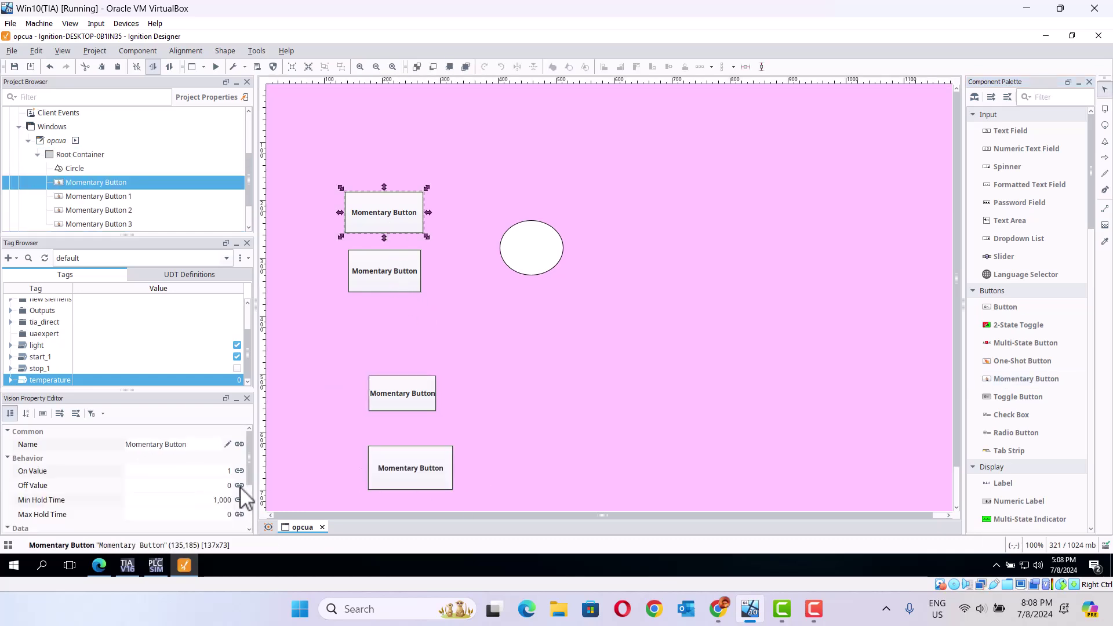
{"action": "left_click", "coordinate": [125, 566]}
{"action": "left_click", "coordinate": [124, 566]}
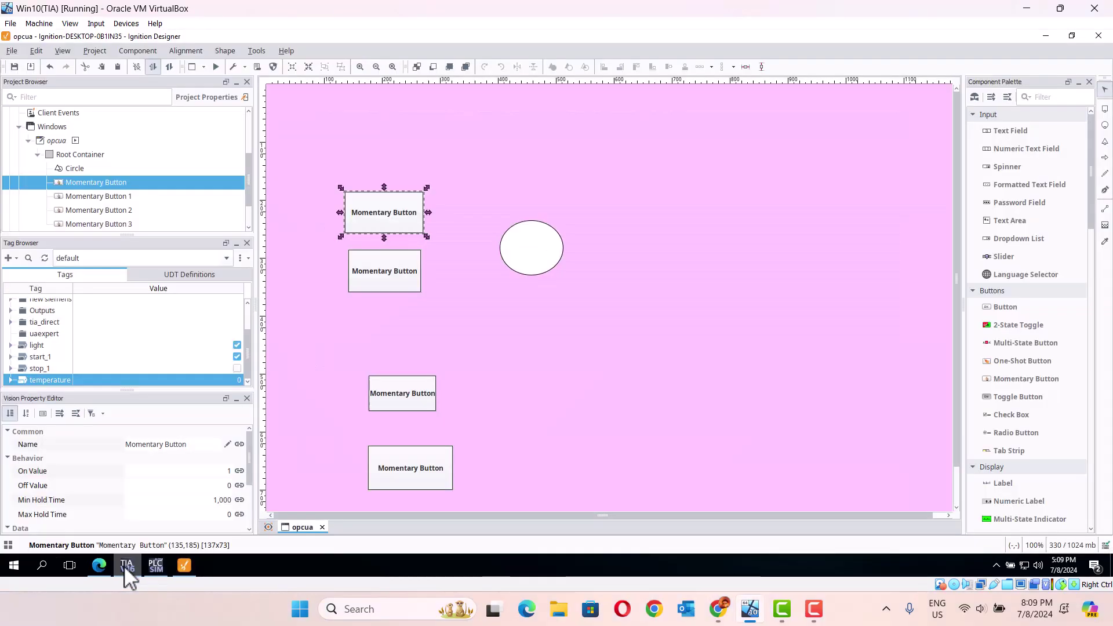
{"action": "left_click", "coordinate": [41, 355]}
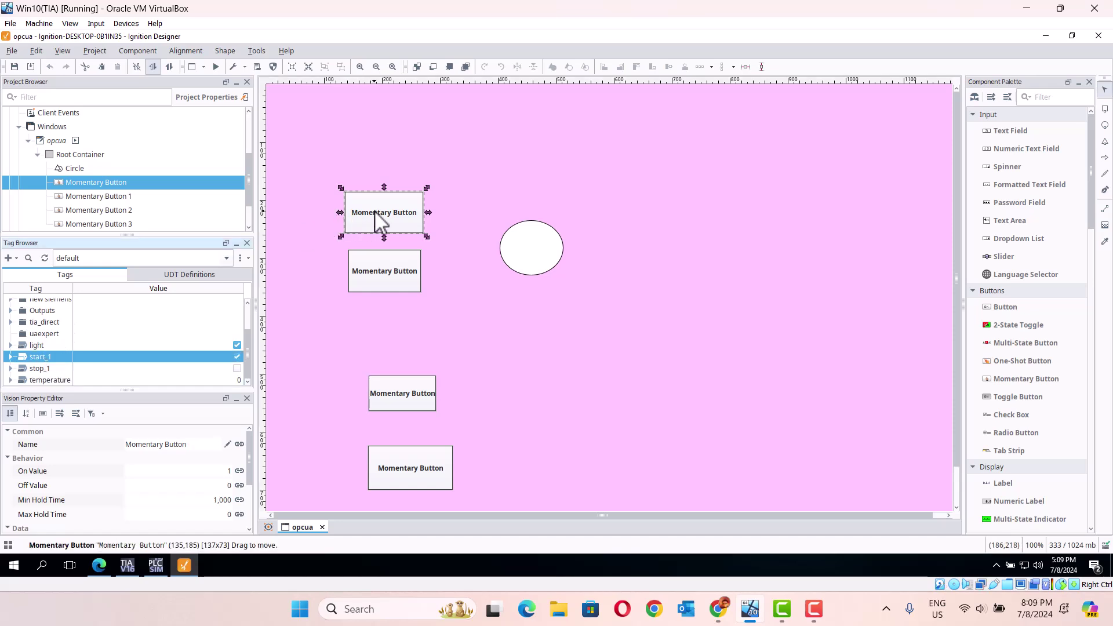
{"action": "left_click", "coordinate": [203, 445]}
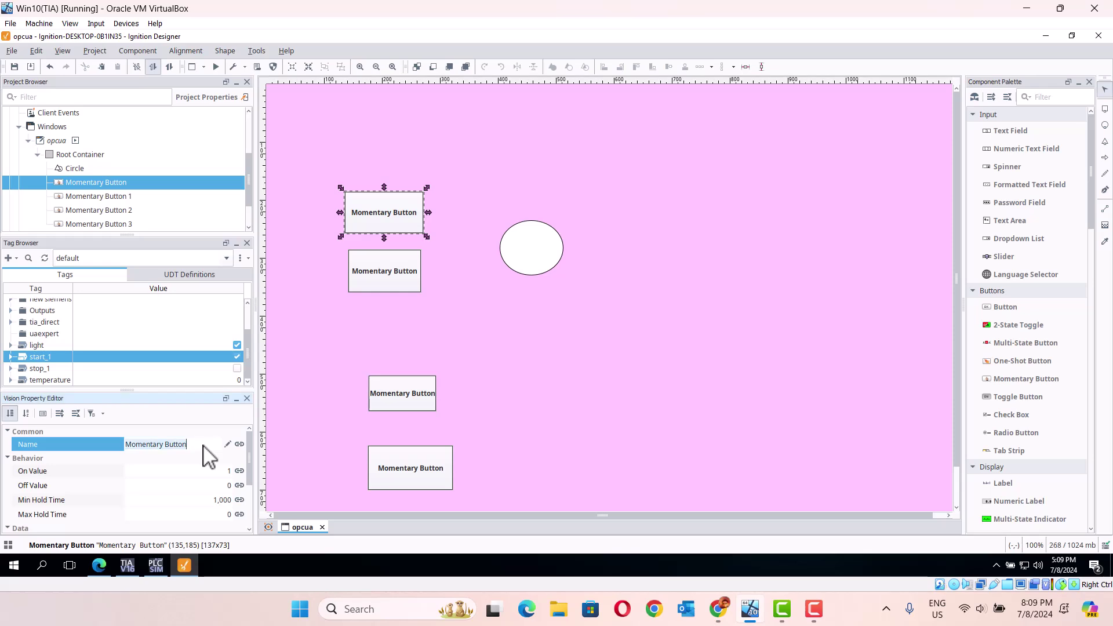
{"action": "key", "text": "ctrl+a"}
{"action": "key", "text": "BackSpace"}
{"action": "type", "text": "start"}
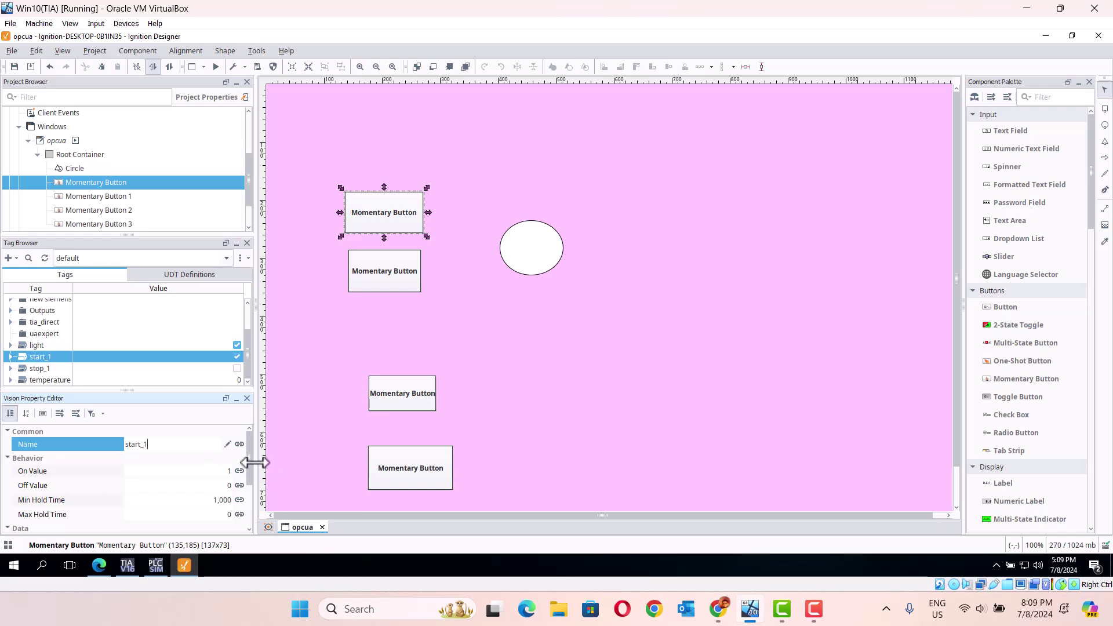
Clear the default display text of the start_1 momentary button.
{"action": "left_click_drag", "start_coordinate": [249, 462], "coordinate": [249, 514]}
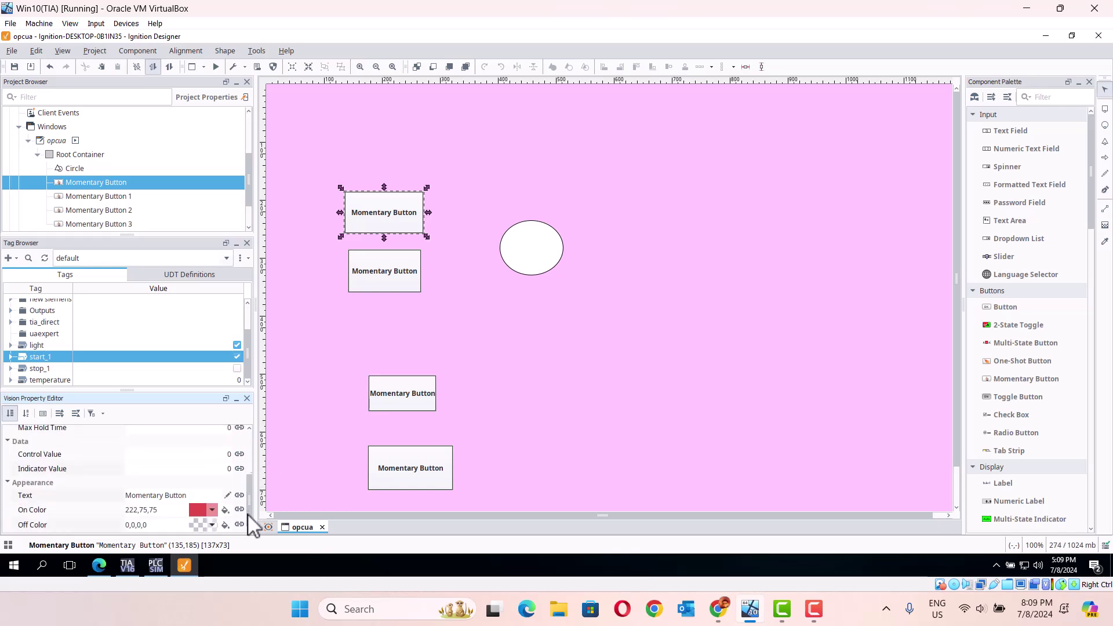
{"action": "left_click", "coordinate": [195, 494]}
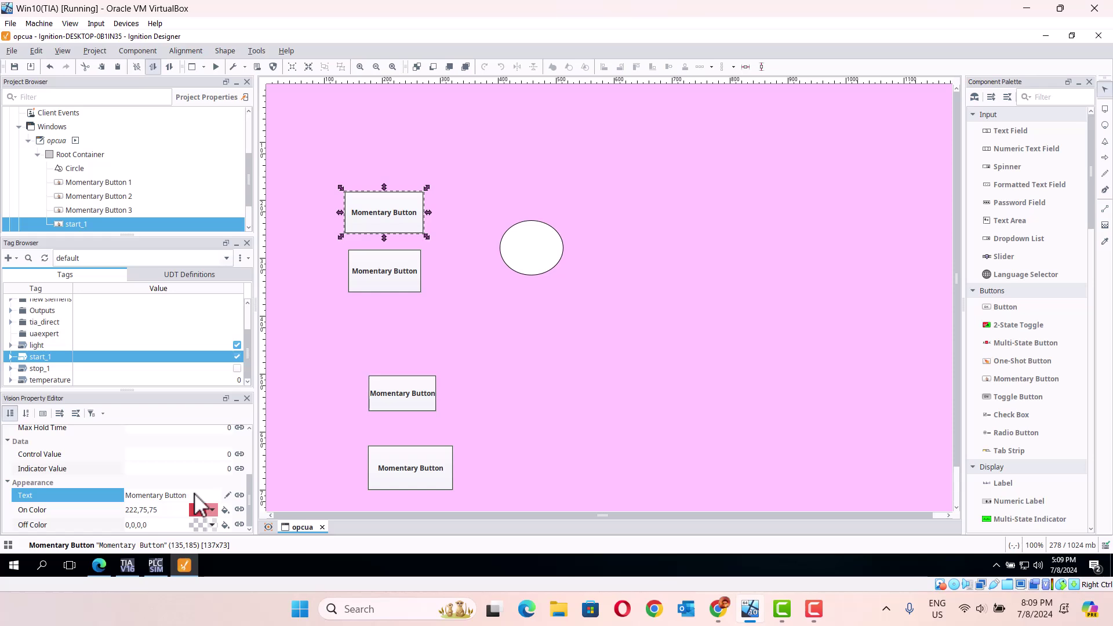
{"action": "left_click", "coordinate": [195, 495]}
{"action": "key", "text": "BackSpace"}
{"action": "key", "text": "BackSpace"}
{"action": "key", "text": "BackSpace"}
{"action": "key", "text": "BackSpace"}
{"action": "key", "text": "BackSpace"}
{"action": "key", "text": "BackSpace"}
{"action": "key", "text": "BackSpace"}
{"action": "key", "text": "BackSpace"}
{"action": "key", "text": "BackSpace"}
{"action": "key", "text": "BackSpace"}
{"action": "key", "text": "BackSpace"}
{"action": "key", "text": "BackSpace"}
{"action": "key", "text": "BackSpace"}
{"action": "key", "text": "BackSpace"}
{"action": "key", "text": "BackSpace"}
{"action": "key", "text": "BackSpace"}
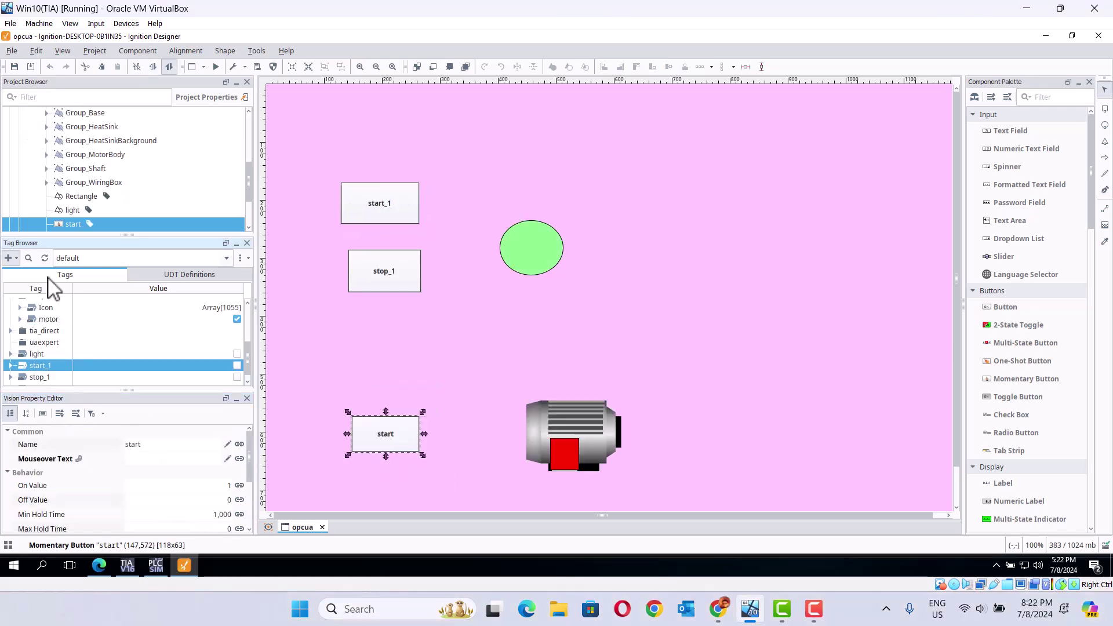
Import Tag_1 from the Memory folder of PLC_1 under s7-1500 OPCUA into the default tag provider.
{"action": "left_click", "coordinate": [28, 258]}
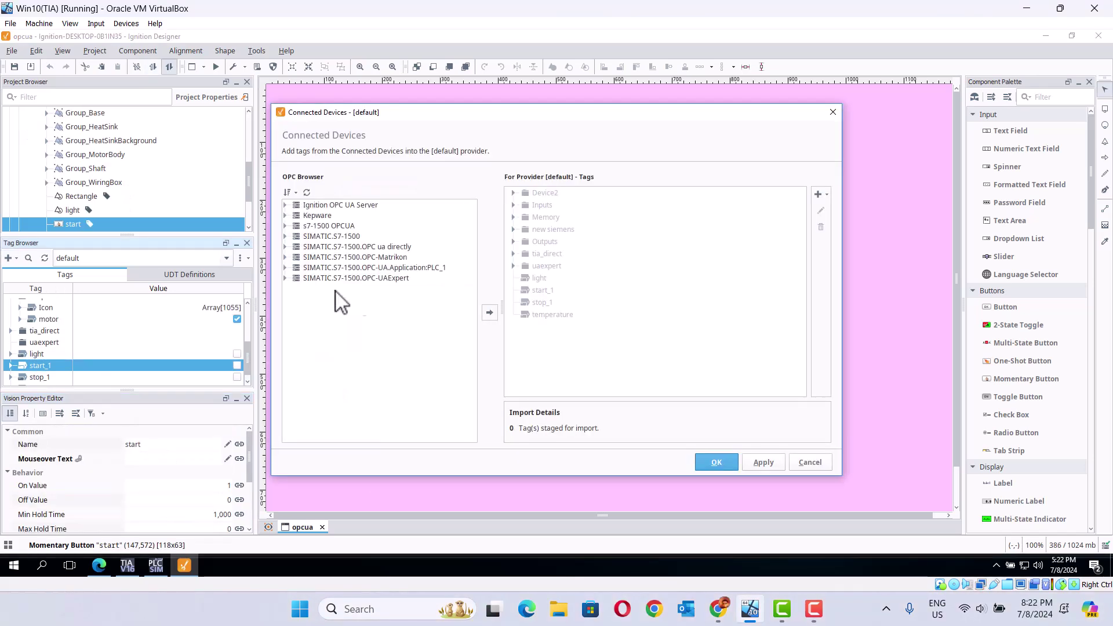
{"action": "left_click", "coordinate": [284, 226]}
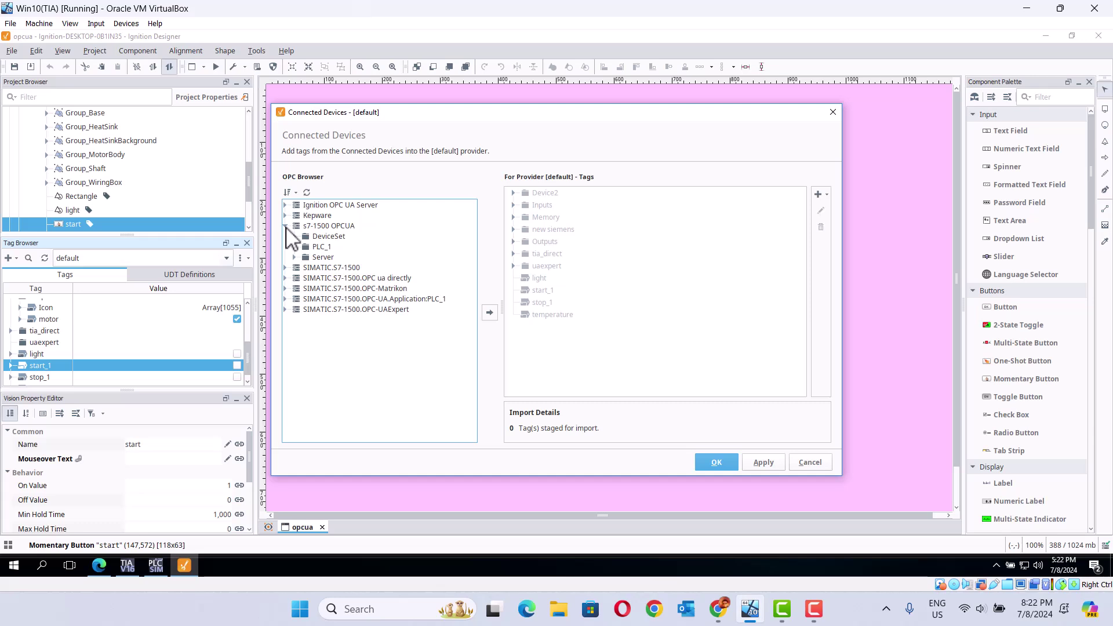
{"action": "left_click", "coordinate": [294, 246]}
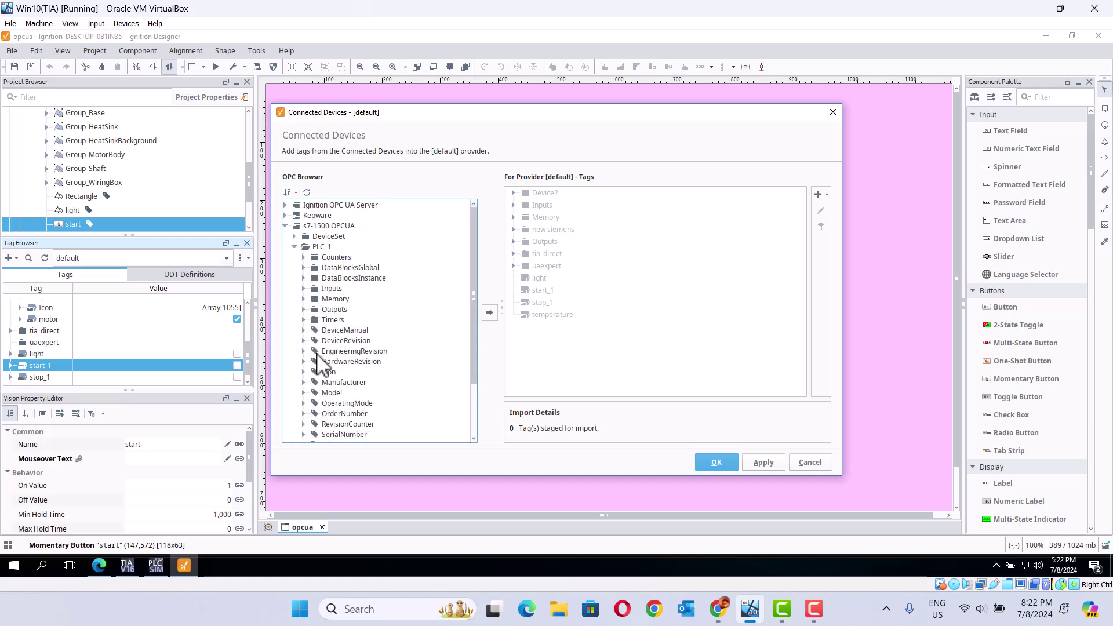
{"action": "left_click", "coordinate": [303, 298]}
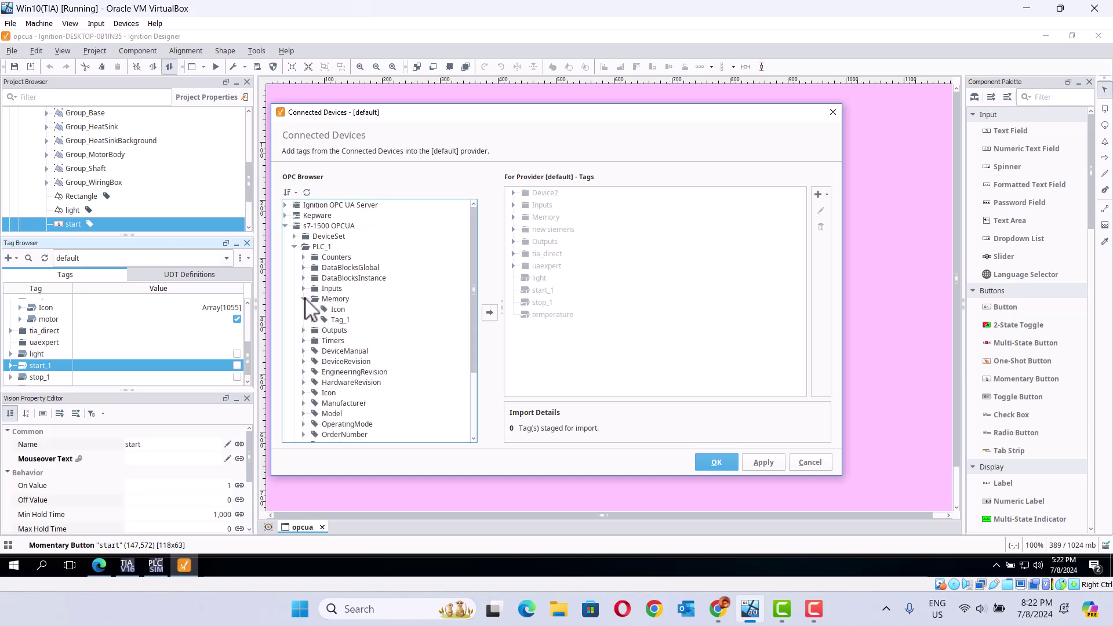
{"action": "left_click", "coordinate": [337, 320]}
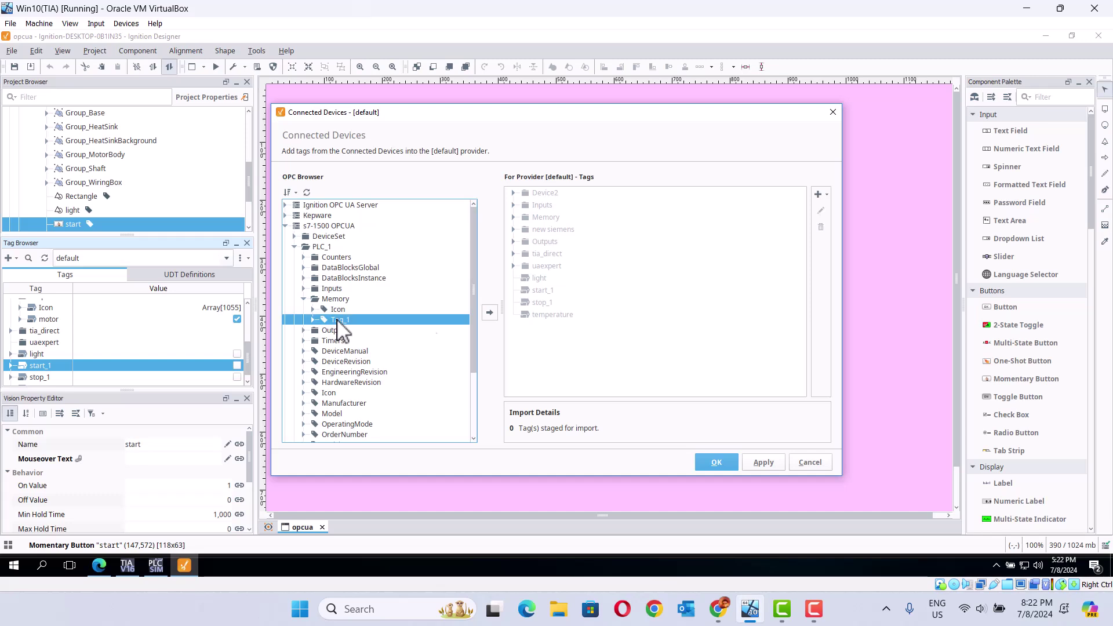
{"action": "left_click", "coordinate": [489, 312]}
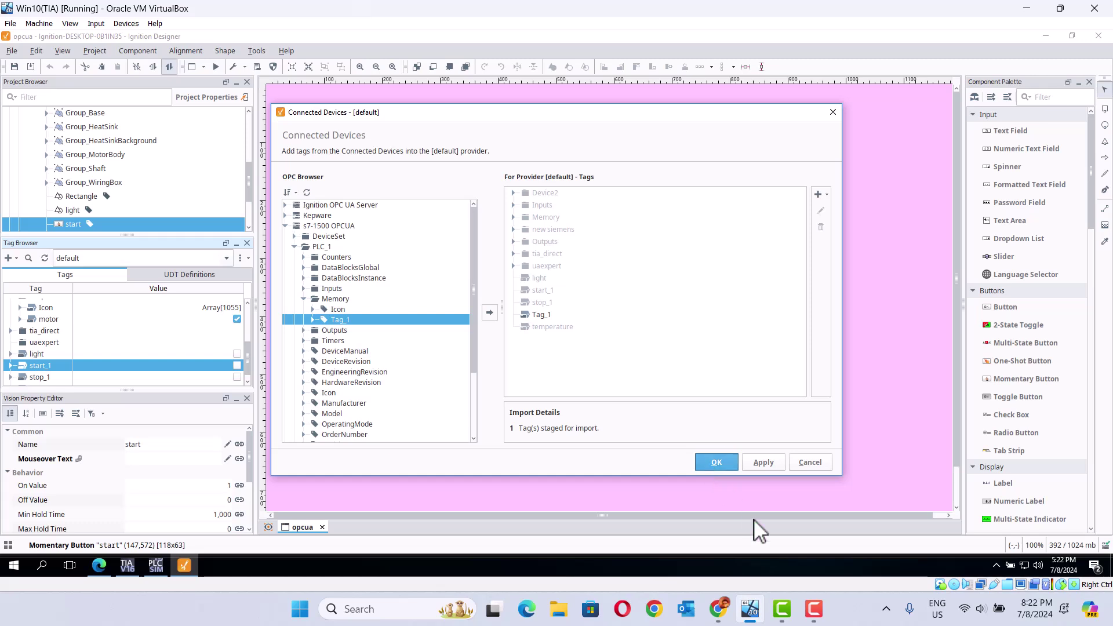
{"action": "left_click", "coordinate": [766, 463]}
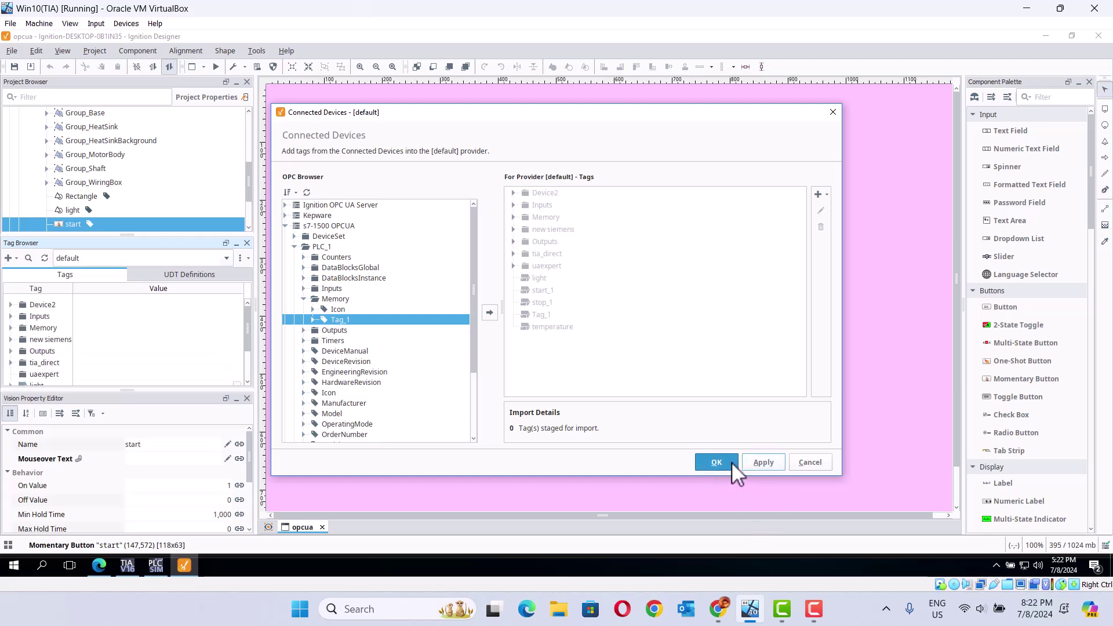
{"action": "left_click", "coordinate": [732, 462]}
Select the start button in the window and locate the imported Tag_1 in the default provider's tag list.
{"action": "left_click", "coordinate": [384, 435]}
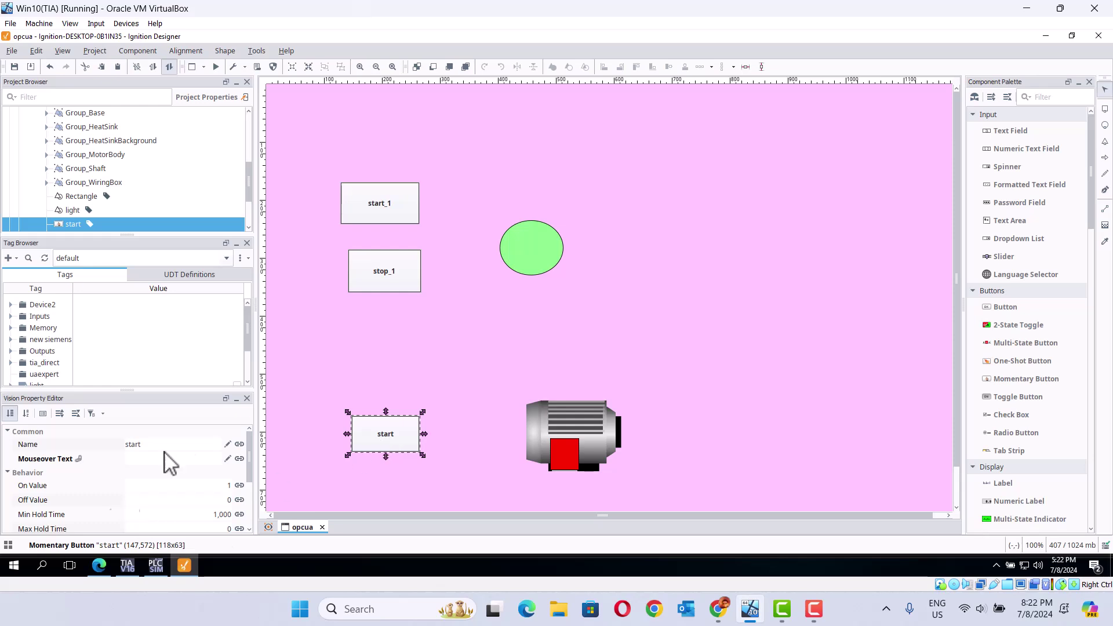
{"action": "left_click_drag", "start_coordinate": [245, 343], "coordinate": [242, 373]}
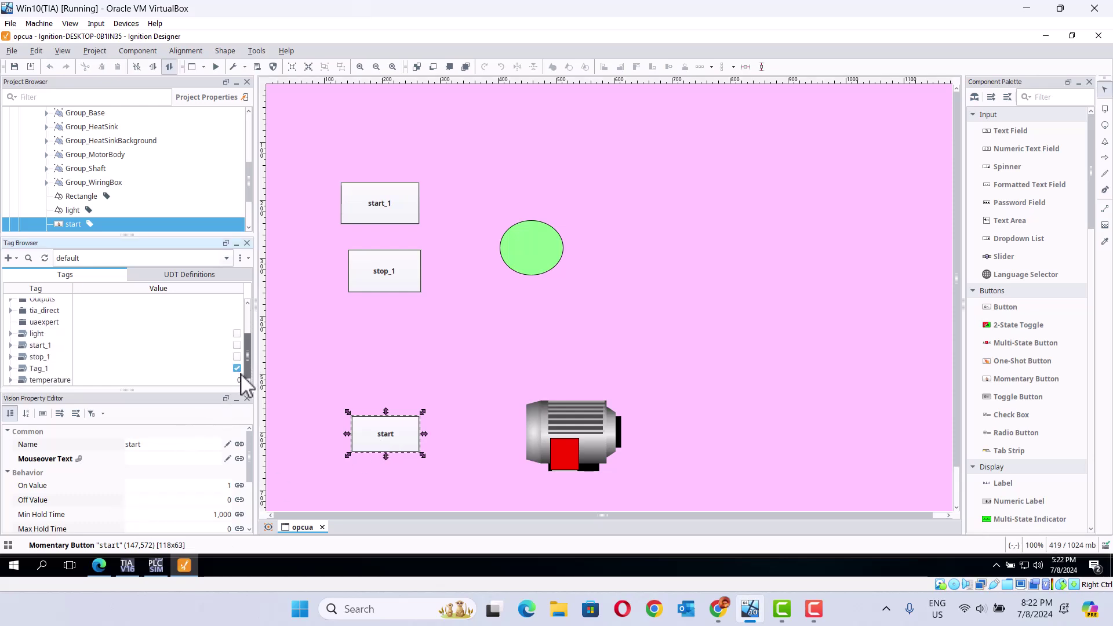
{"action": "left_click", "coordinate": [37, 370]}
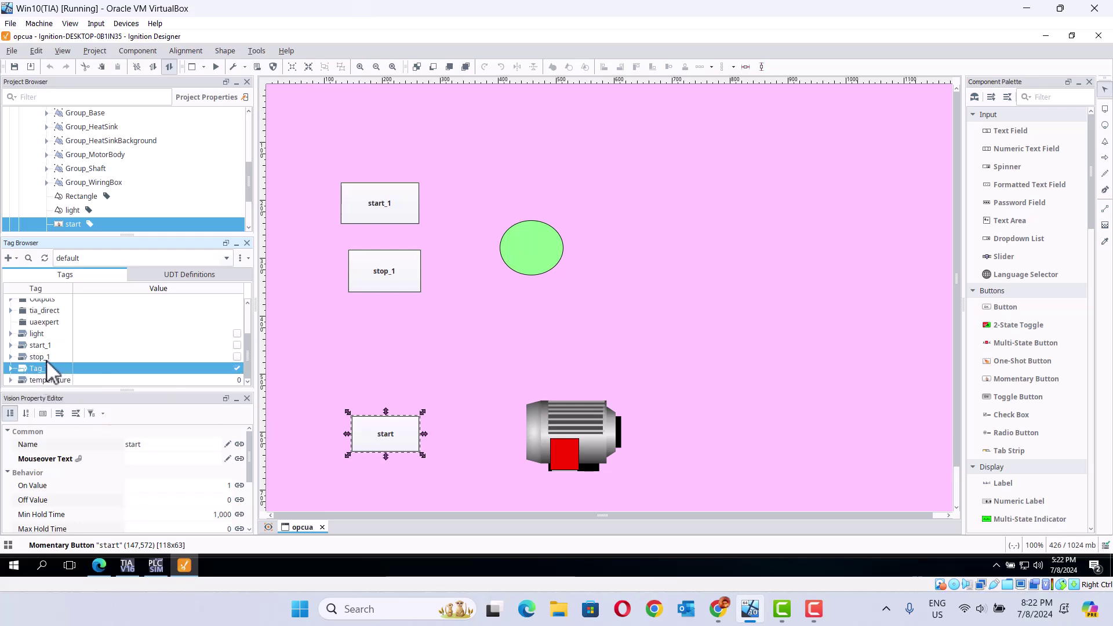
Bind the imported Tag_1 to the start momentary button in the opcua window.
{"action": "left_click_drag", "start_coordinate": [41, 364], "coordinate": [371, 434]}
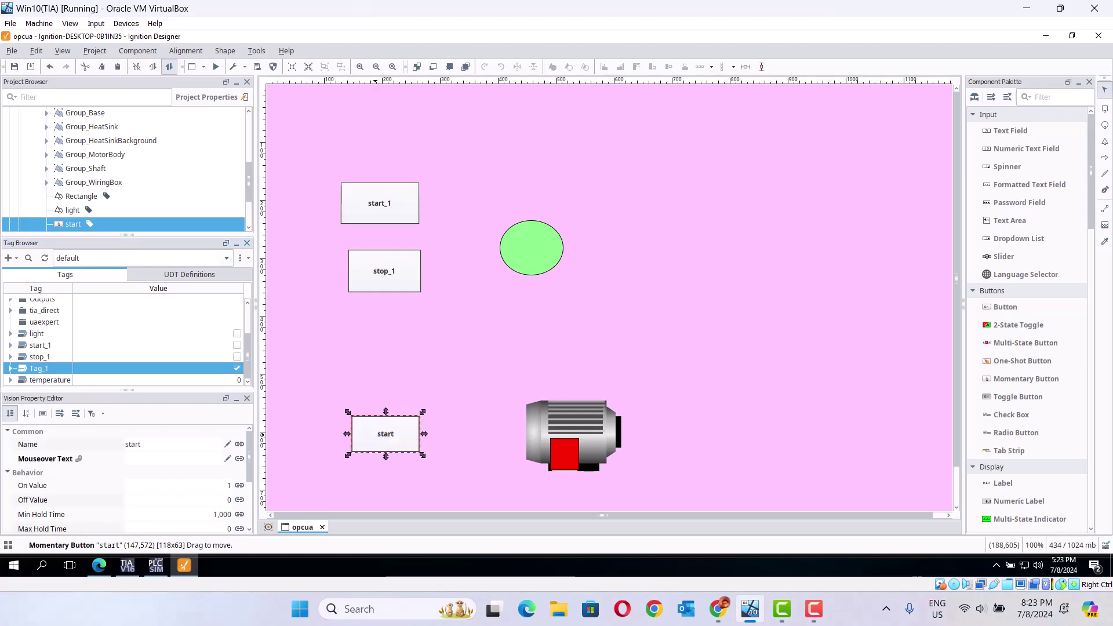
{"action": "left_click", "coordinate": [444, 394]}
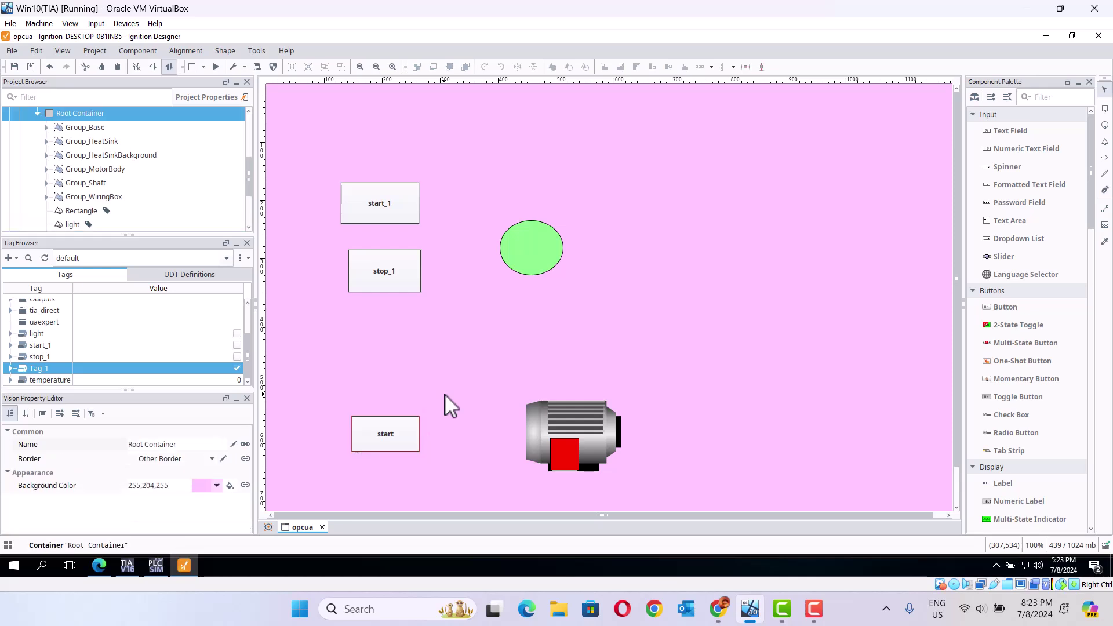
Switch to TIA Portal and examine the ladder logic in Networks 1 to 3 of Main [OB1].
{"action": "left_click", "coordinate": [130, 565]}
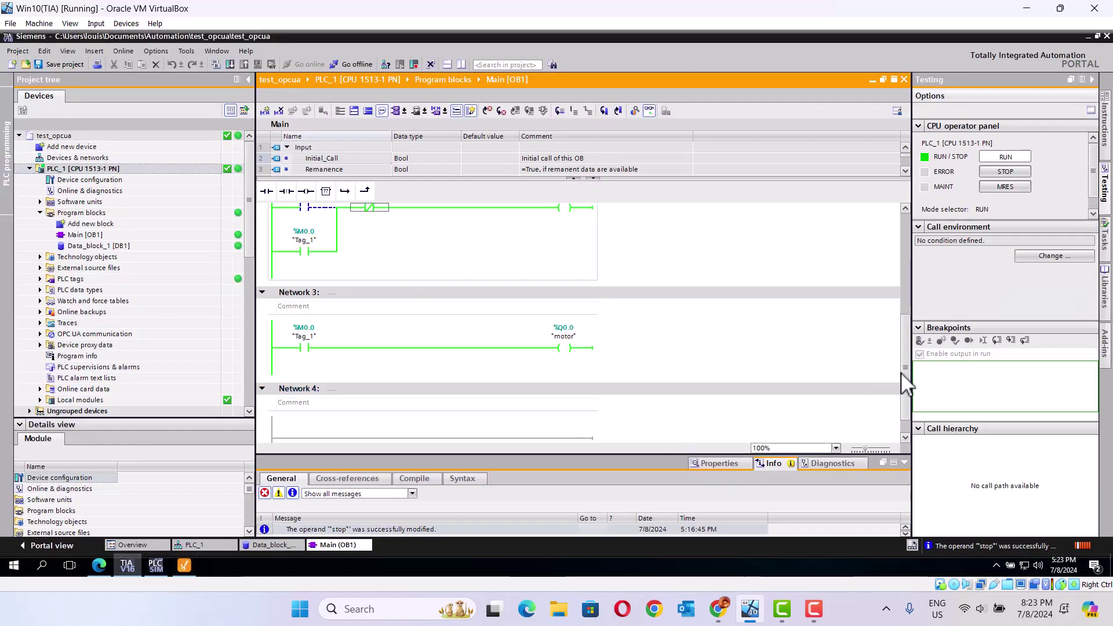
{"action": "left_click_drag", "start_coordinate": [906, 375], "coordinate": [902, 303]}
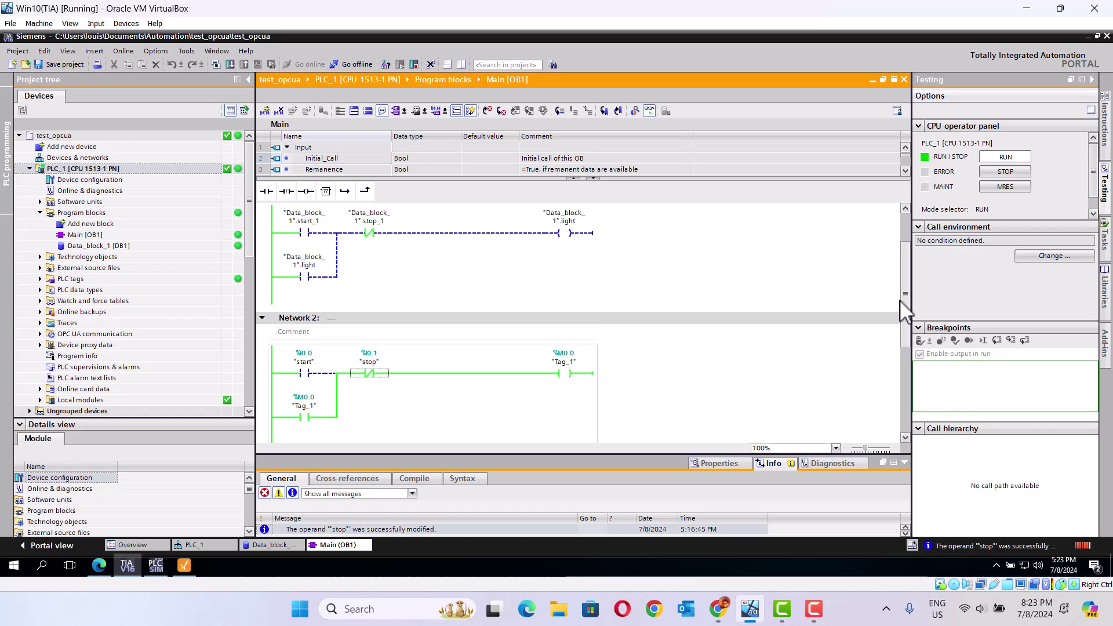
{"action": "mouse_move", "coordinate": [901, 301]}
{"action": "left_mouse_down"}
{"action": "mouse_move", "coordinate": [899, 359]}
{"action": "mouse_move", "coordinate": [895, 308]}
{"action": "left_mouse_up"}
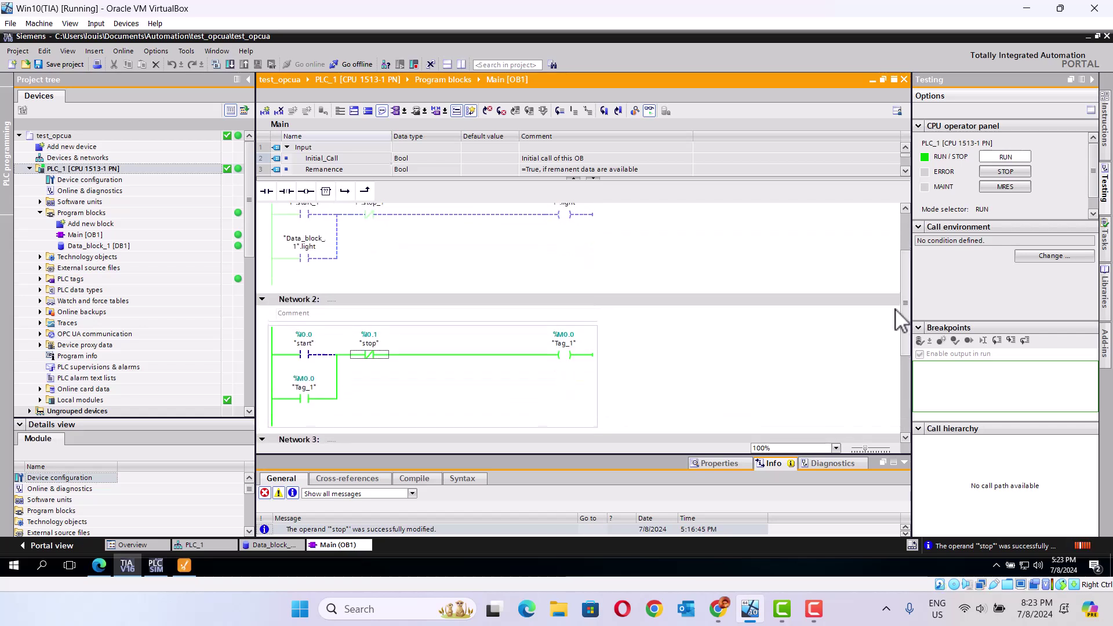
Switch back to Ignition Designer and move the start button up to about x 151, y 504.
{"action": "left_click", "coordinate": [182, 569]}
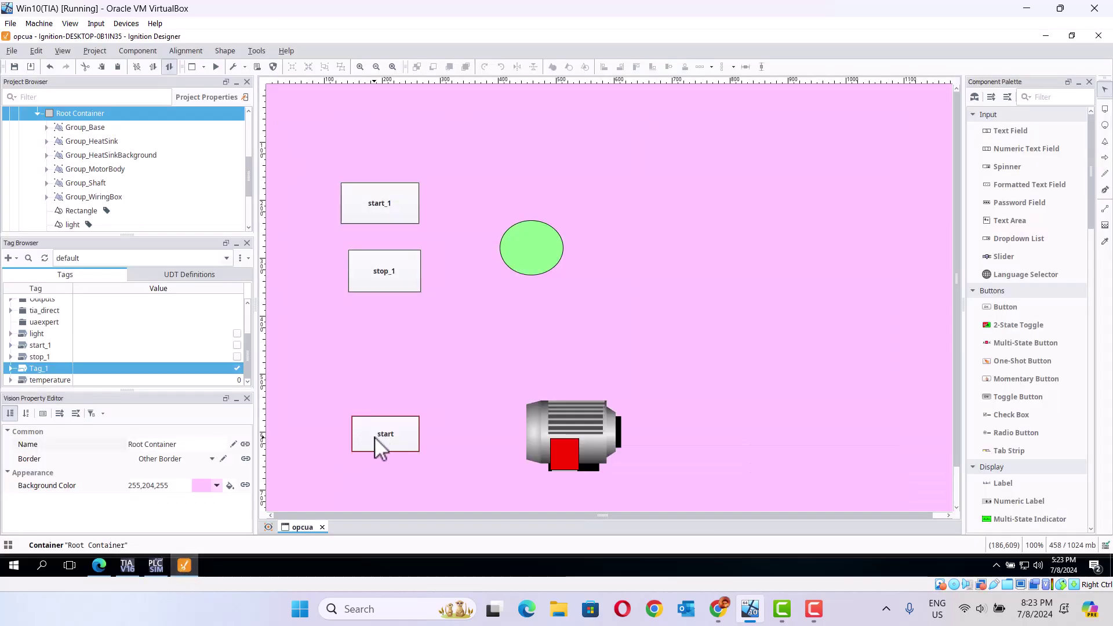
{"action": "left_click_drag", "start_coordinate": [374, 437], "coordinate": [377, 398]}
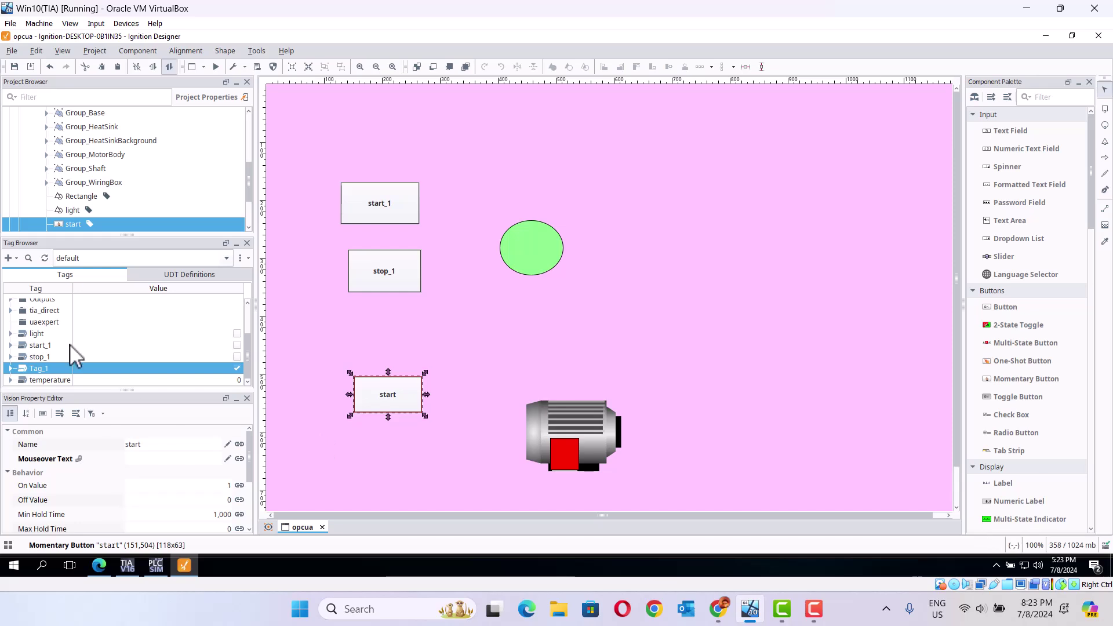
{"action": "left_click", "coordinate": [36, 345]}
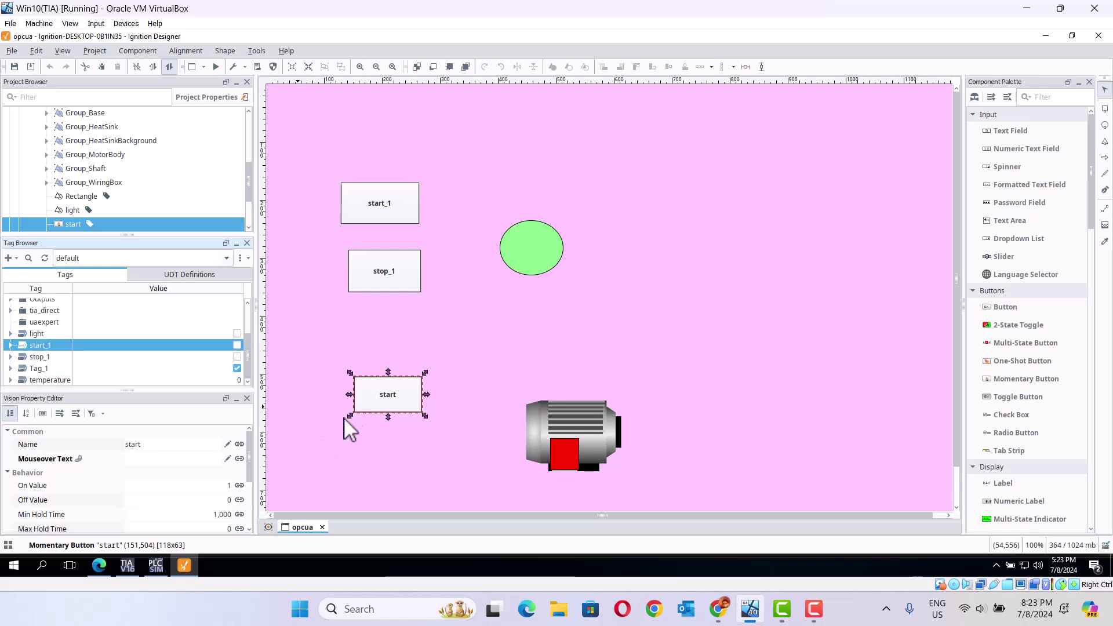
{"action": "left_click", "coordinate": [422, 474]}
Run the window in preview mode and test the light with the start_1 and stop_1 buttons.
{"action": "left_click", "coordinate": [216, 67]}
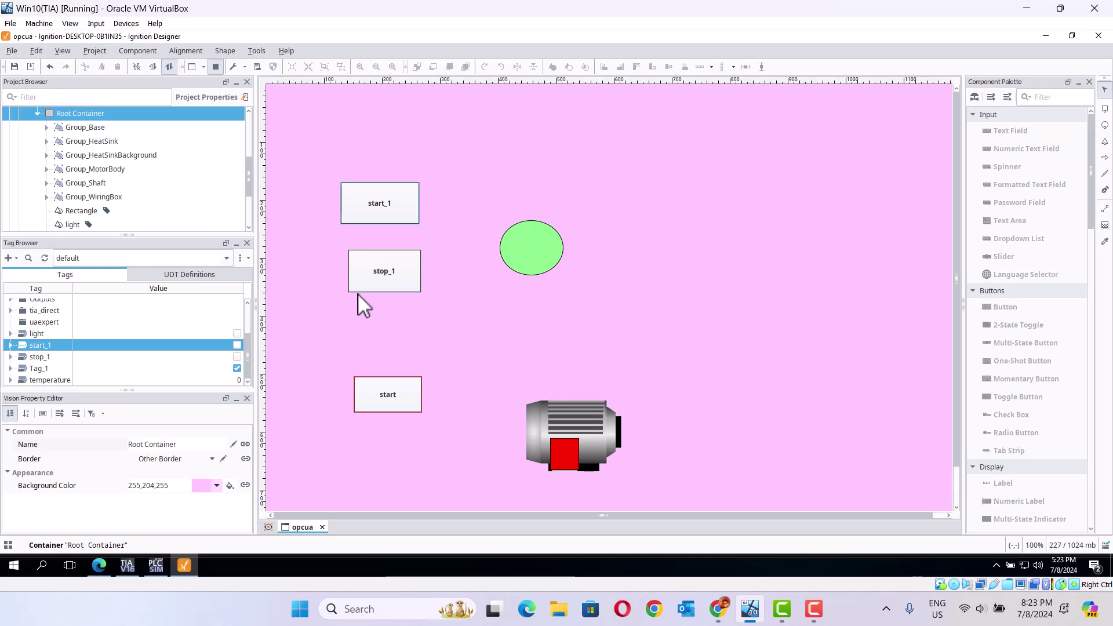
{"action": "left_click", "coordinate": [380, 205]}
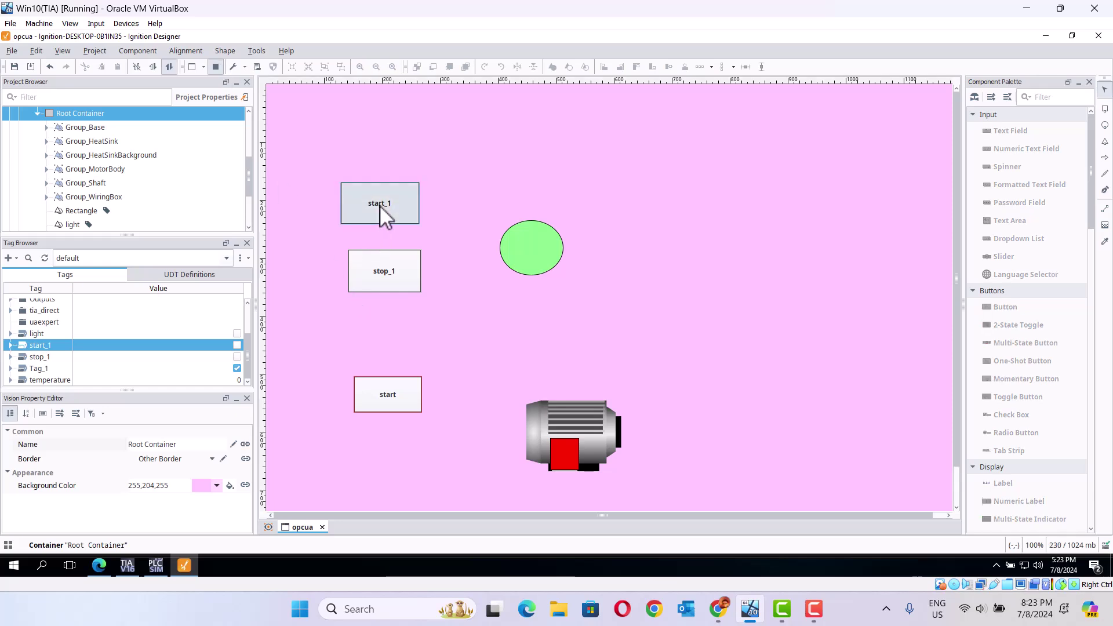
{"action": "left_click", "coordinate": [385, 271]}
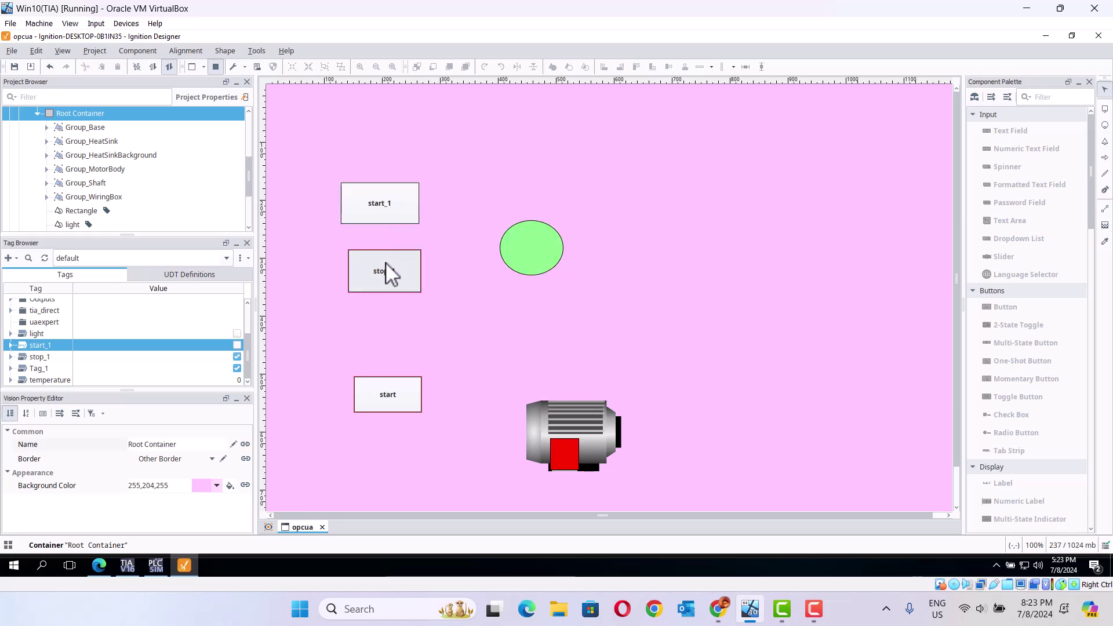
{"action": "left_click", "coordinate": [383, 209]}
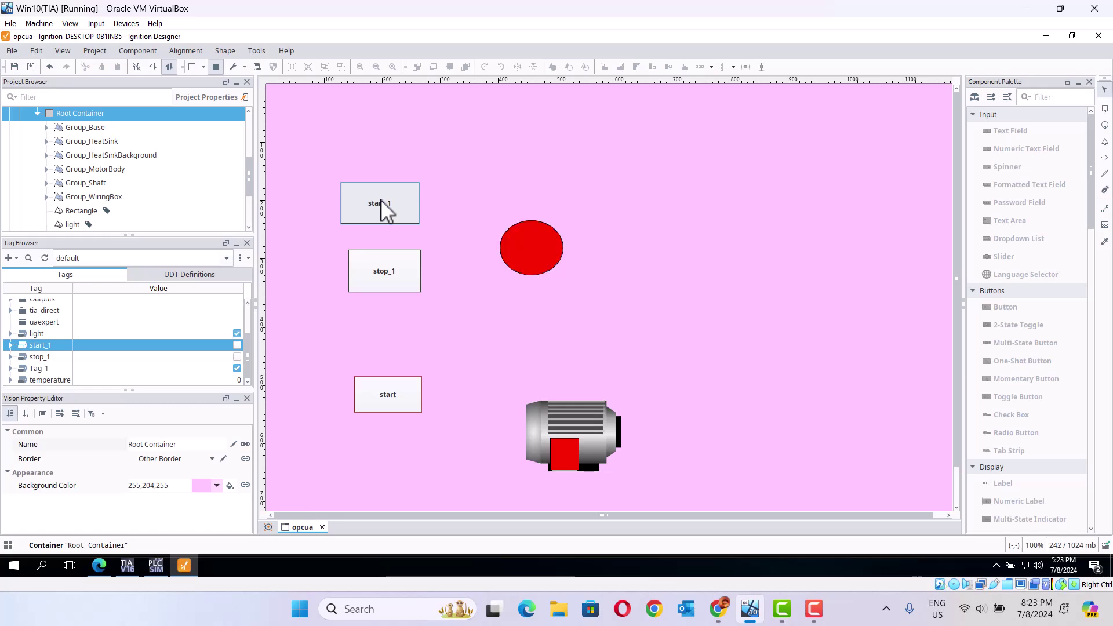
Operate the start button repeatedly in the preview to test Tag_1 and the motor's indicator rectangle.
{"action": "left_click", "coordinate": [404, 393]}
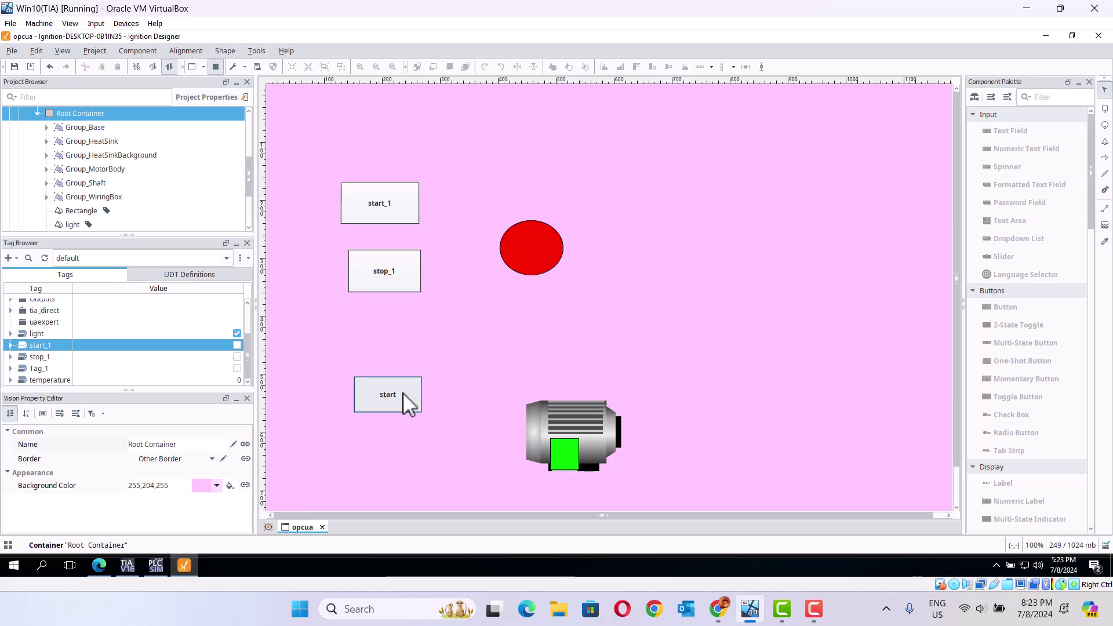
{"action": "left_click", "coordinate": [403, 393]}
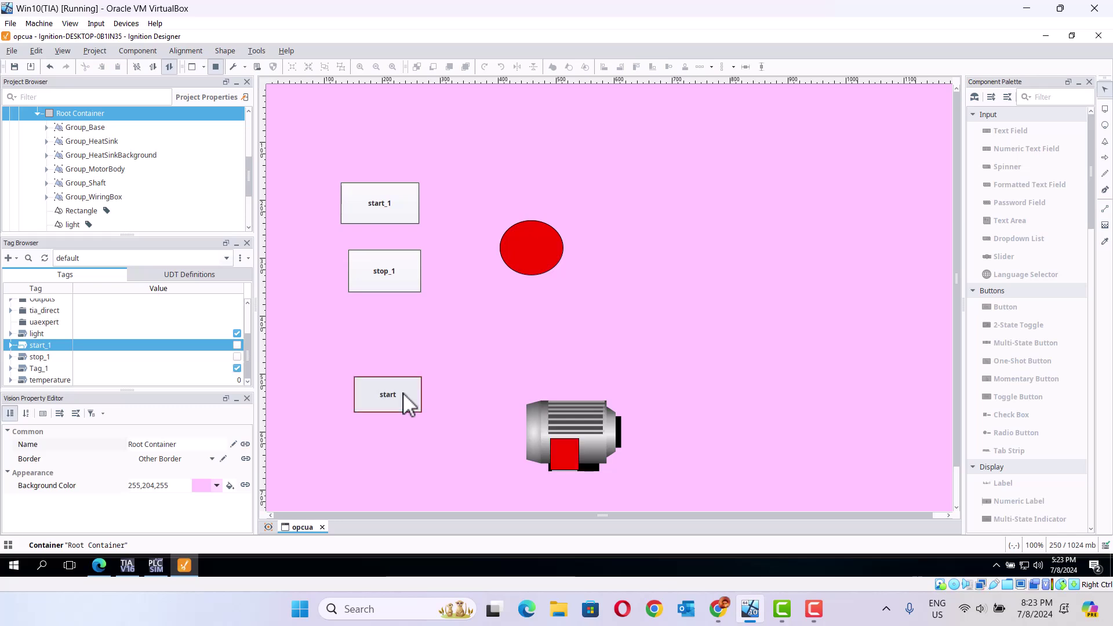
{"action": "left_click", "coordinate": [404, 393]}
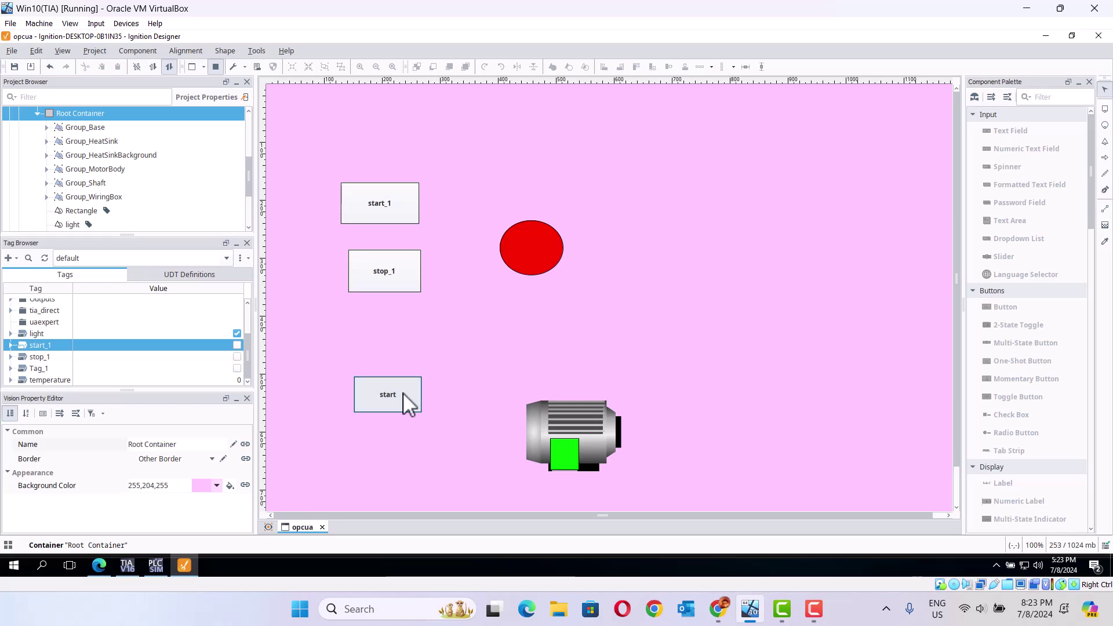
{"action": "left_click", "coordinate": [402, 392]}
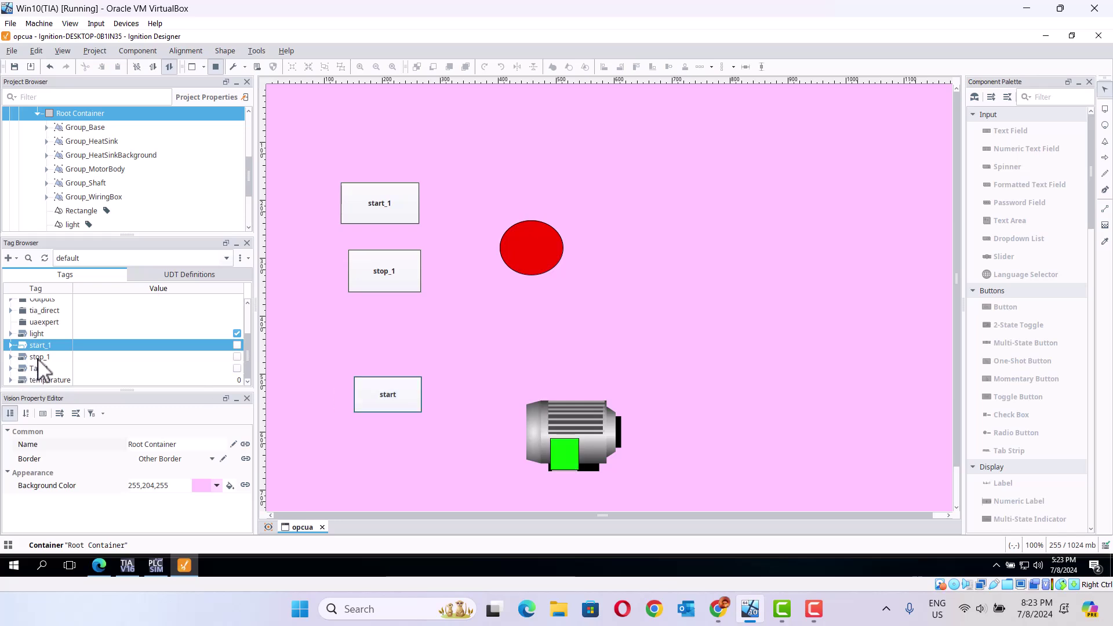
{"action": "left_click", "coordinate": [392, 391]}
Check Networks 2 and 3 of Main [OB1] in TIA Portal, and operate the start button again in Ignition Designer's preview.
{"action": "left_click", "coordinate": [131, 565]}
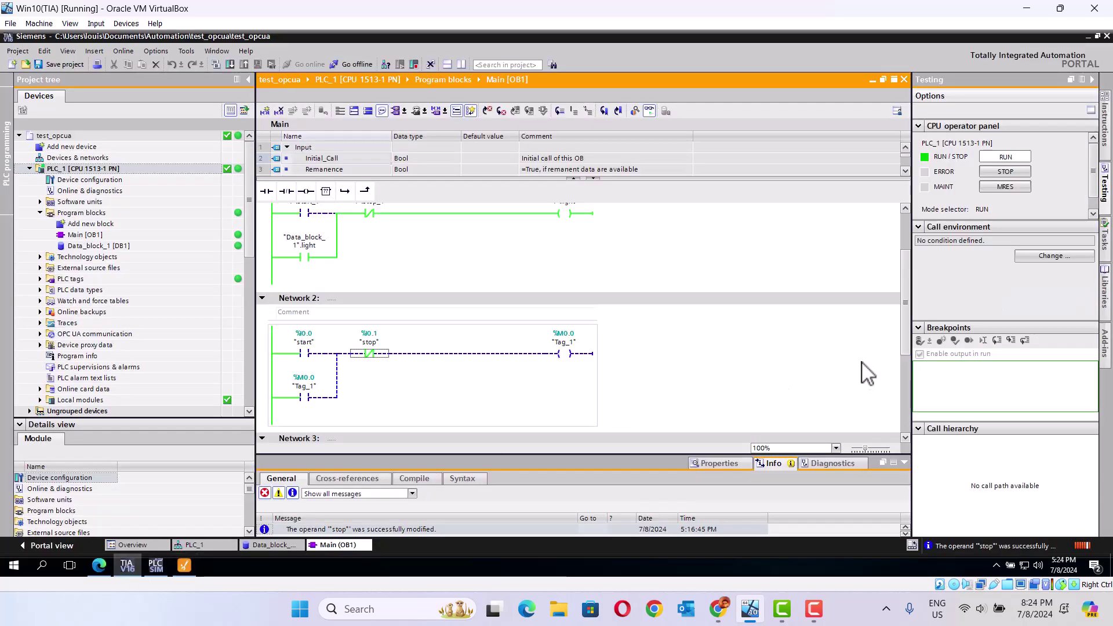
{"action": "left_click_drag", "start_coordinate": [906, 325], "coordinate": [908, 359]}
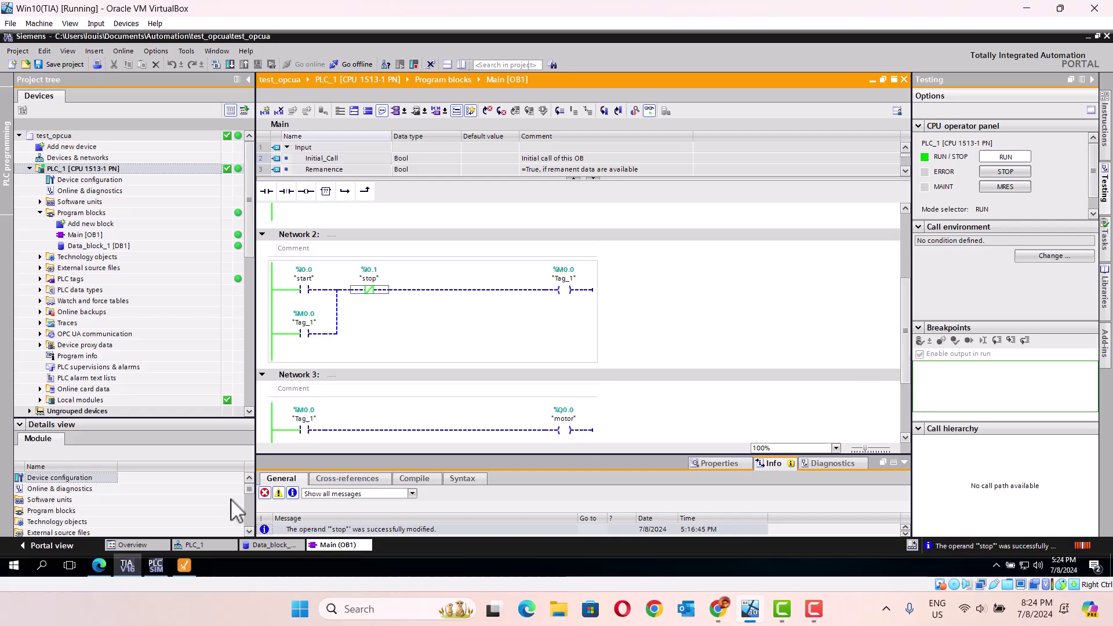
{"action": "left_click", "coordinate": [183, 565]}
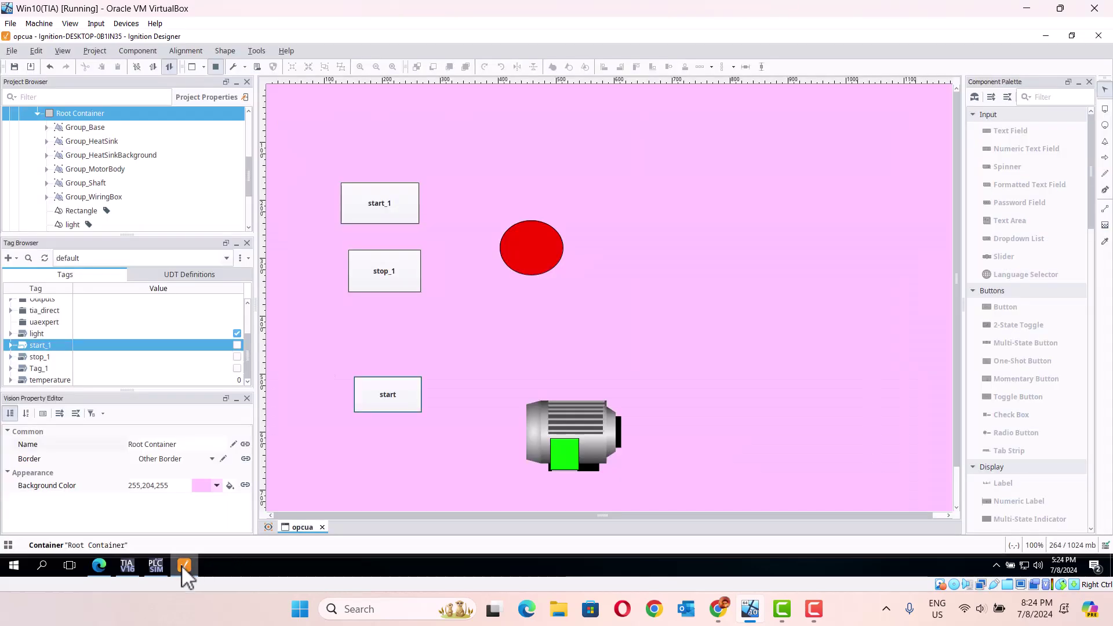
{"action": "left_click", "coordinate": [382, 394]}
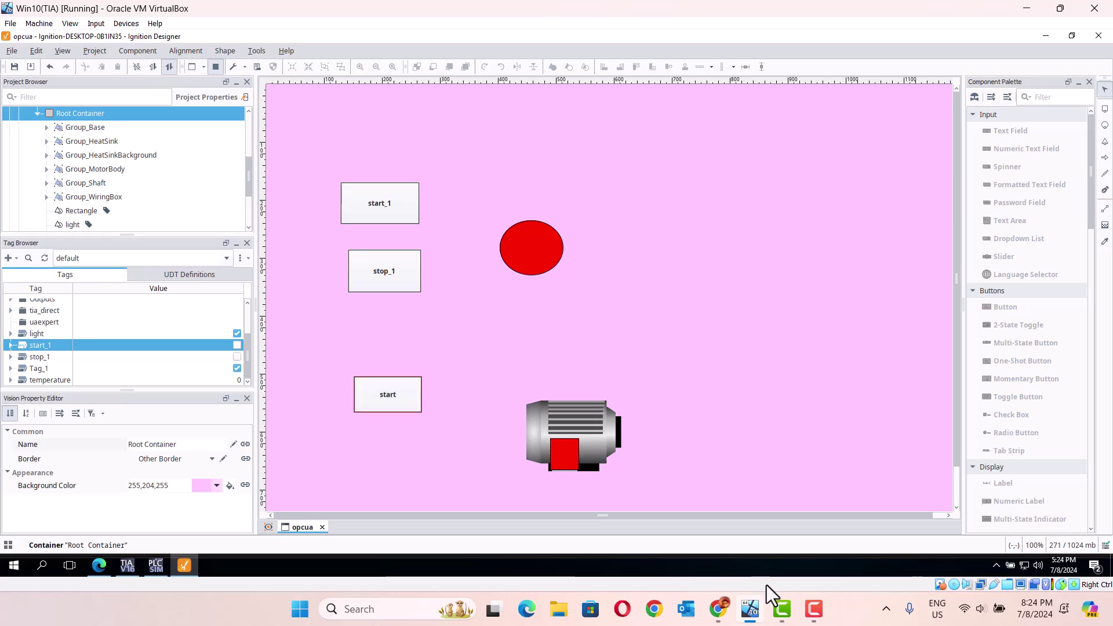
{"action": "mouse_move", "coordinate": [812, 609]}
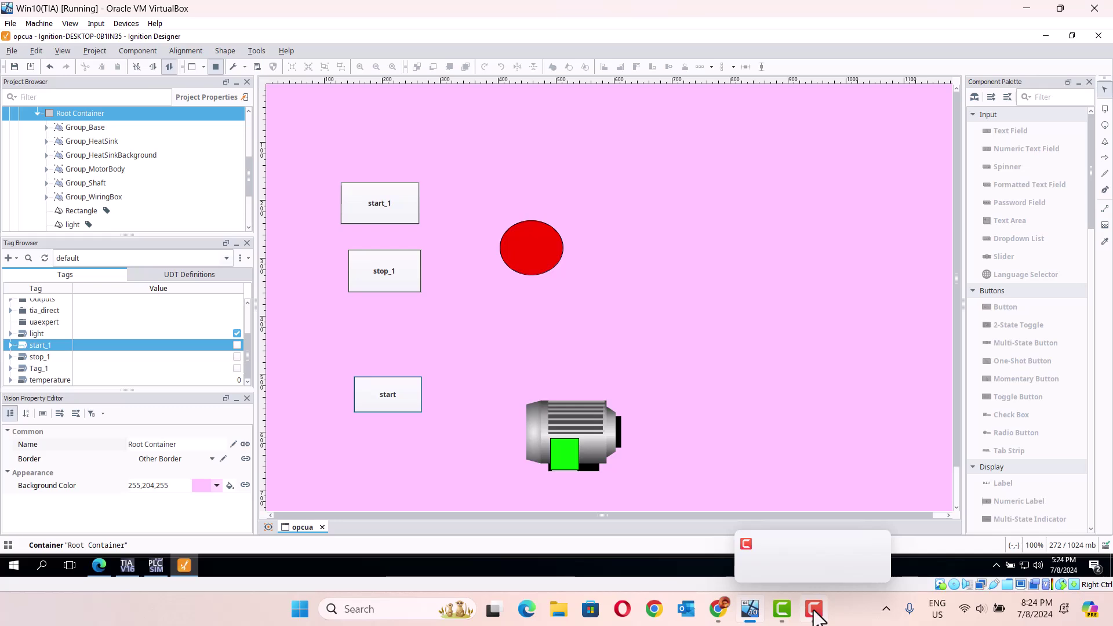
{"action": "left_click", "coordinate": [816, 613]}
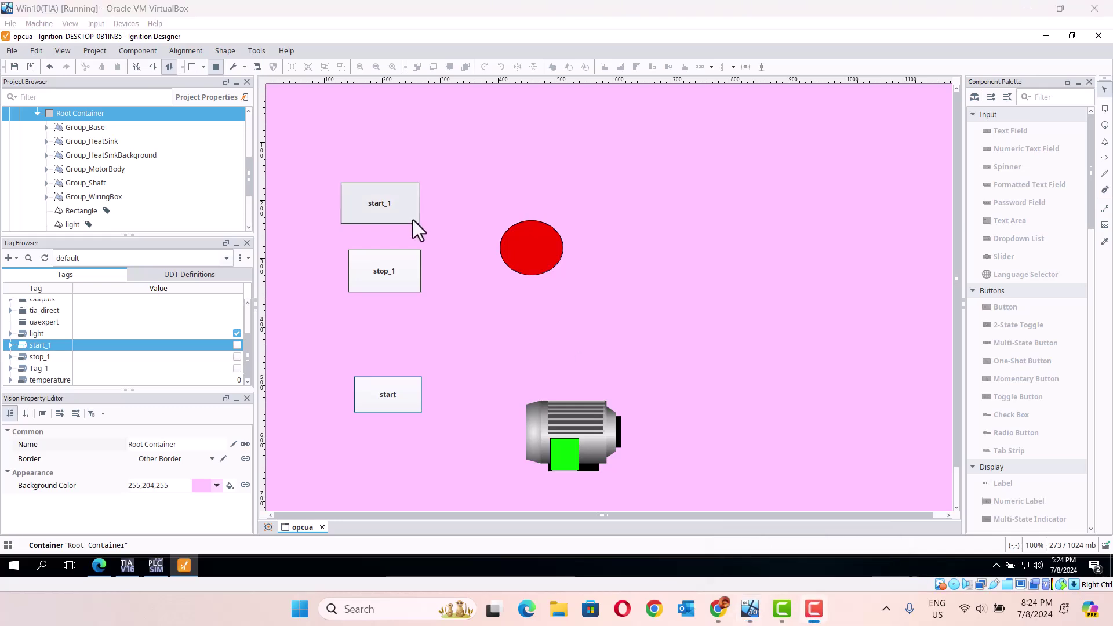